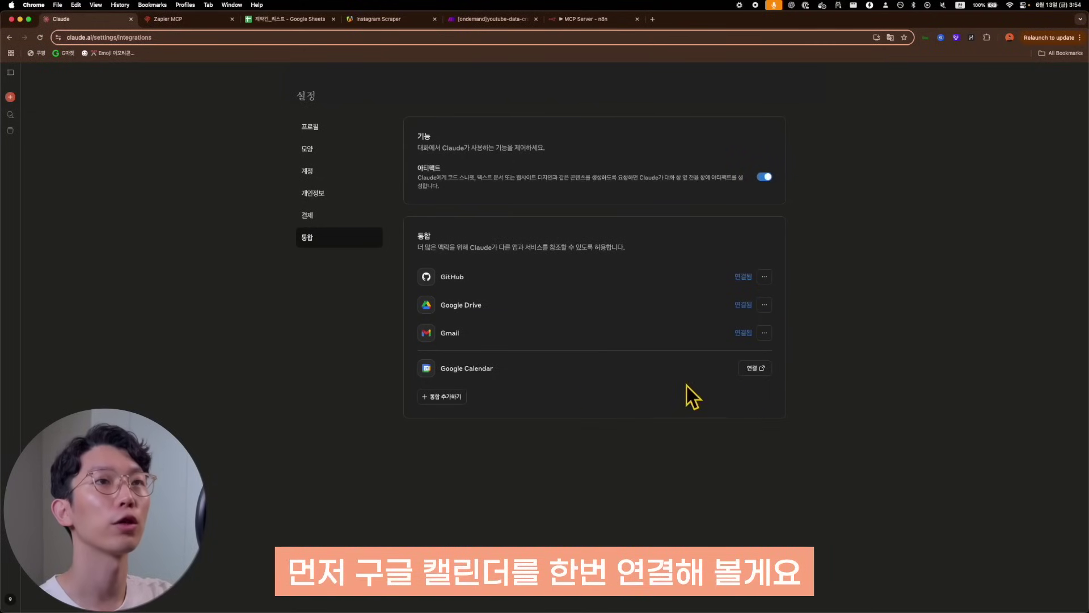
- Connect Google Calendar as a Claude integration and enable Calendar search in a new chat
{"action": "left_click", "coordinate": [753, 369]}
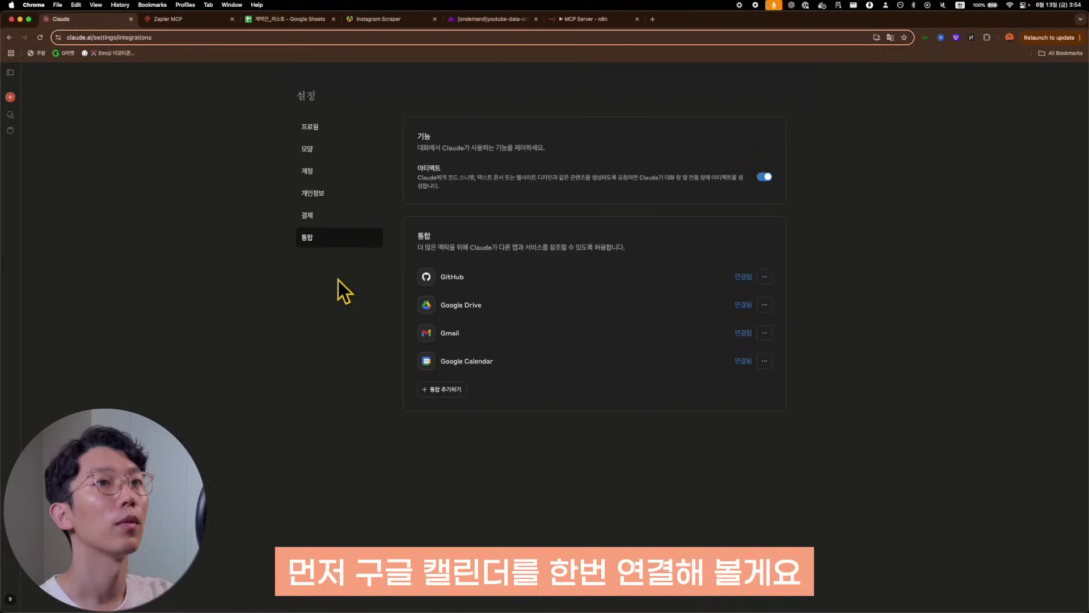
{"action": "left_click", "coordinate": [10, 97]}
{"action": "left_click", "coordinate": [433, 278]}
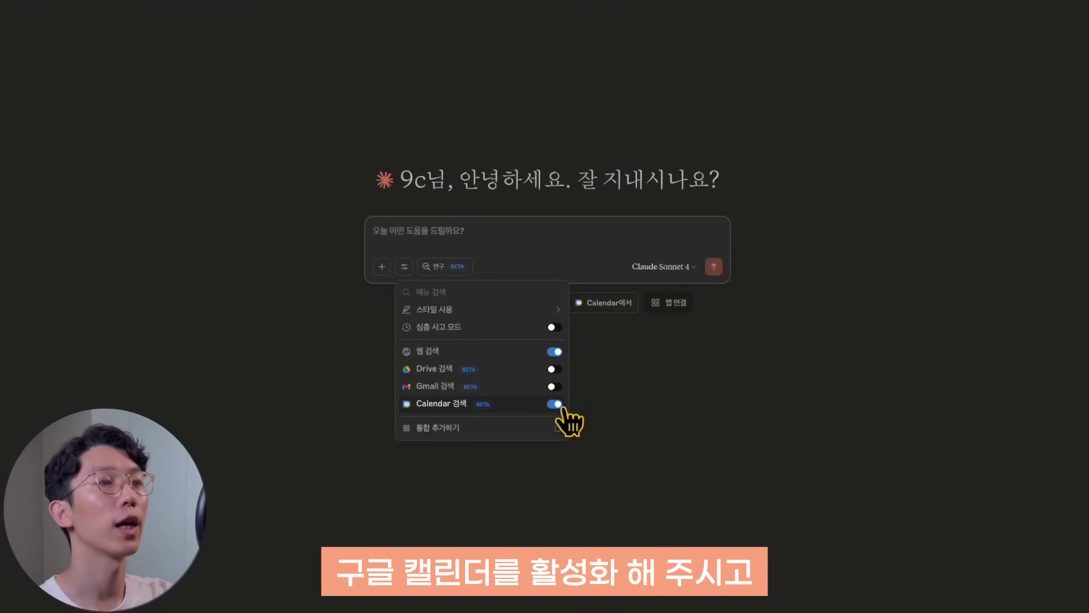
- Ask Claude for a briefing of today's schedule with "오늘 내 일정을 브리핑해줘." and read through the reply
{"action": "left_click", "coordinate": [554, 243]}
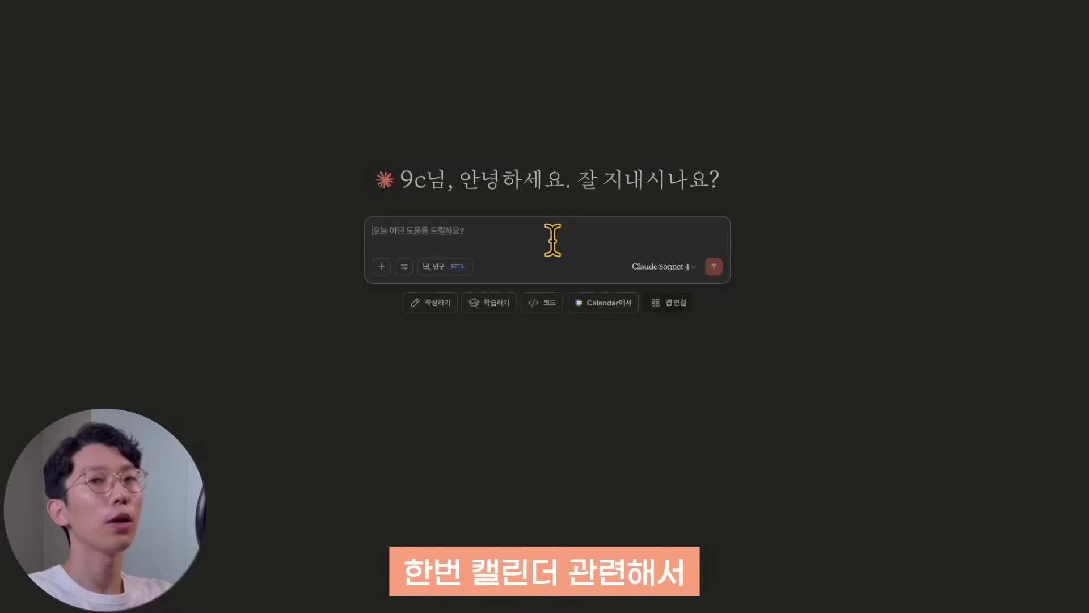
{"action": "type", "text": "오늘 내 일정을 브리핑해줘."}
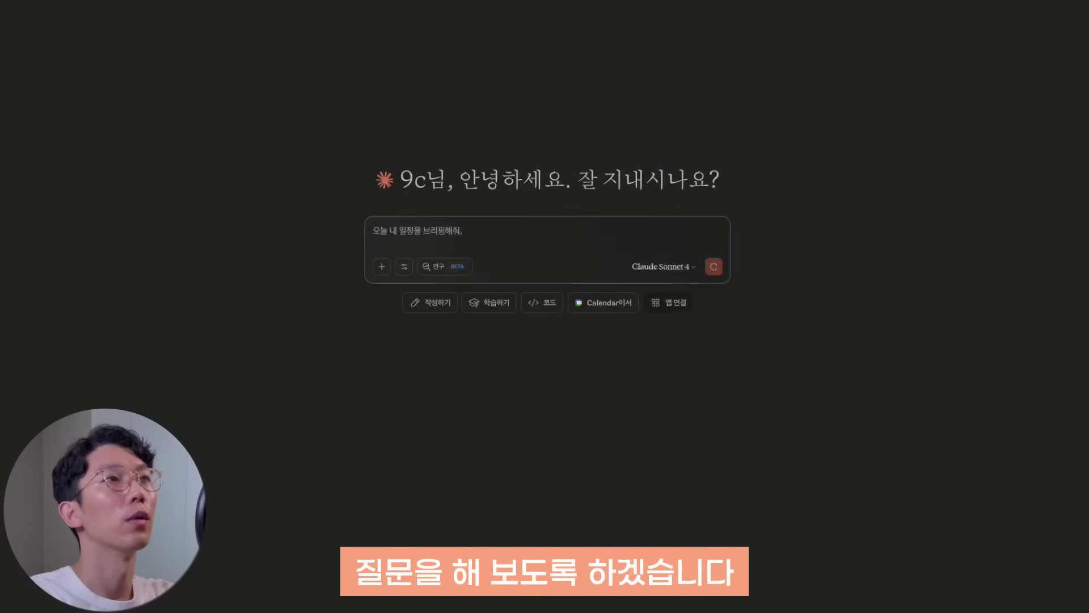
{"action": "key", "text": "Return"}
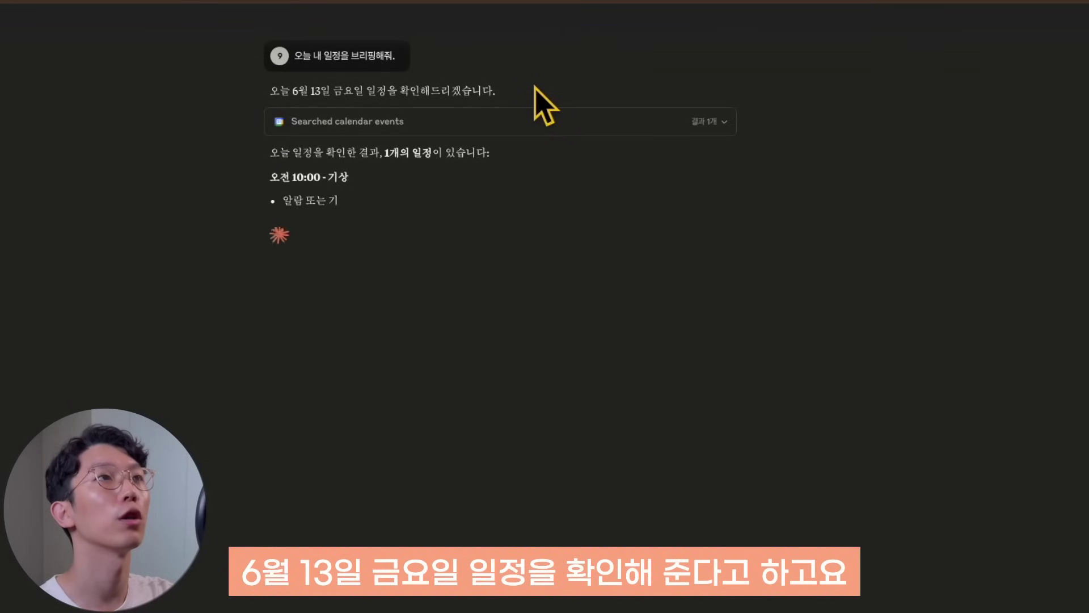
{"action": "left_click_drag", "start_coordinate": [499, 267], "coordinate": [519, 145]}
{"action": "left_click", "coordinate": [513, 161]}
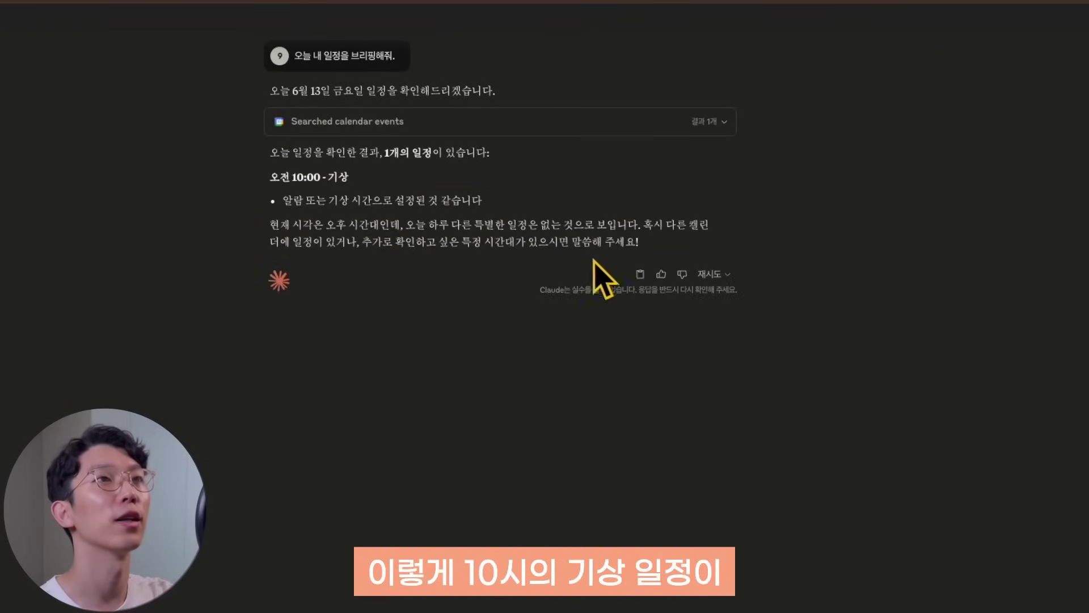
{"action": "left_click_drag", "start_coordinate": [654, 247], "coordinate": [648, 189]}
{"action": "left_click", "coordinate": [649, 190]}
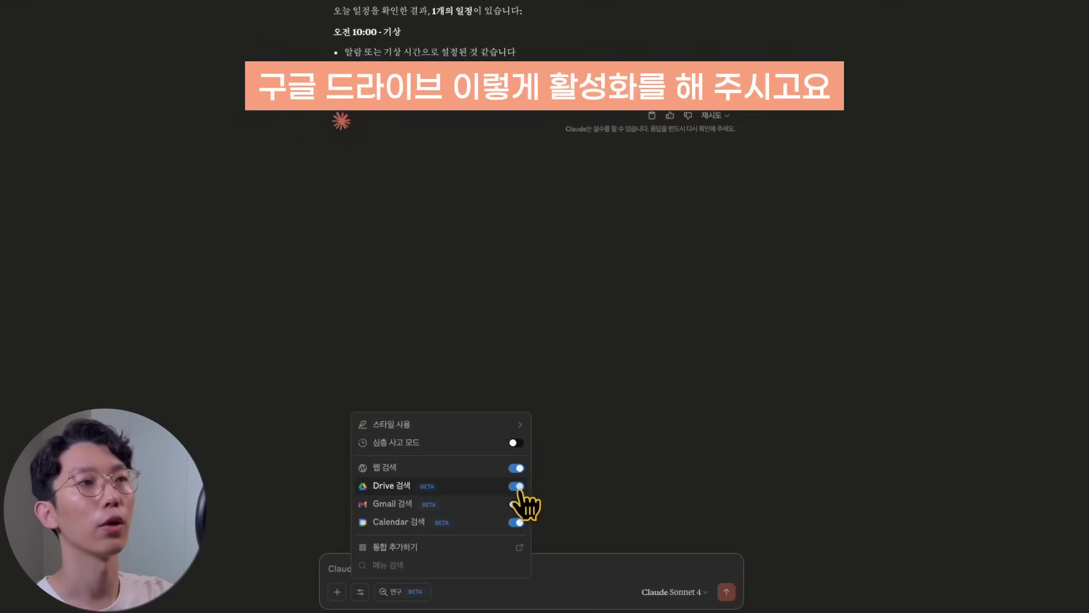
- With Drive search enabled, check the contract spreadsheet's data and ask Claude "구글드라이브에서 "계약건_리스트" 시트를 찾아서 내용을 요약해줘."
{"action": "left_click", "coordinate": [592, 531]}
{"action": "type", "text": "\"계약건_리스트\""}
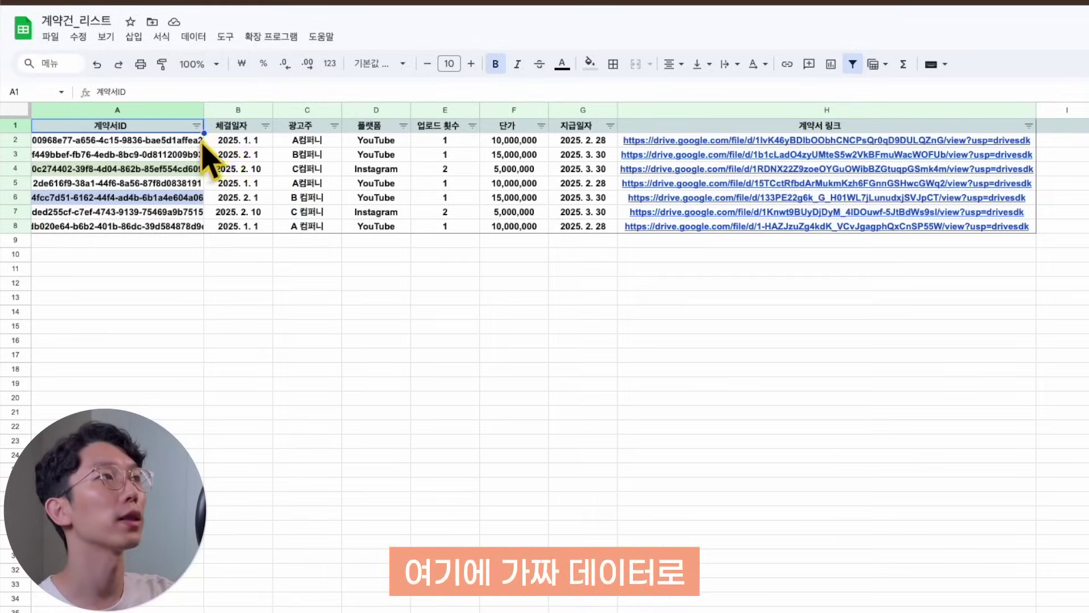
{"action": "left_click", "coordinate": [590, 214]}
{"action": "left_click", "coordinate": [376, 140]}
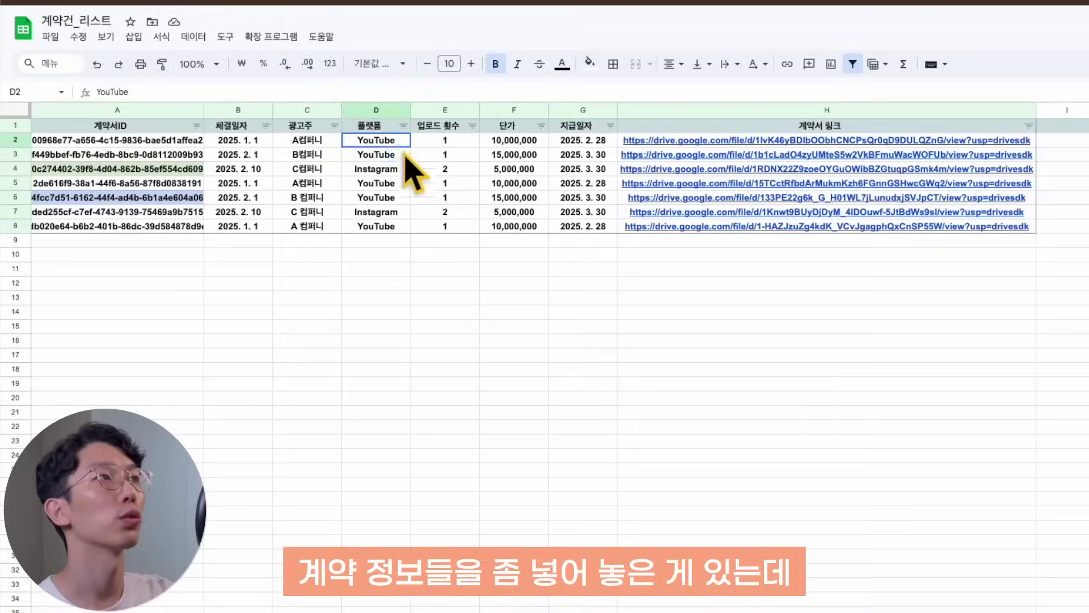
{"action": "left_click", "coordinate": [463, 226]}
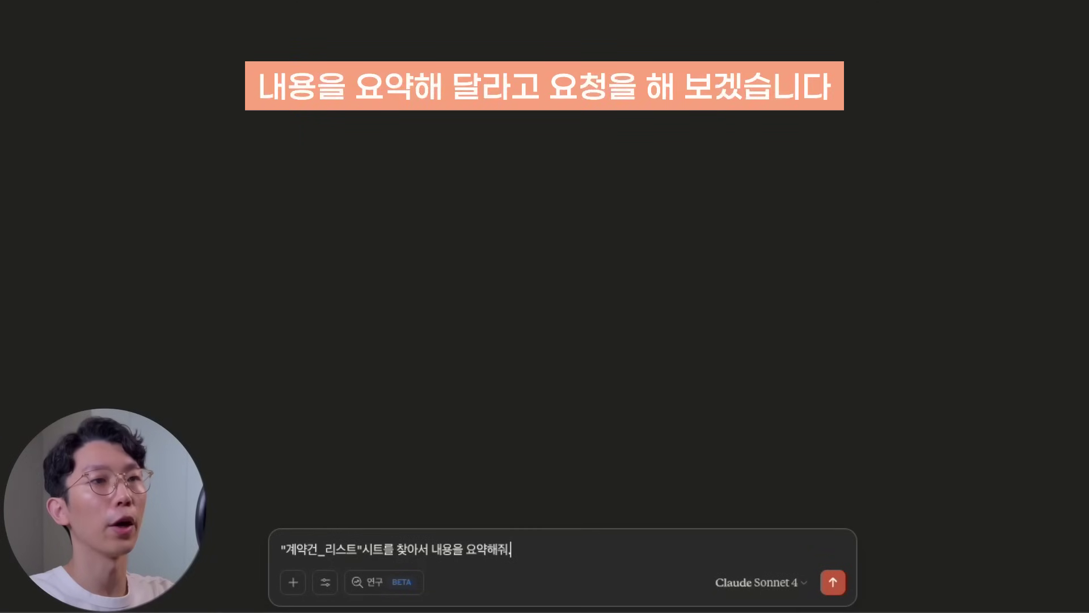
{"action": "type", "text": "구글"}
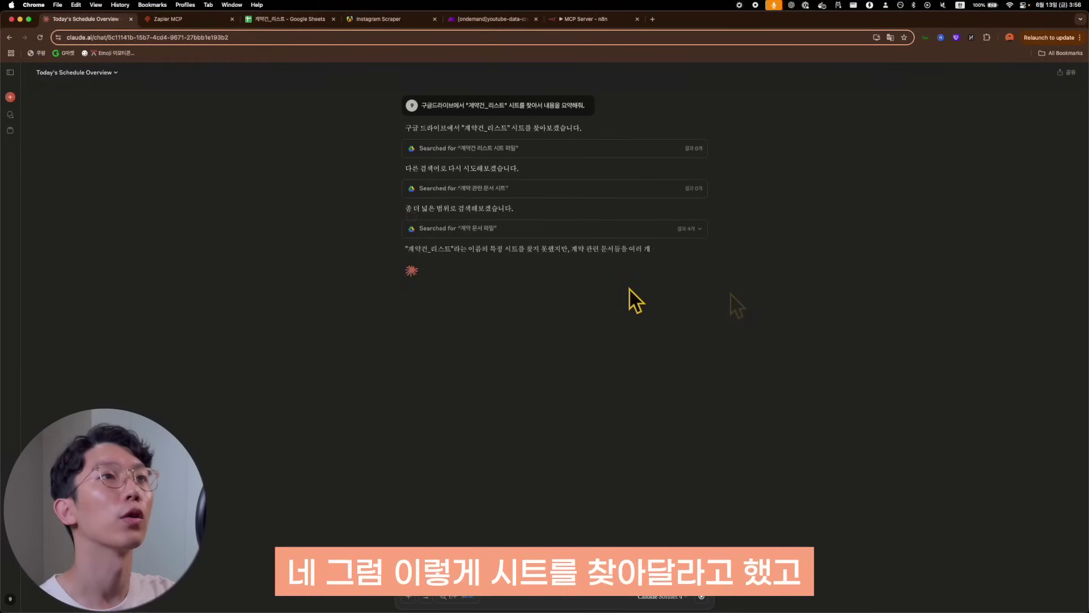
{"action": "scroll", "coordinate": [653, 291], "scroll_direction": "up", "scroll_amount": 3}
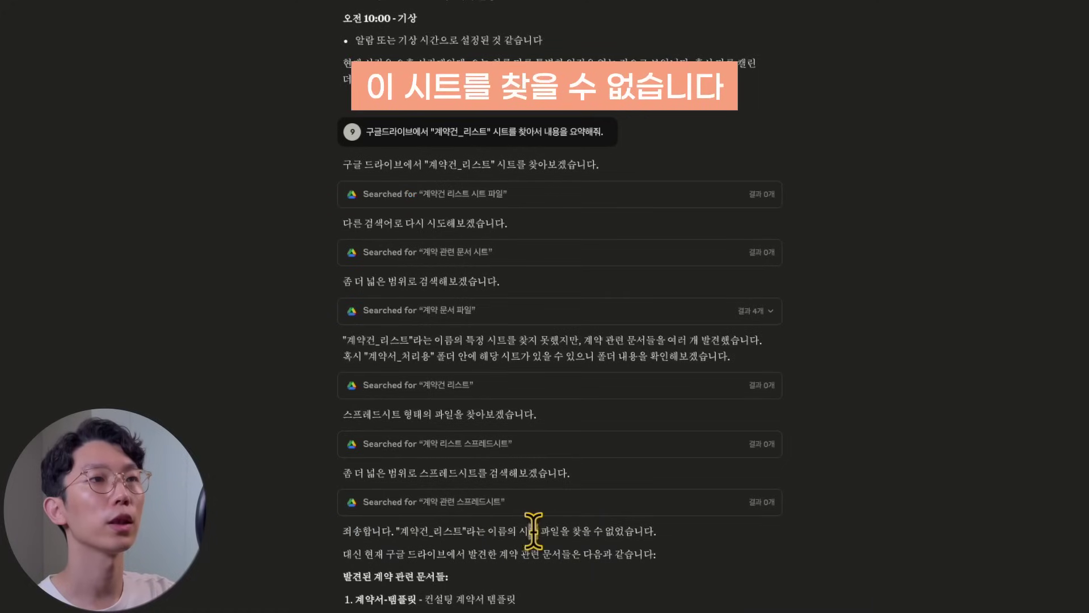
{"action": "scroll", "coordinate": [715, 549], "scroll_direction": "up", "scroll_amount": 1}
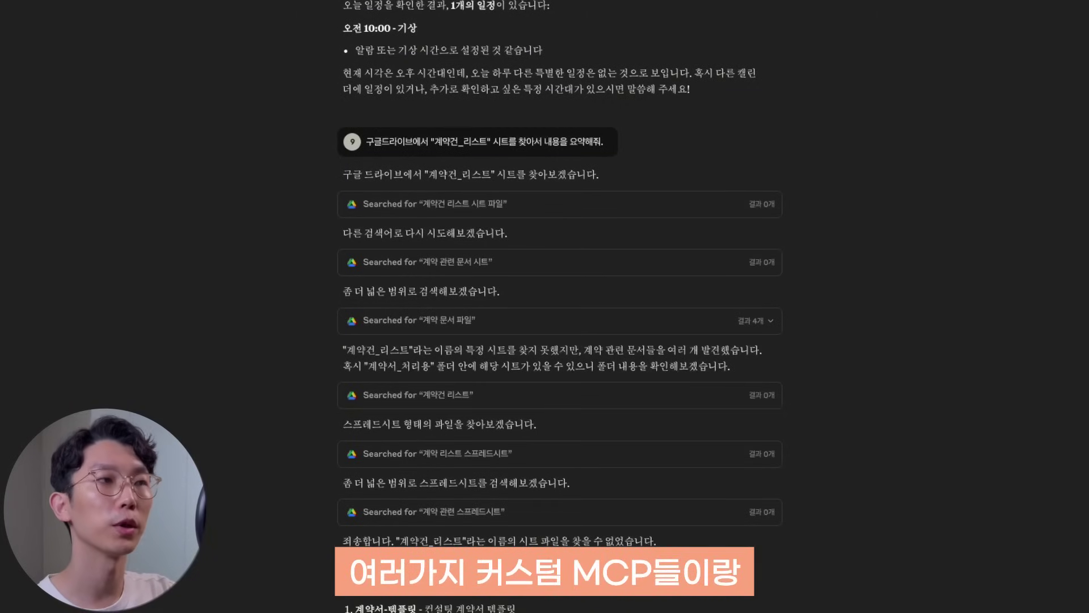
- Go from the chat to Claude's integration settings and start adding a new integration
{"action": "left_click", "coordinate": [372, 590]}
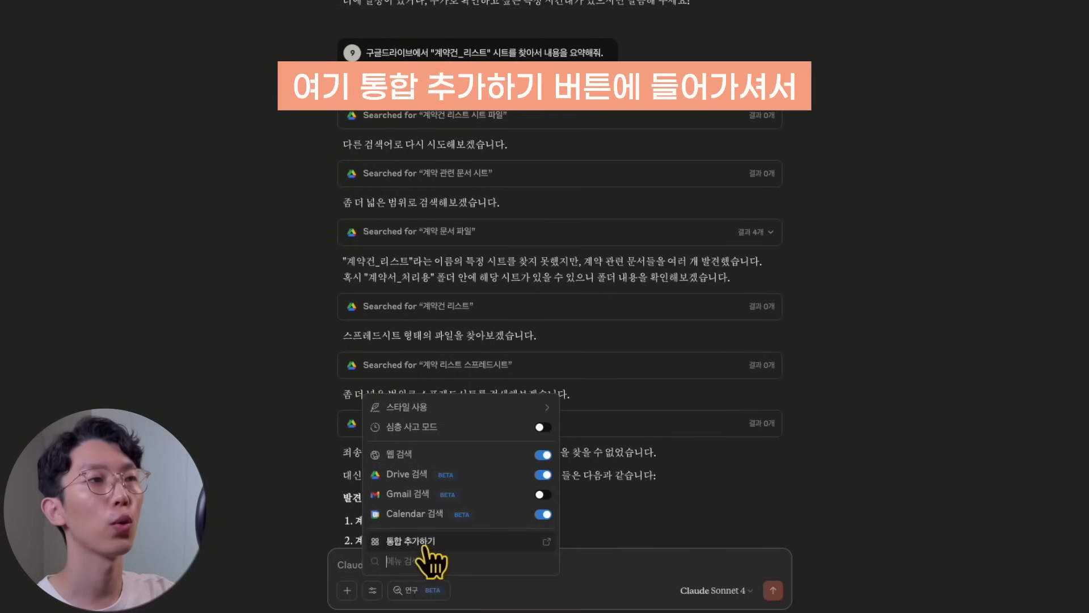
{"action": "left_click", "coordinate": [423, 543]}
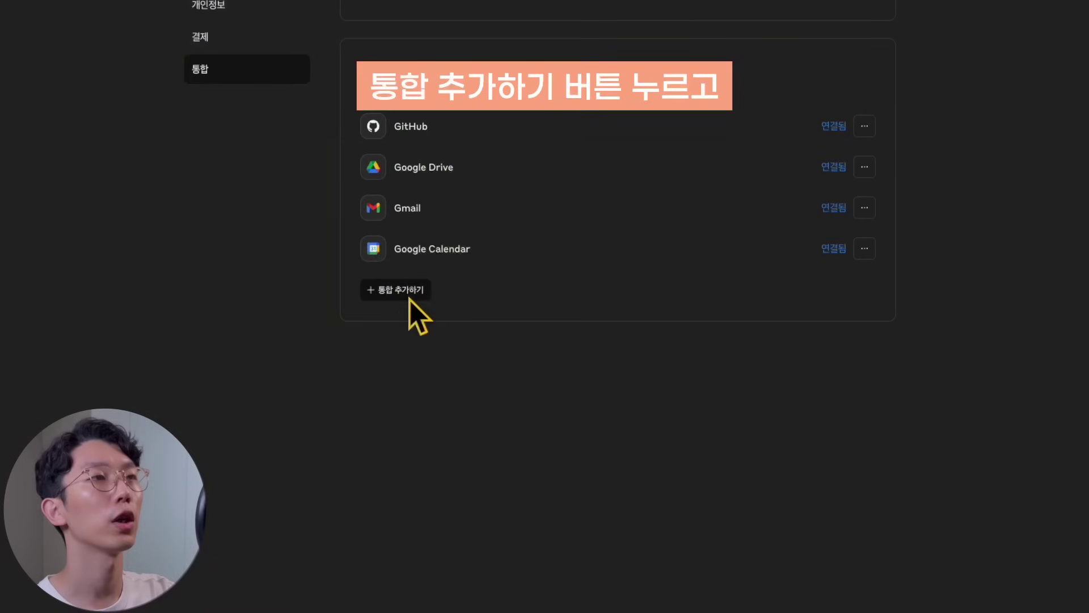
{"action": "left_click", "coordinate": [409, 292]}
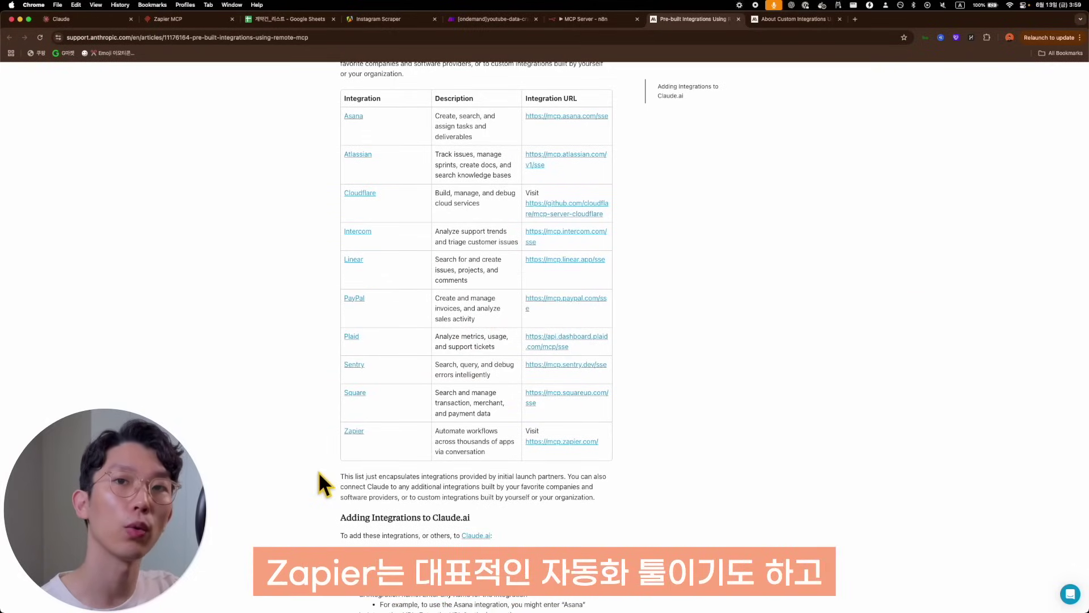
- Examine the Zapier entry in the pre-built integrations article, including its description and integration URL
{"action": "left_click_drag", "start_coordinate": [319, 471], "coordinate": [486, 441]}
{"action": "left_click", "coordinate": [558, 413]}
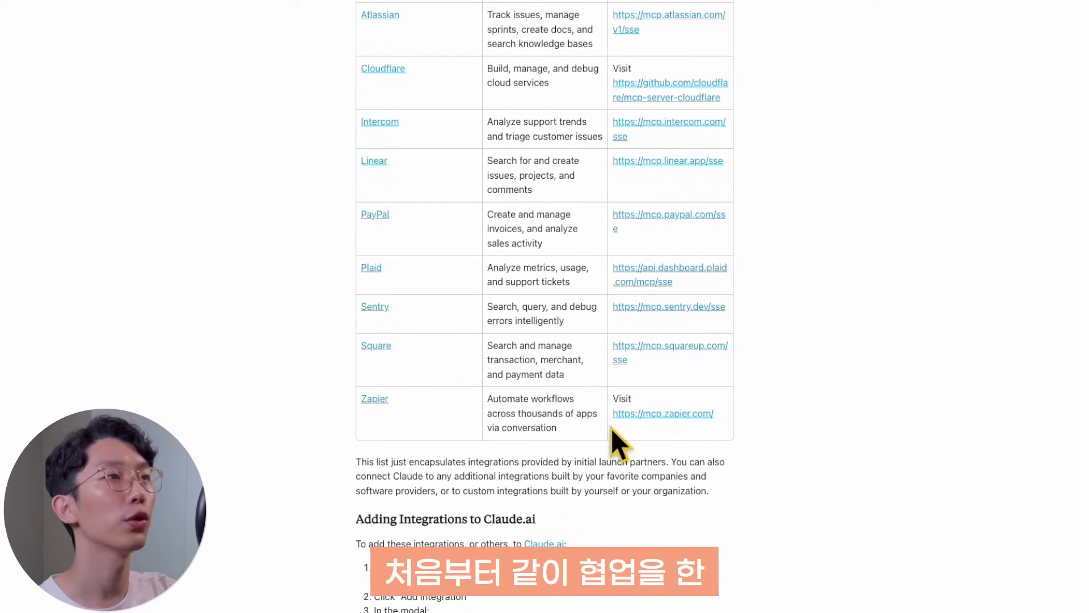
{"action": "left_click_drag", "start_coordinate": [346, 394], "coordinate": [438, 406]}
{"action": "left_click", "coordinate": [438, 406]}
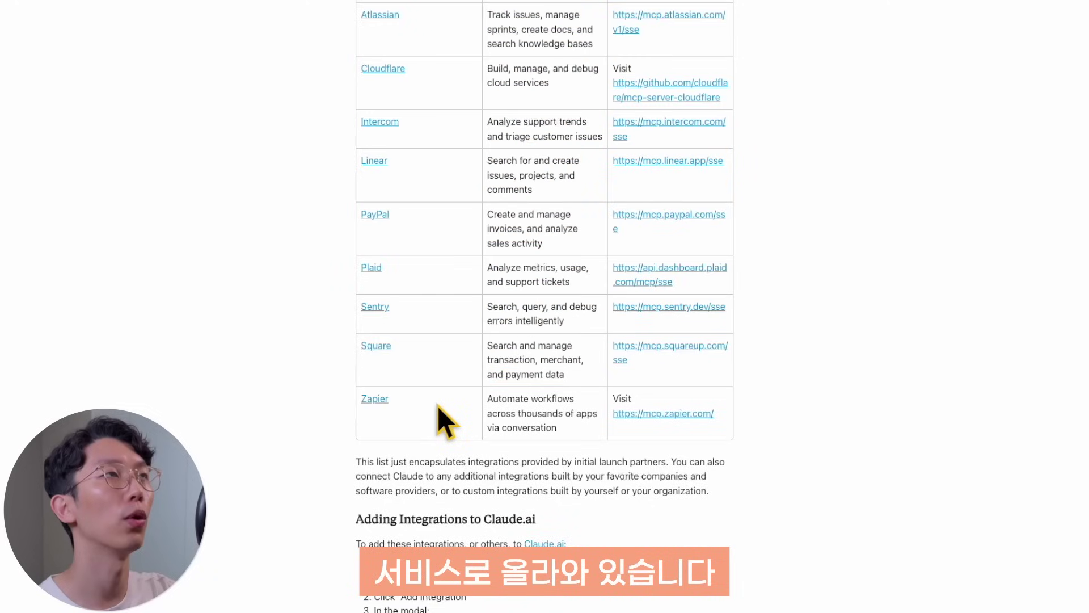
{"action": "scroll", "coordinate": [437, 406], "scroll_direction": "up", "scroll_amount": 3}
{"action": "scroll", "coordinate": [520, 468], "scroll_direction": "down", "scroll_amount": 1}
{"action": "left_click_drag", "start_coordinate": [562, 494], "coordinate": [512, 485]}
{"action": "left_click", "coordinate": [491, 458]}
{"action": "left_click", "coordinate": [560, 489]}
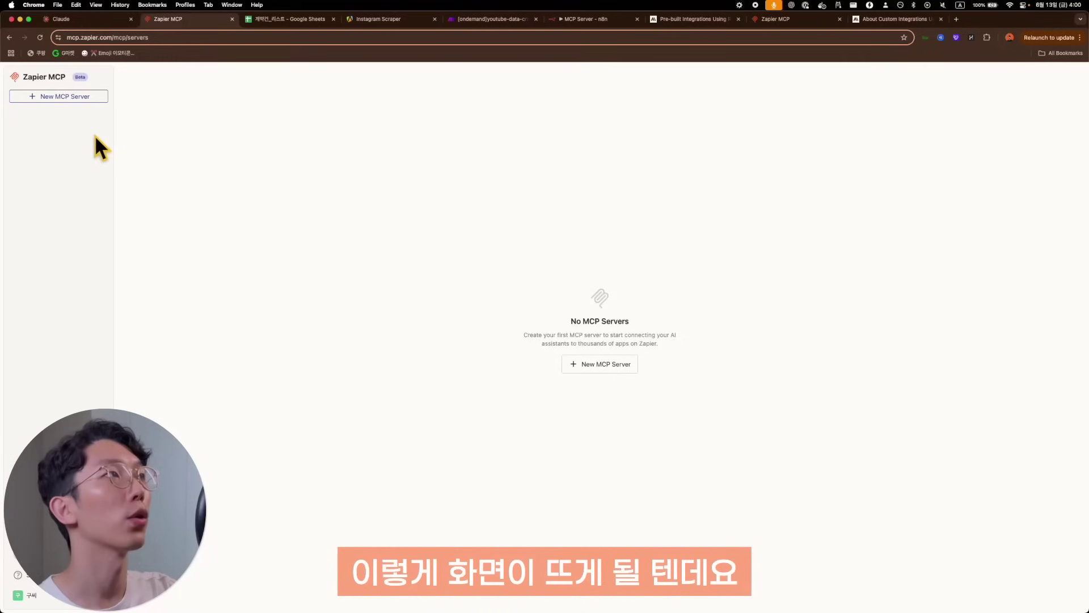
- In Zapier MCP, create a new MCP server with Claude as its client
{"action": "left_click", "coordinate": [86, 100]}
{"action": "left_click", "coordinate": [506, 322]}
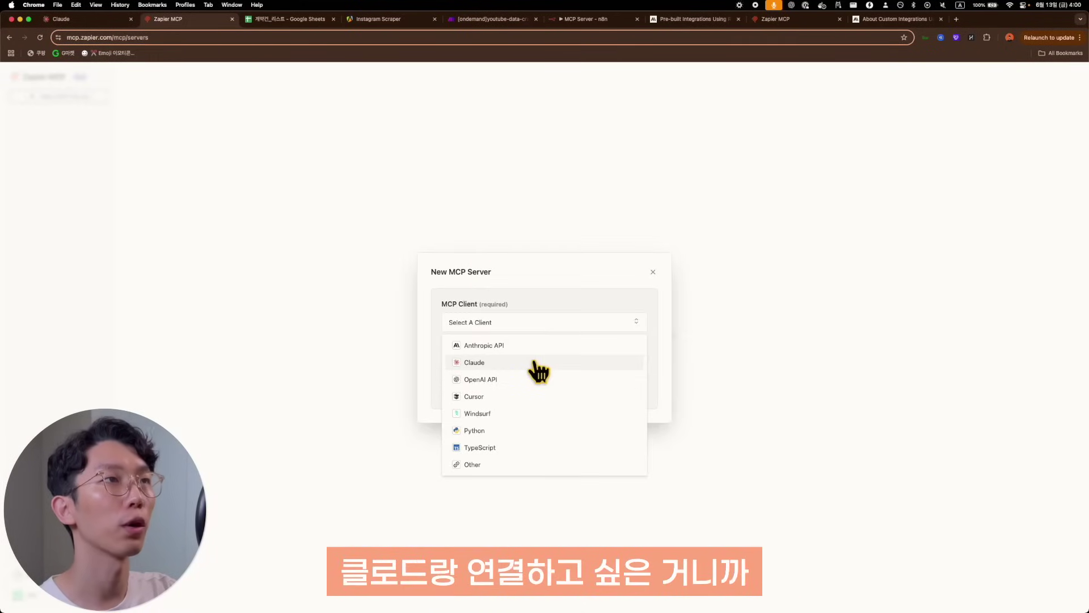
{"action": "left_click", "coordinate": [533, 363]}
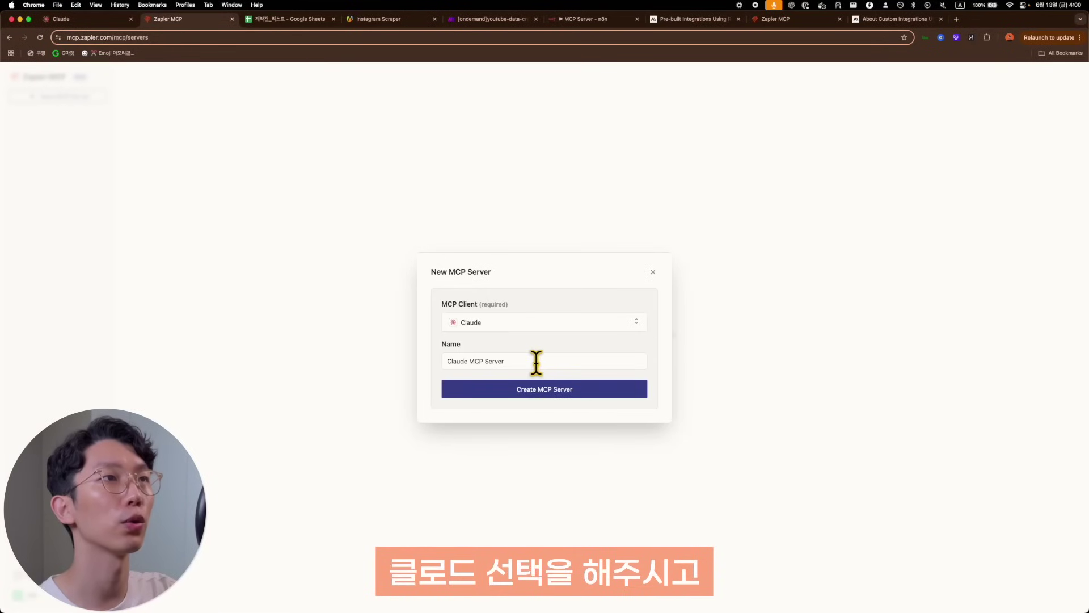
{"action": "left_click", "coordinate": [542, 389]}
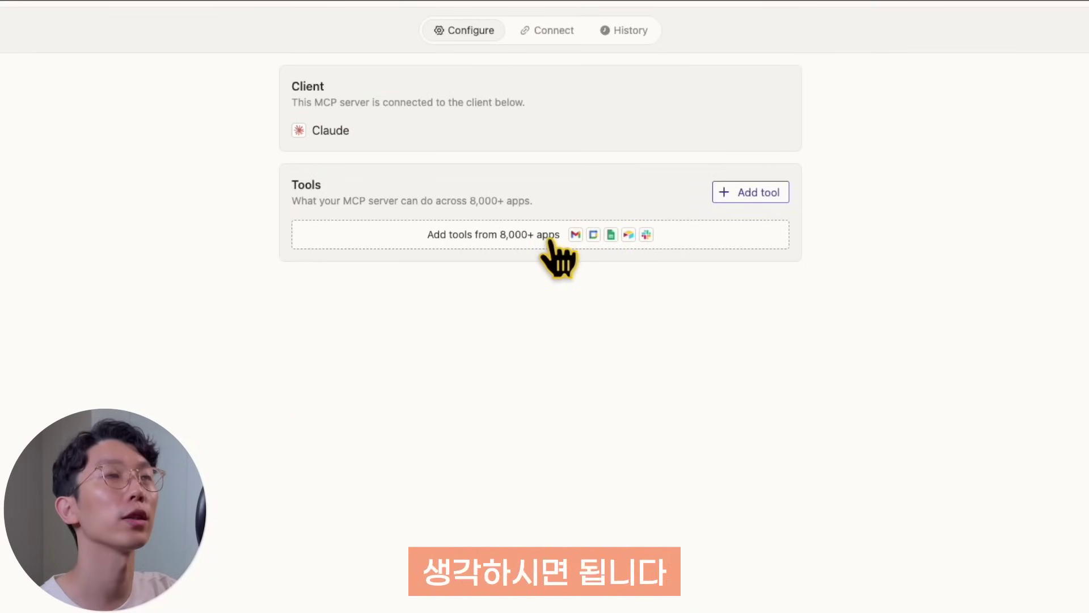
- Add all Google Drive tools to the MCP server, keeping the first existing Google Drive account after checking the new-account option
{"action": "left_click", "coordinate": [456, 234]}
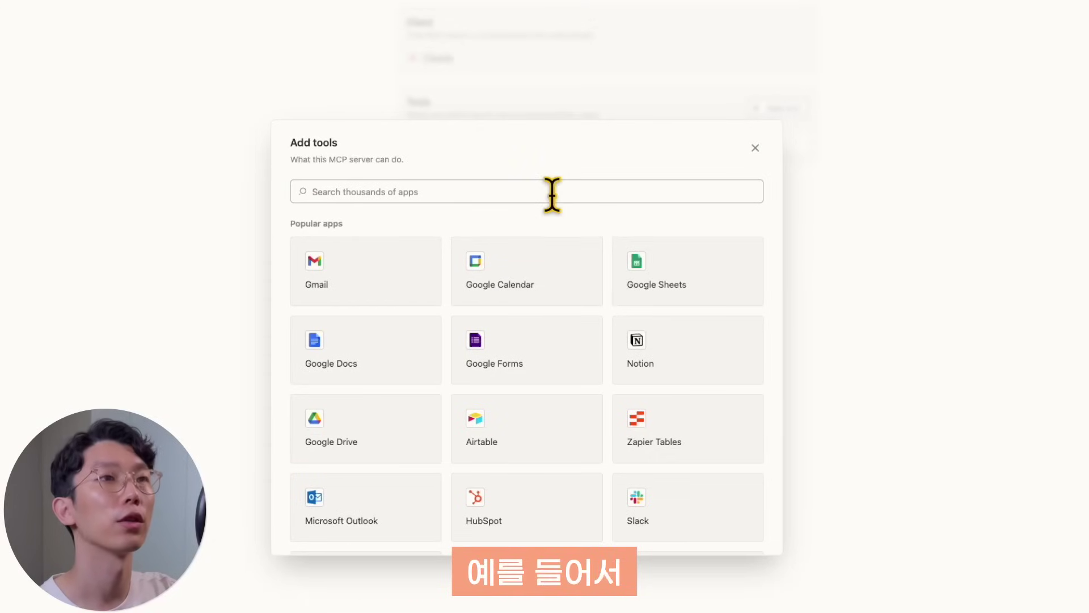
{"action": "left_click", "coordinate": [398, 446]}
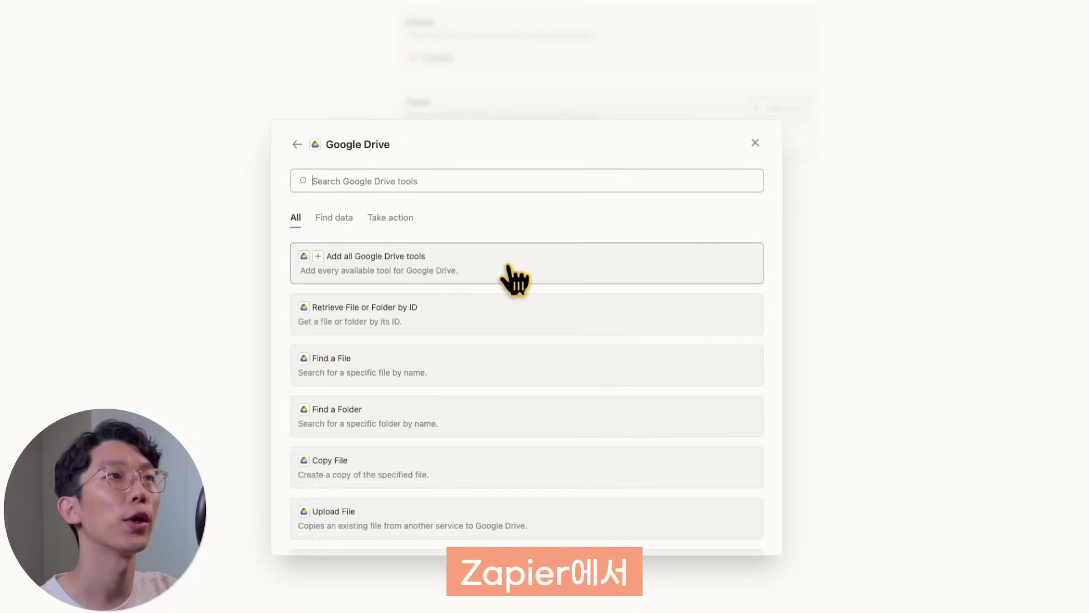
{"action": "left_click", "coordinate": [508, 266]}
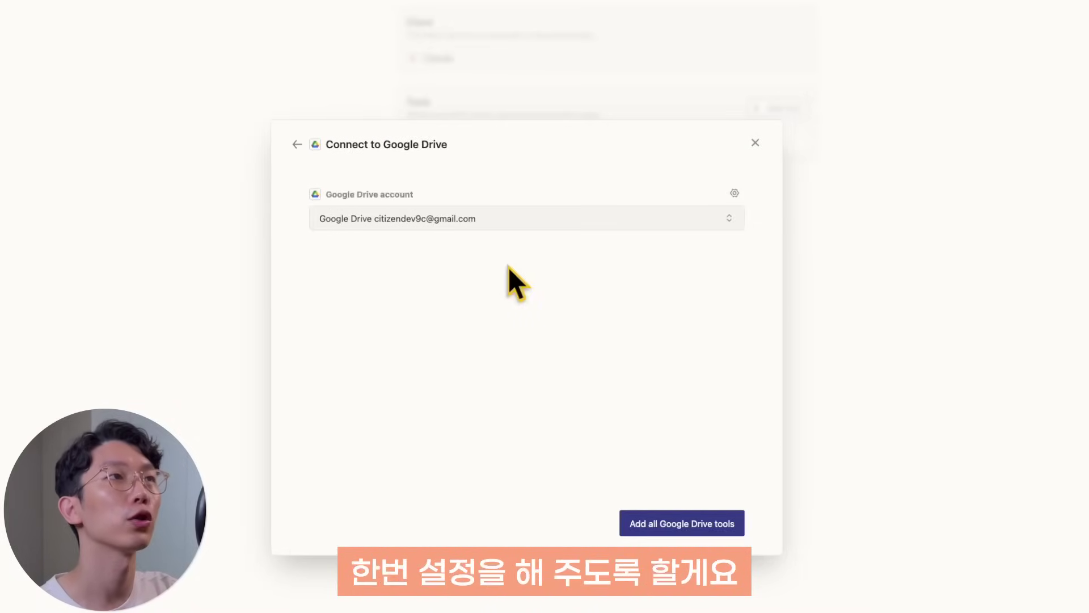
{"action": "left_click", "coordinate": [525, 226]}
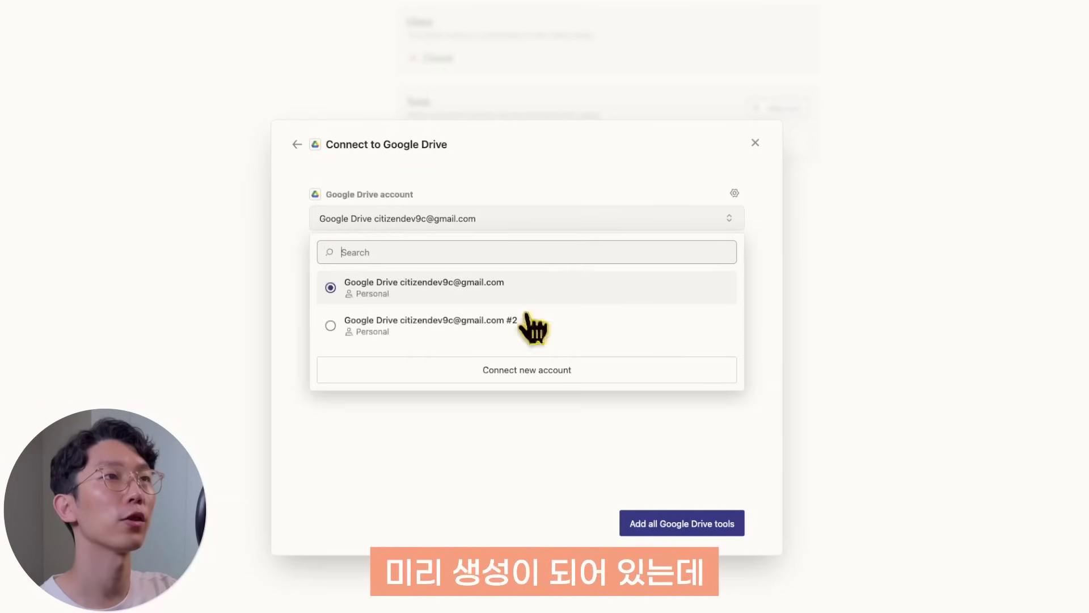
{"action": "left_click", "coordinate": [543, 376]}
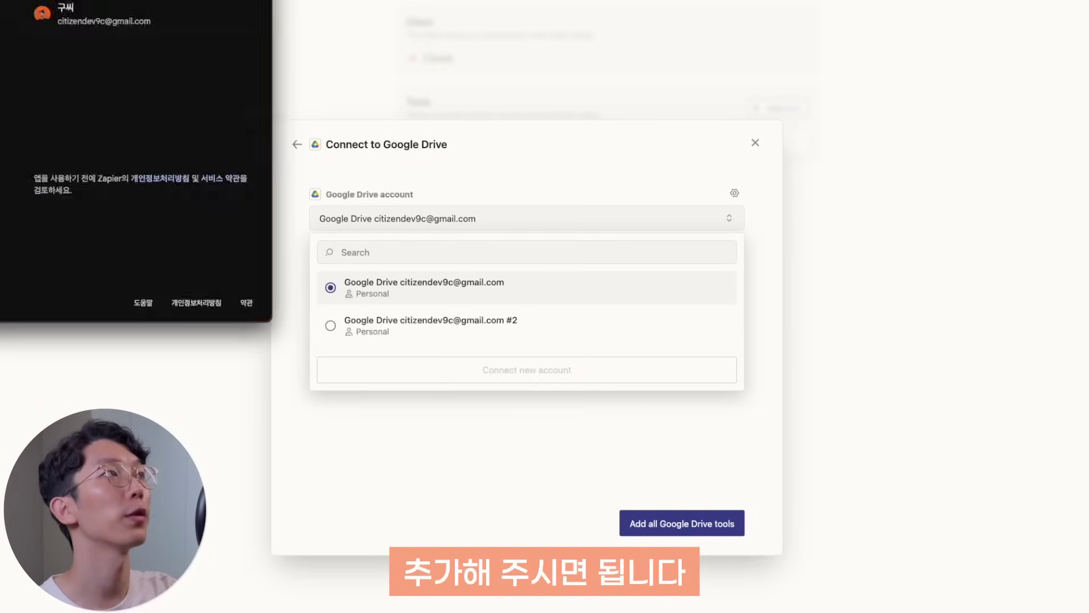
{"action": "left_click", "coordinate": [596, 292]}
{"action": "left_click", "coordinate": [684, 519]}
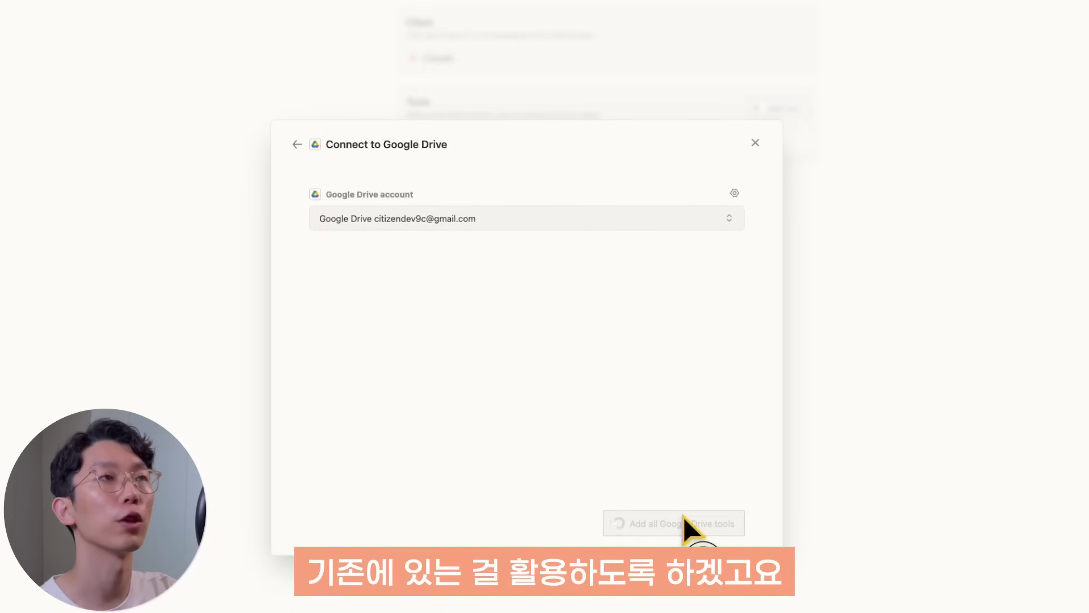
- Add all Google Sheets tools to the MCP server with the existing account and review the server's tool list
{"action": "left_click", "coordinate": [688, 290]}
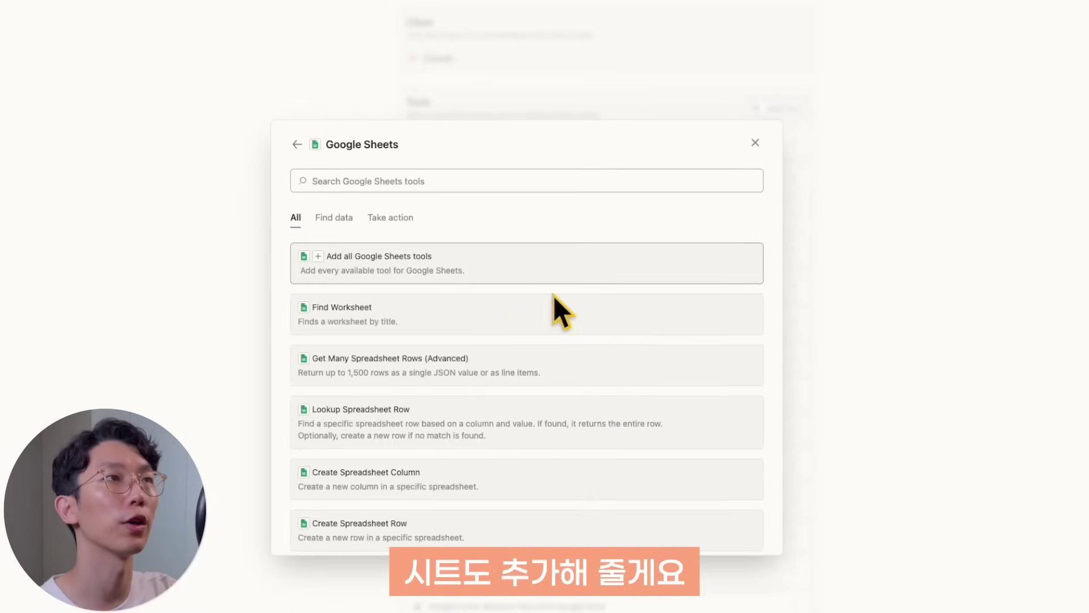
{"action": "scroll", "coordinate": [511, 349], "scroll_direction": "down", "scroll_amount": 1}
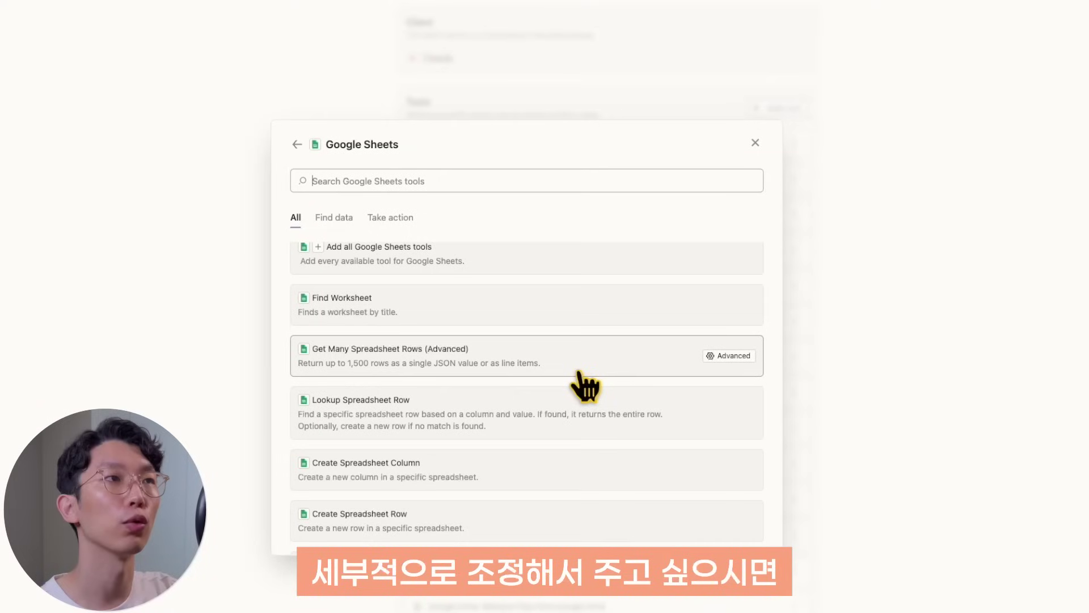
{"action": "scroll", "coordinate": [584, 385], "scroll_direction": "down", "scroll_amount": 5}
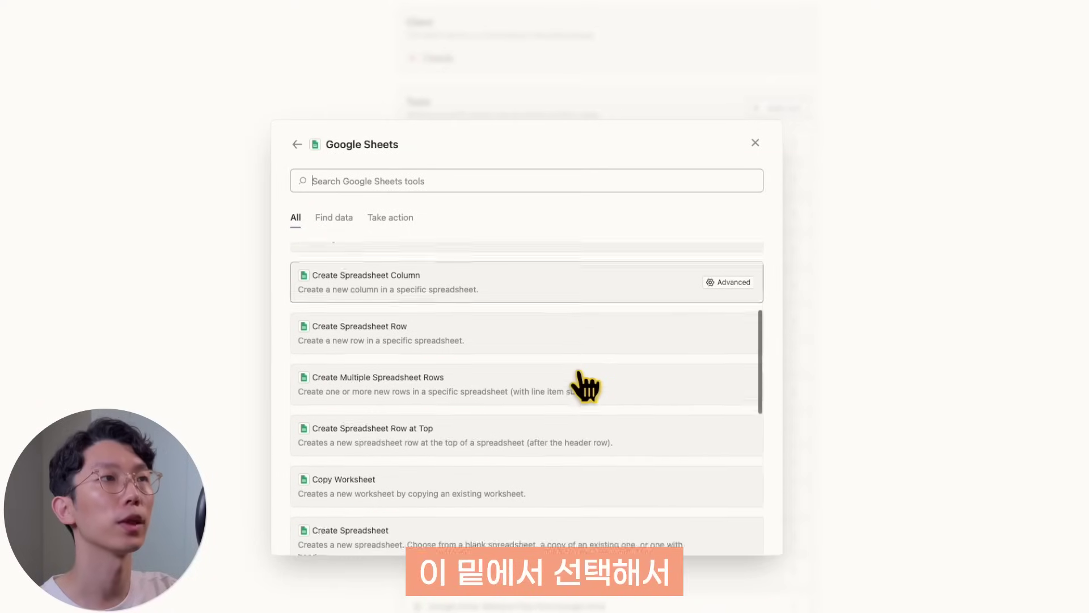
{"action": "scroll", "coordinate": [627, 386], "scroll_direction": "up", "scroll_amount": 5}
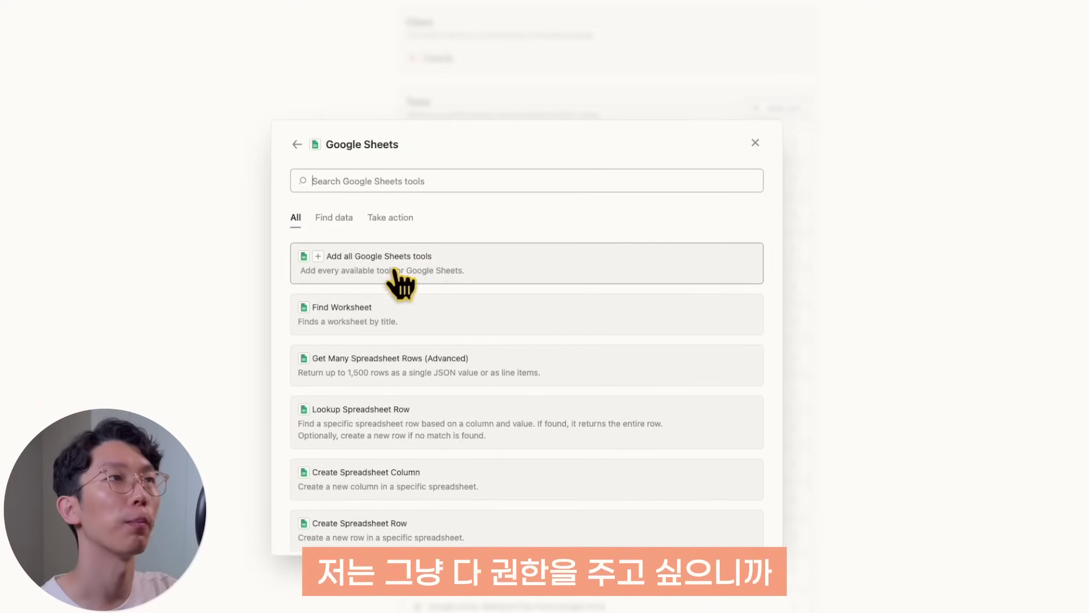
{"action": "left_click", "coordinate": [470, 269]}
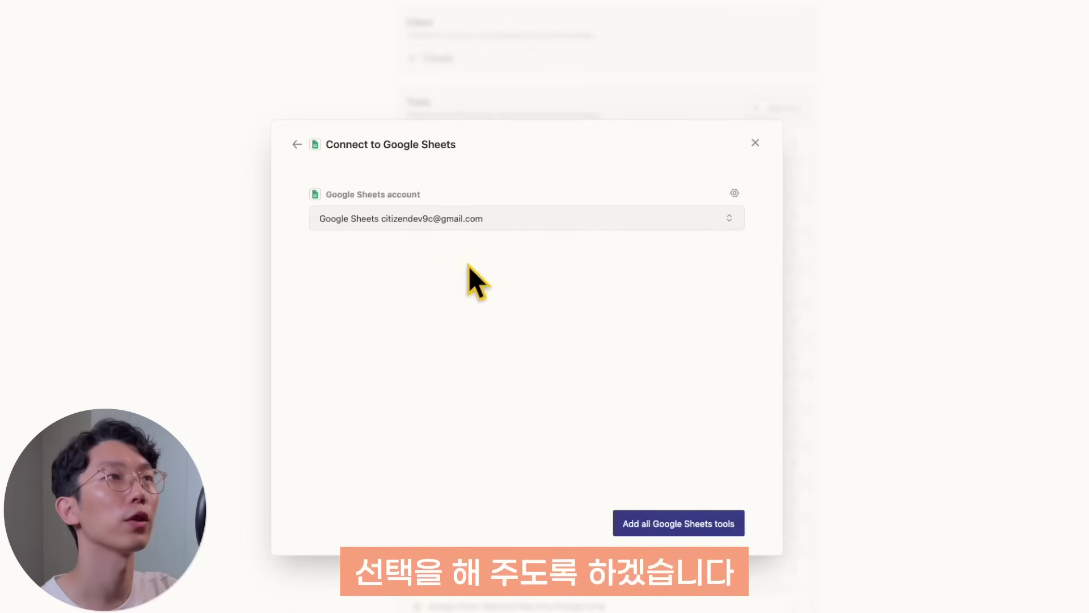
{"action": "left_click", "coordinate": [652, 520]}
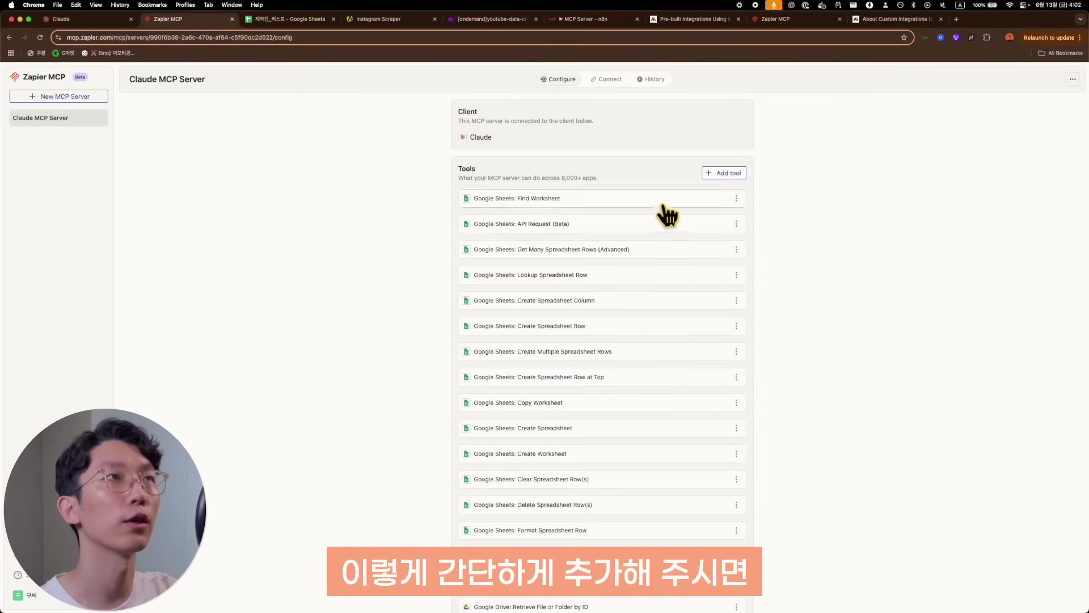
{"action": "scroll", "coordinate": [671, 308], "scroll_direction": "down", "scroll_amount": 6}
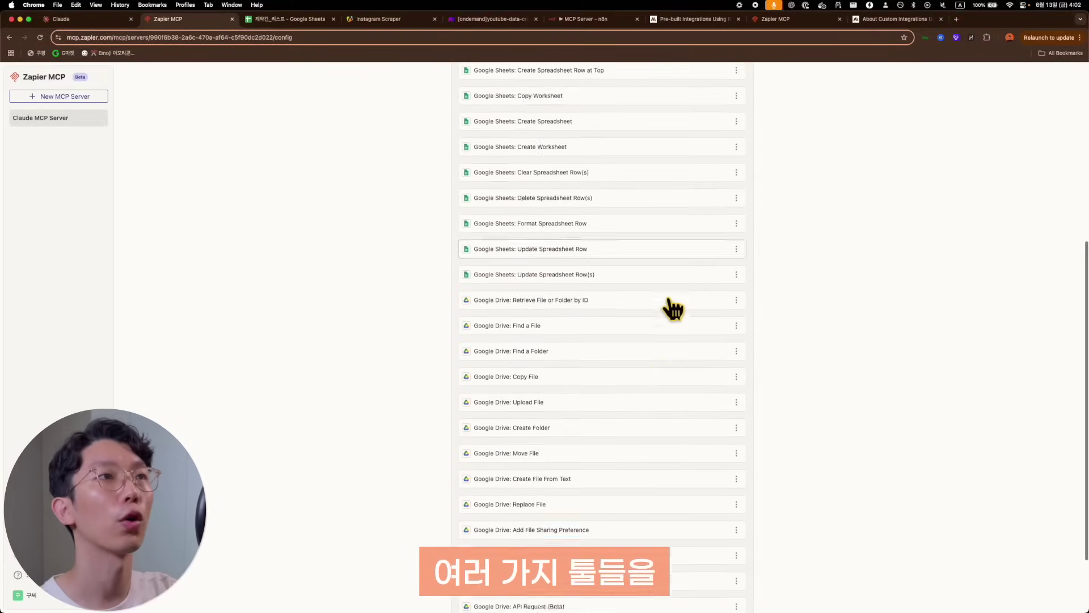
- Add all Notion tools to the MCP server using an existing Notion account, after checking the new-account page-access options
{"action": "scroll", "coordinate": [693, 327], "scroll_direction": "up", "scroll_amount": 6}
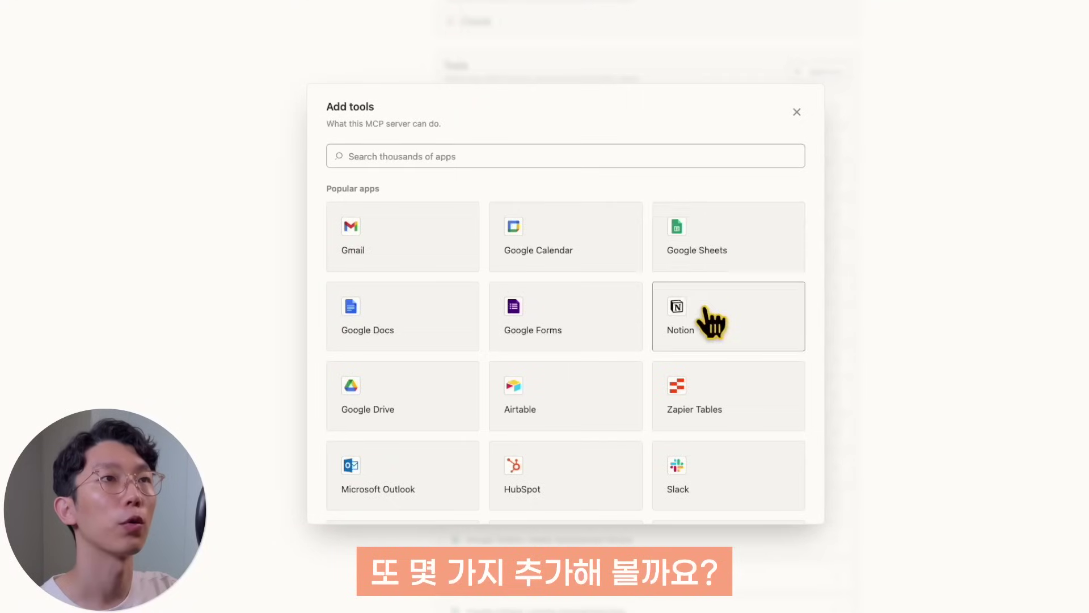
{"action": "left_click", "coordinate": [707, 311]}
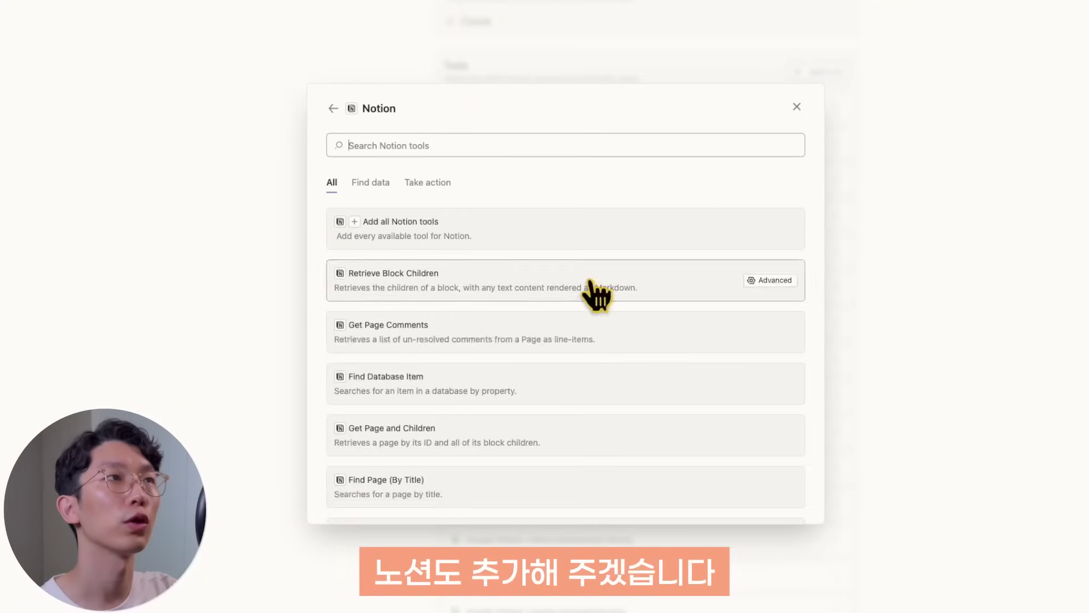
{"action": "left_click", "coordinate": [515, 245]}
{"action": "left_click", "coordinate": [630, 183]}
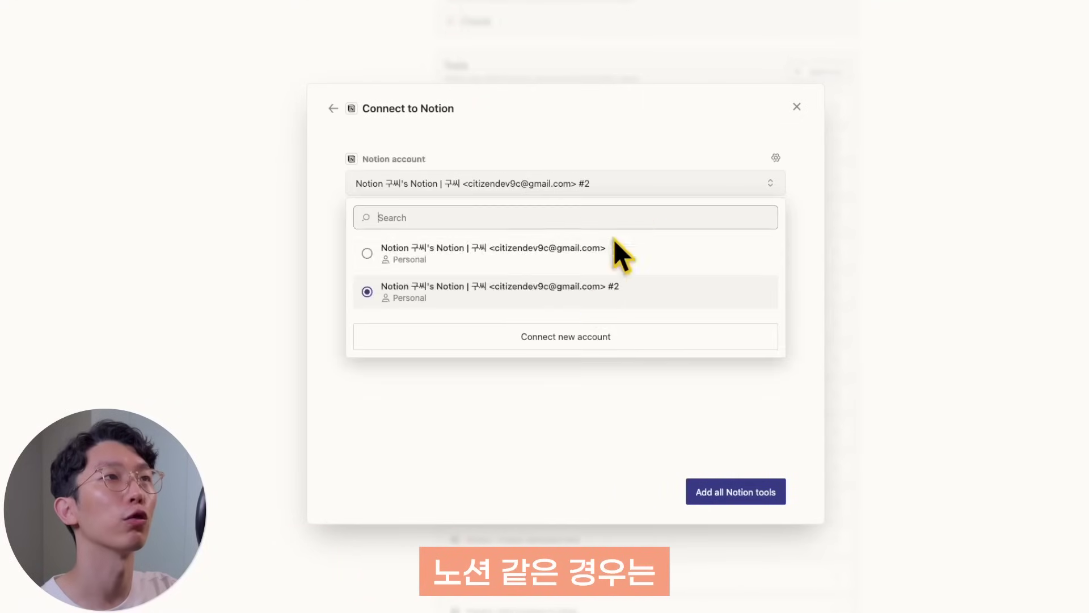
{"action": "left_click", "coordinate": [590, 343]}
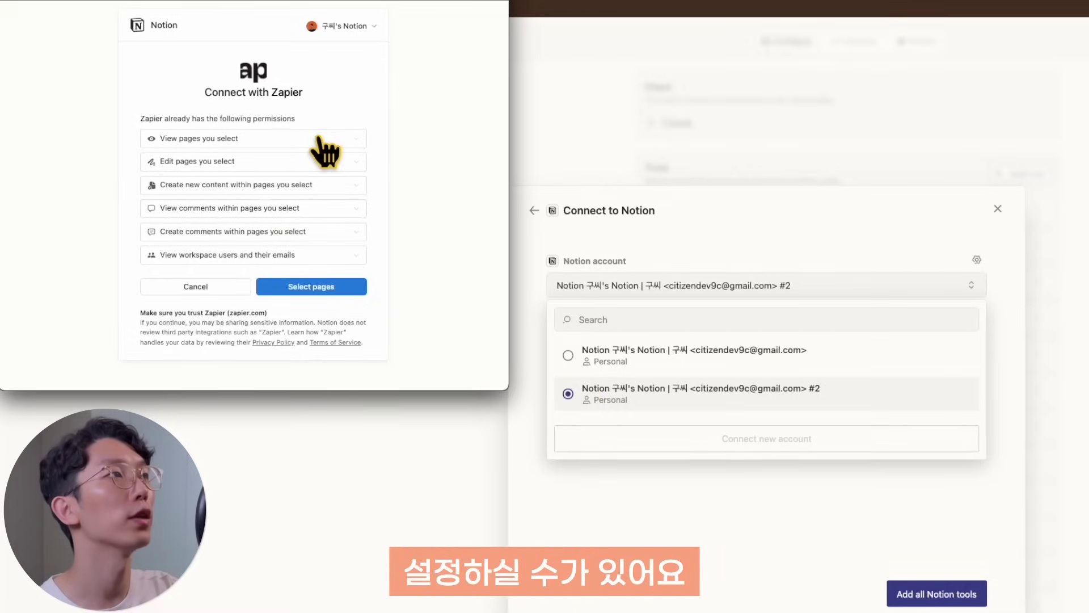
{"action": "left_click", "coordinate": [340, 287]}
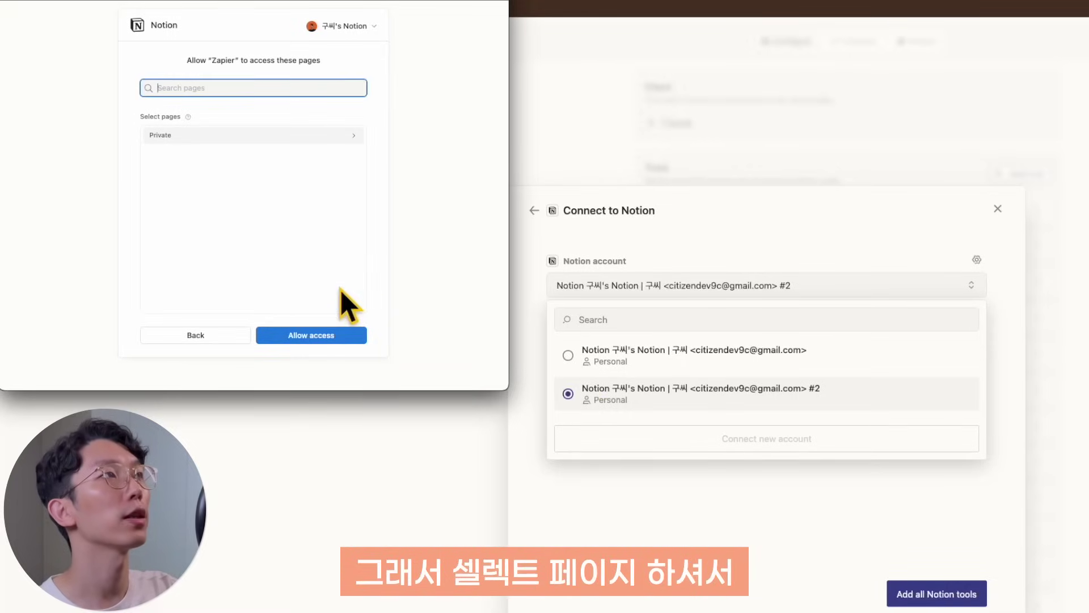
{"action": "left_click", "coordinate": [337, 176]}
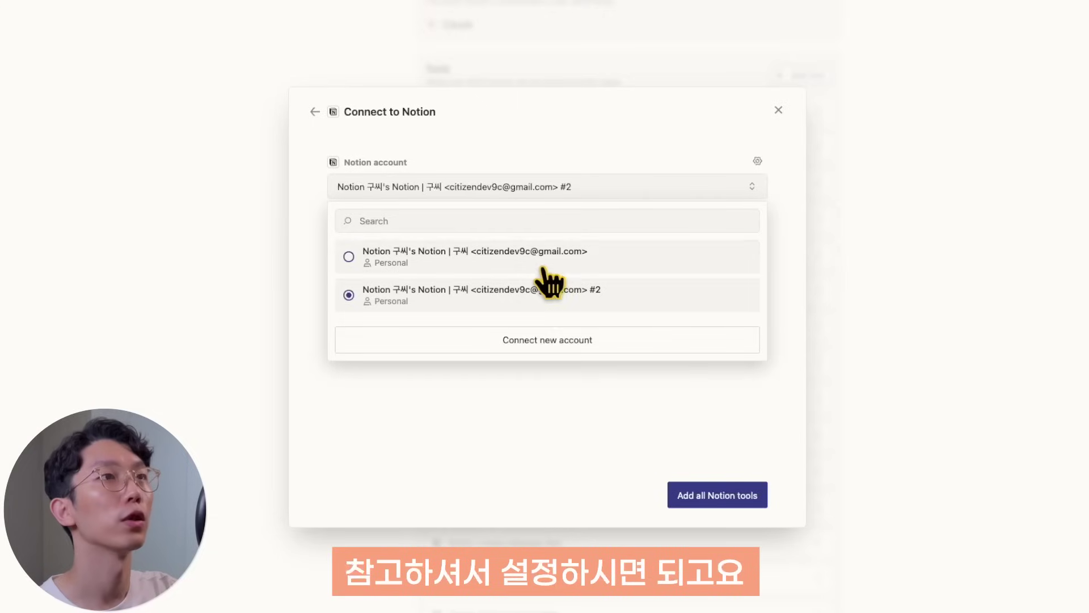
{"action": "left_click", "coordinate": [547, 284]}
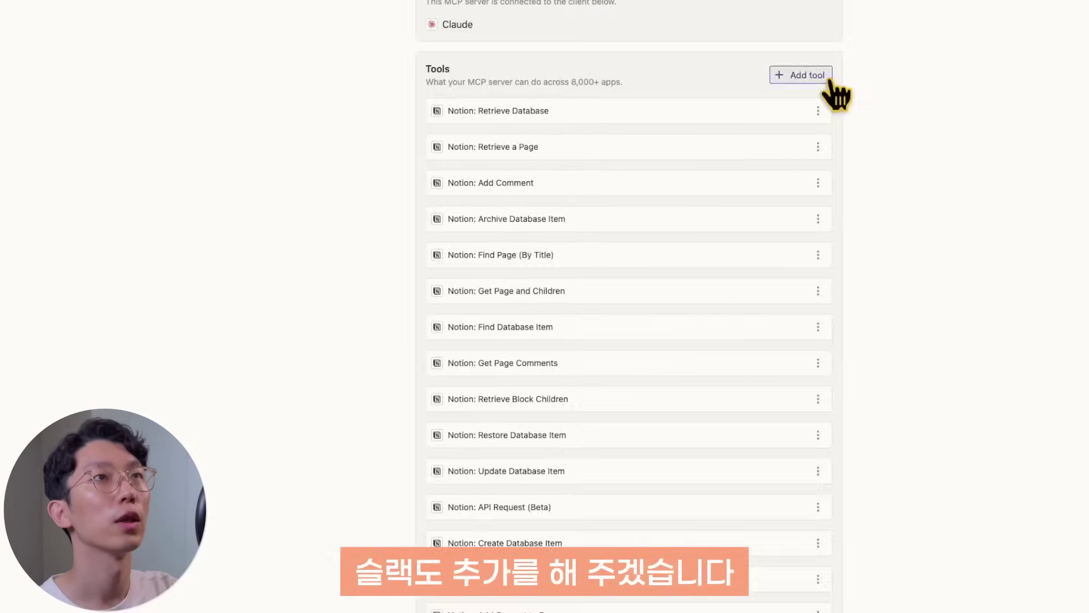
- Add all Slack tools to the MCP server and check the resulting tool list
{"action": "left_click", "coordinate": [829, 79]}
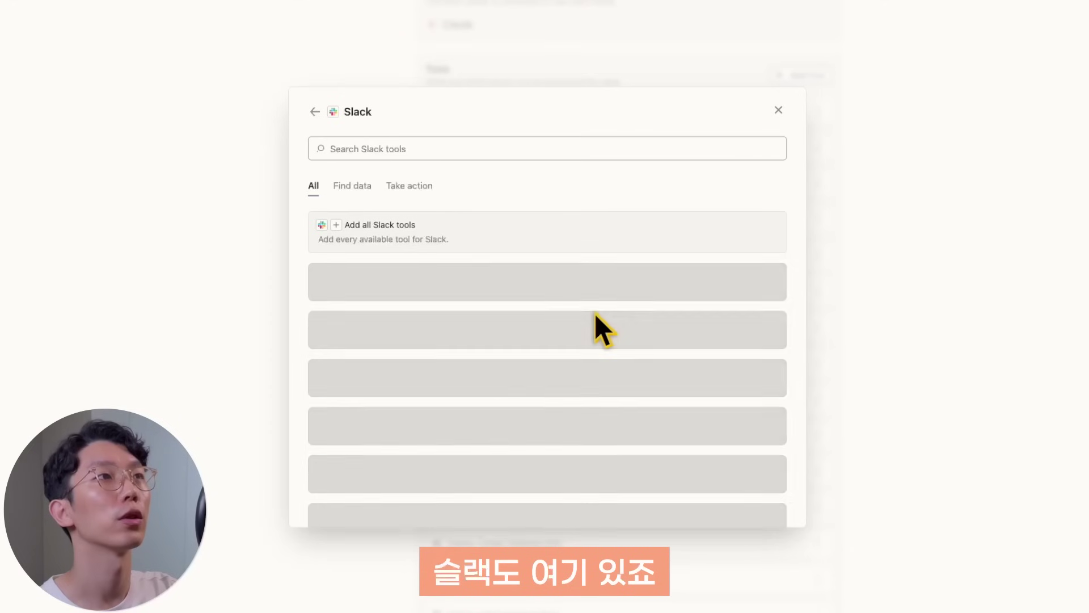
{"action": "left_click", "coordinate": [547, 242]}
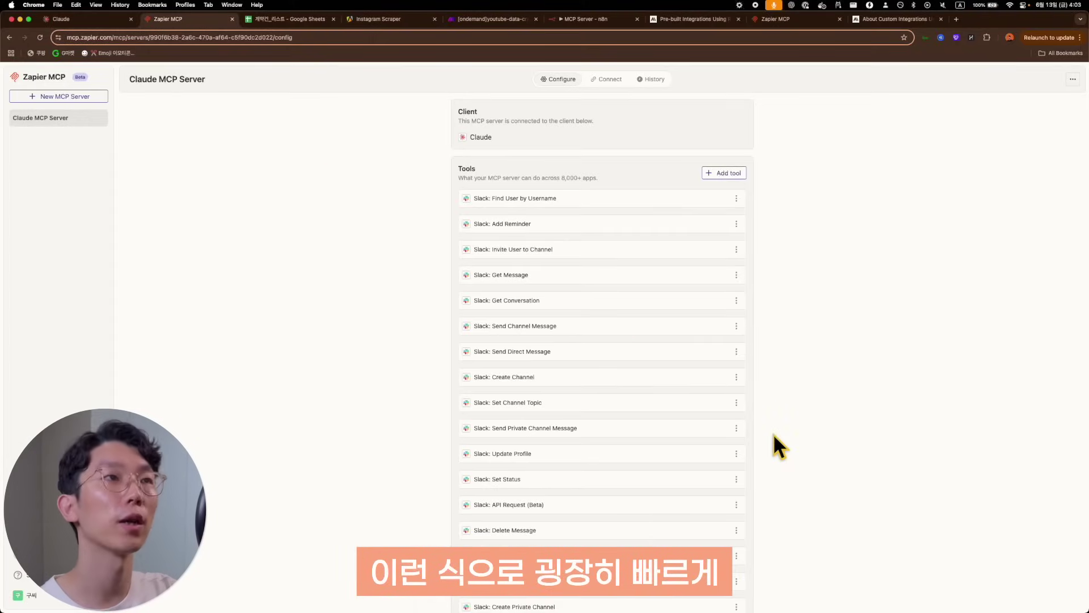
{"action": "scroll", "coordinate": [685, 417], "scroll_direction": "down", "scroll_amount": 1}
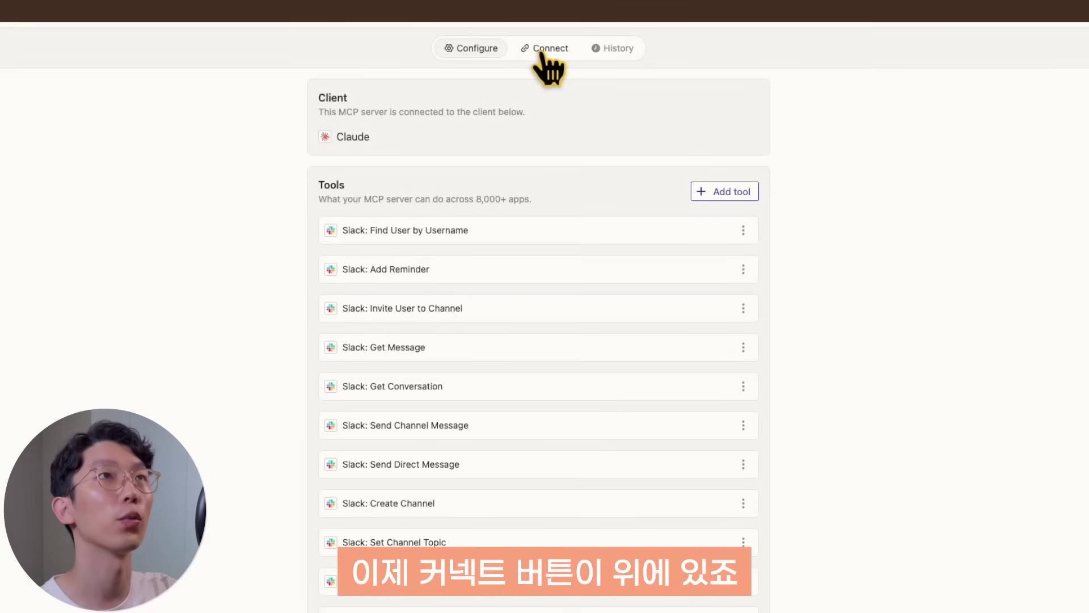
- Copy the MCP server's integration URL and add it in Claude as a custom integration named Zapier
{"action": "left_click", "coordinate": [546, 49]}
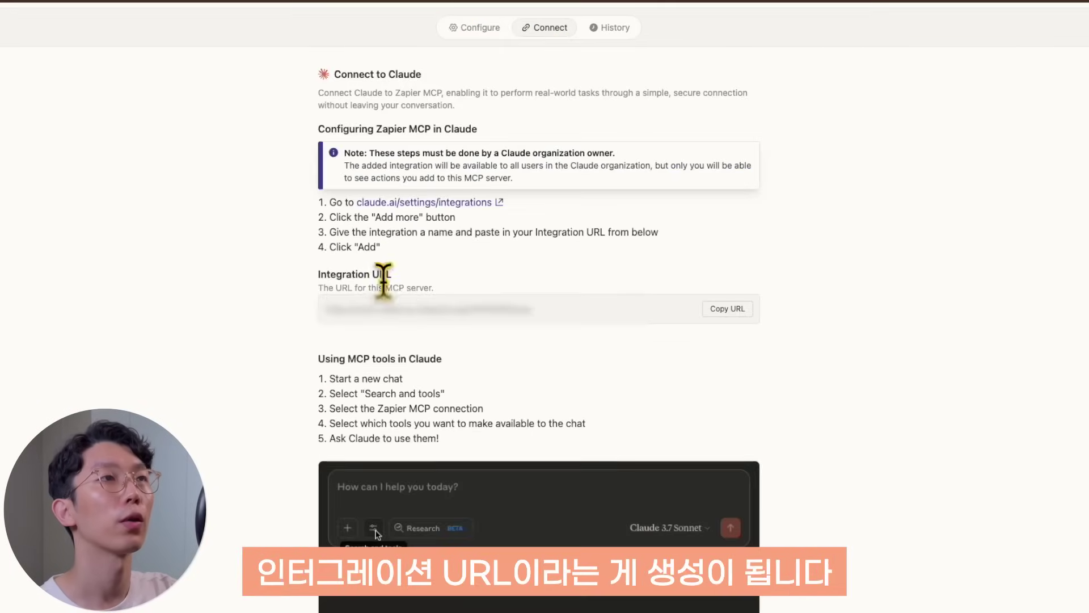
{"action": "left_click", "coordinate": [732, 312]}
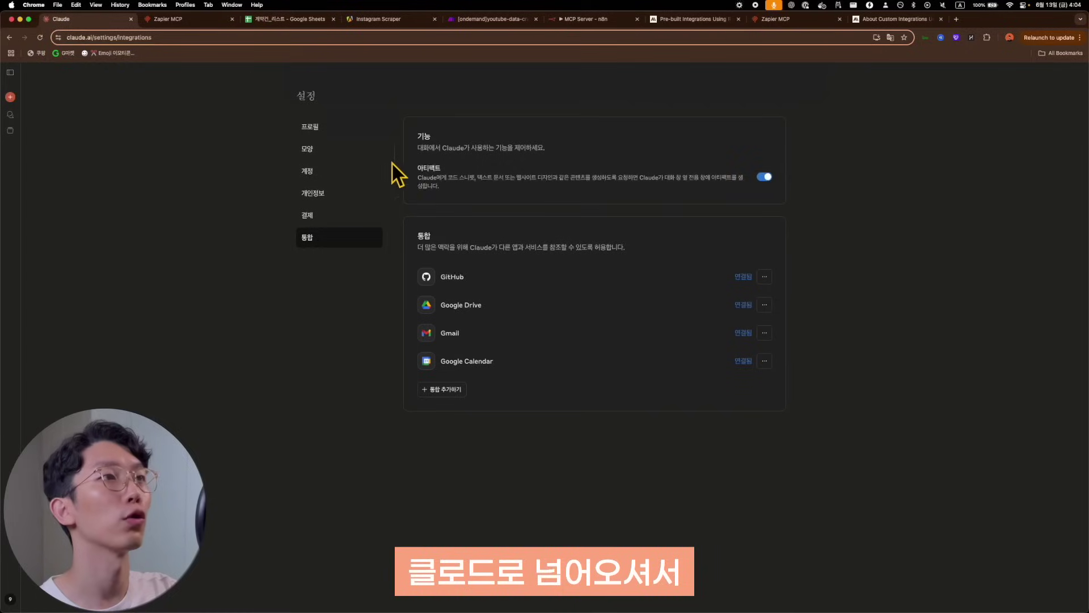
{"action": "left_click", "coordinate": [462, 391]}
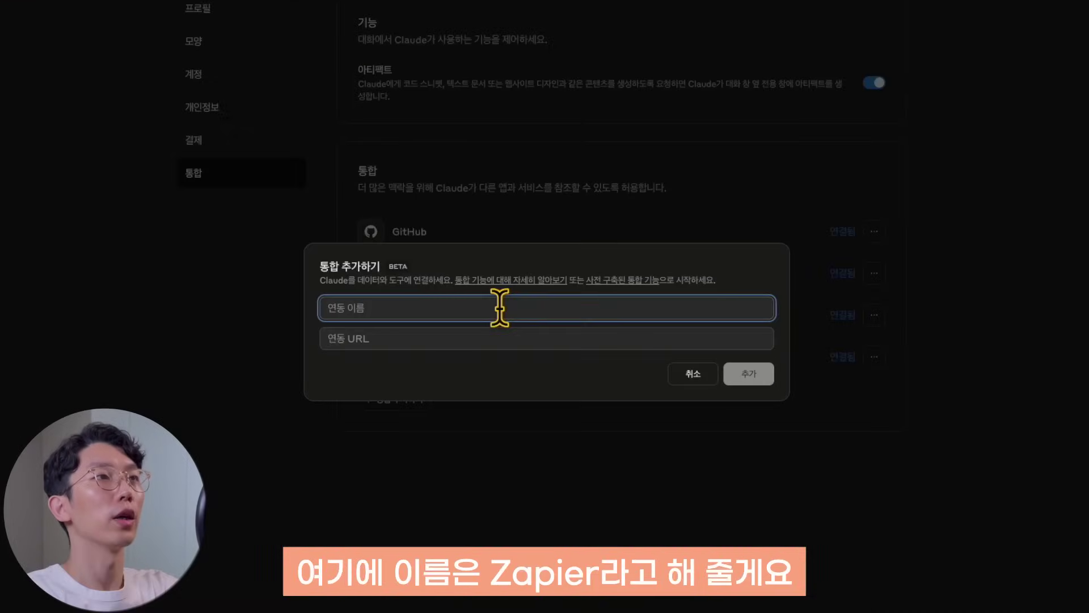
{"action": "type", "text": "Zapier"}
{"action": "key", "text": "Tab"}
{"action": "key", "text": "ctrl+v"}
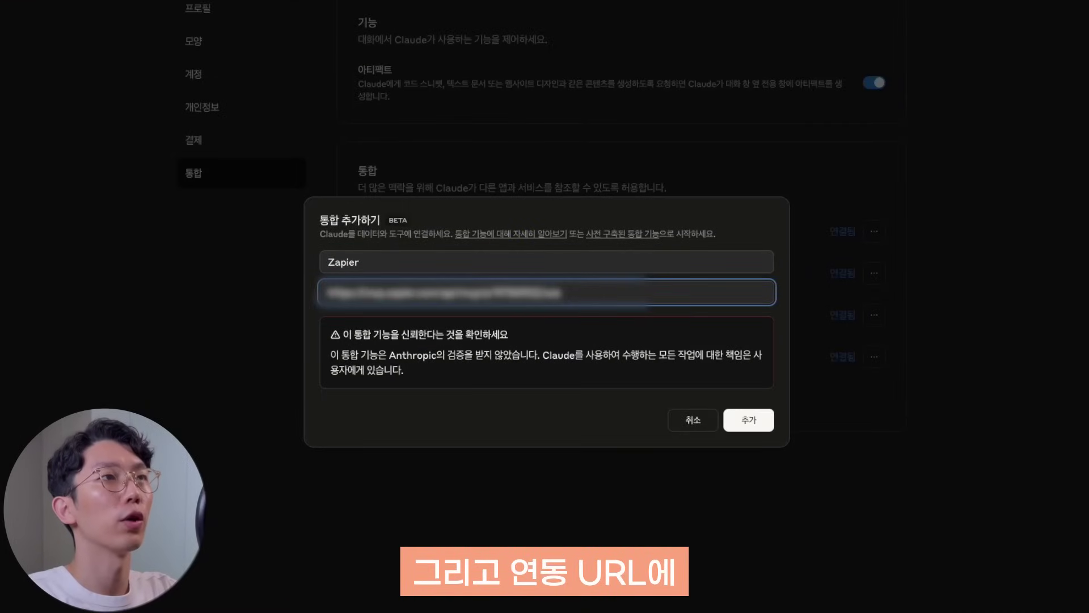
{"action": "left_click", "coordinate": [749, 420]}
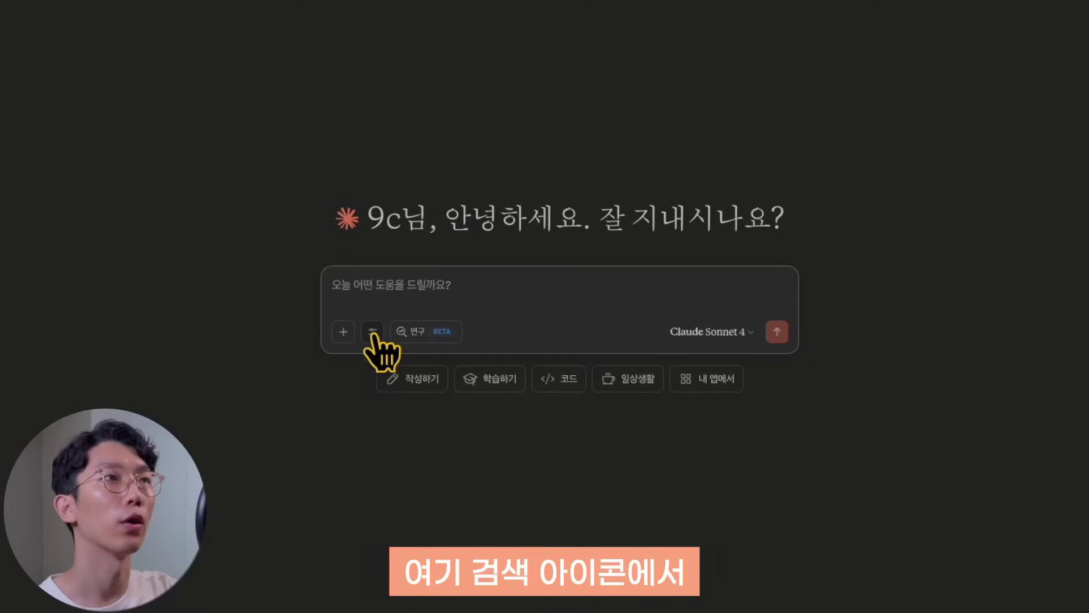
- Connect the Zapier integration in a Claude chat by allowing access to the Zapier account, and review its tool list
{"action": "left_click", "coordinate": [373, 333]}
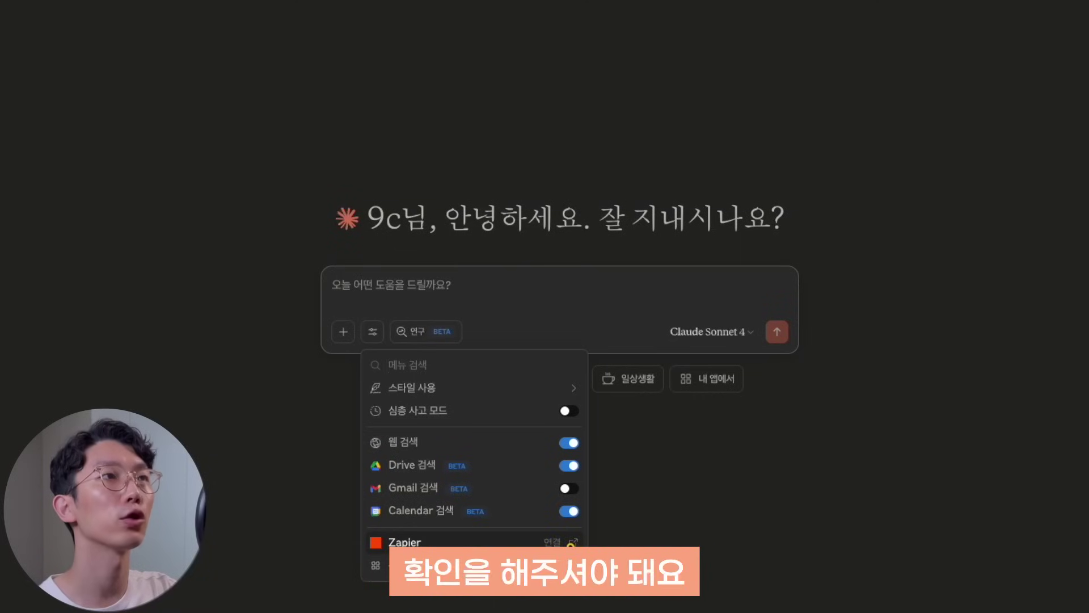
{"action": "left_click", "coordinate": [561, 542]}
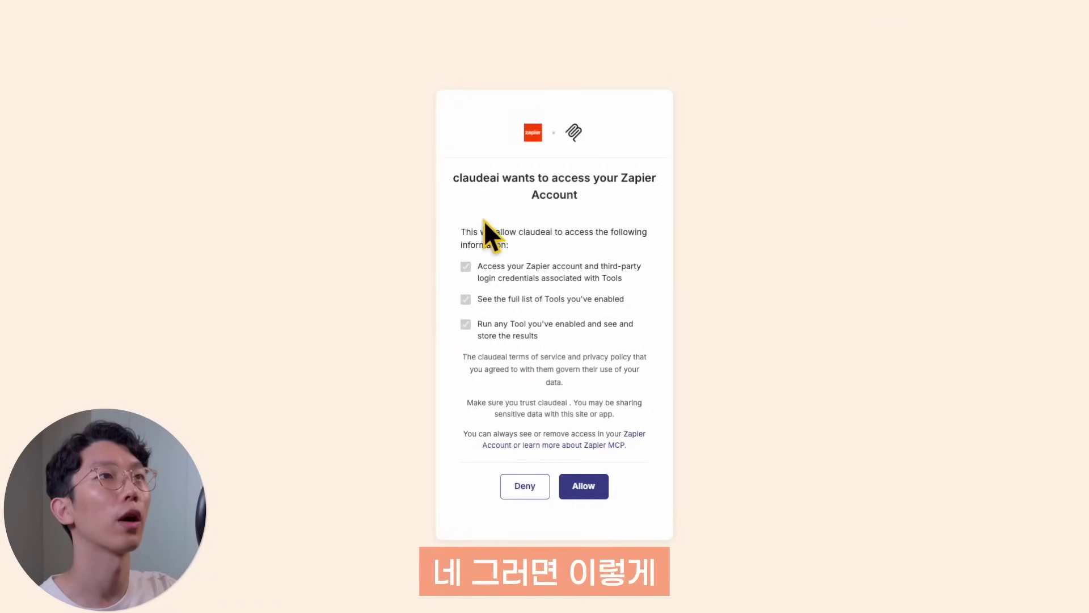
{"action": "left_click", "coordinate": [584, 487]}
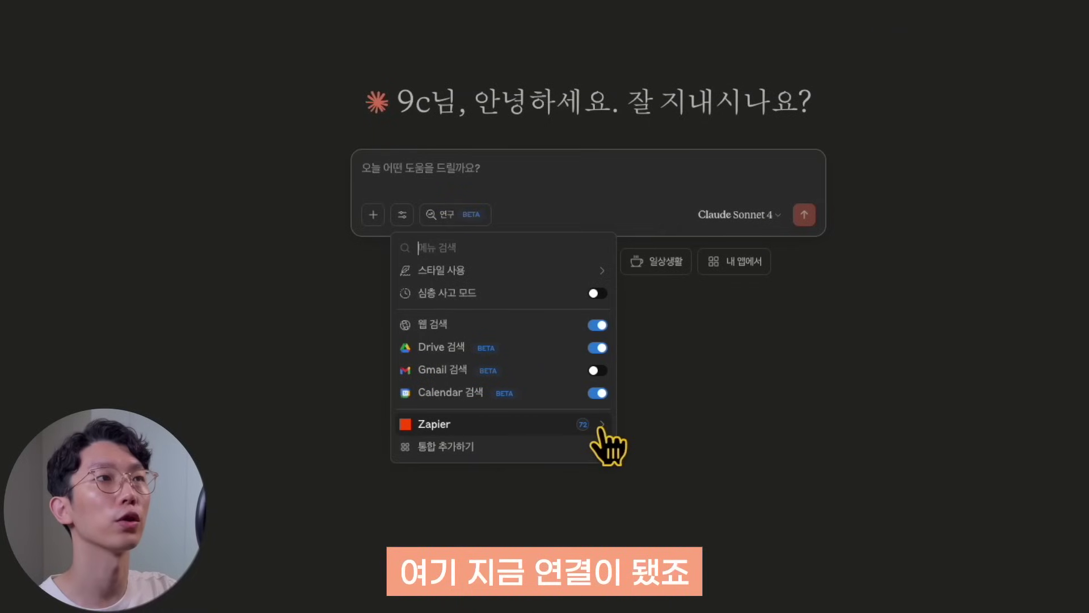
{"action": "left_click", "coordinate": [596, 430]}
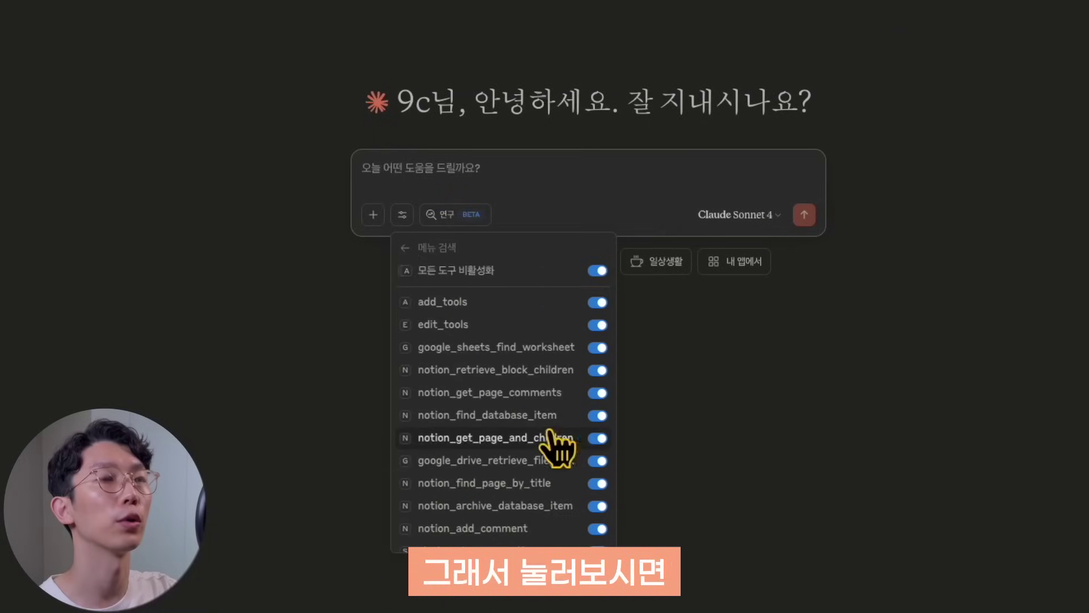
{"action": "scroll", "coordinate": [553, 437], "scroll_direction": "down", "scroll_amount": 15}
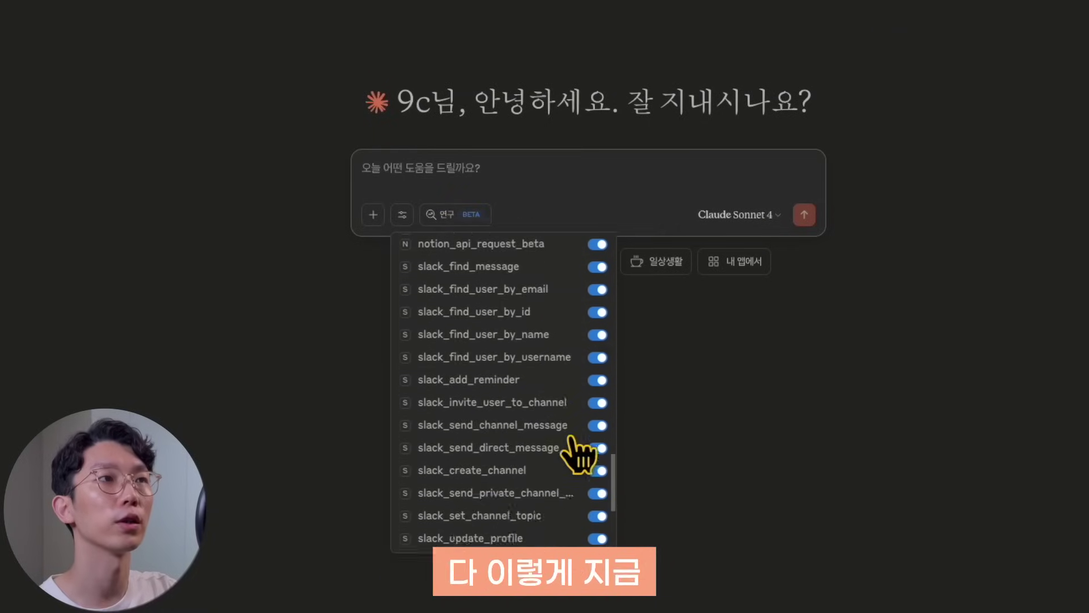
{"action": "scroll", "coordinate": [573, 449], "scroll_direction": "down", "scroll_amount": 4}
{"action": "scroll", "coordinate": [580, 451], "scroll_direction": "up", "scroll_amount": 20}
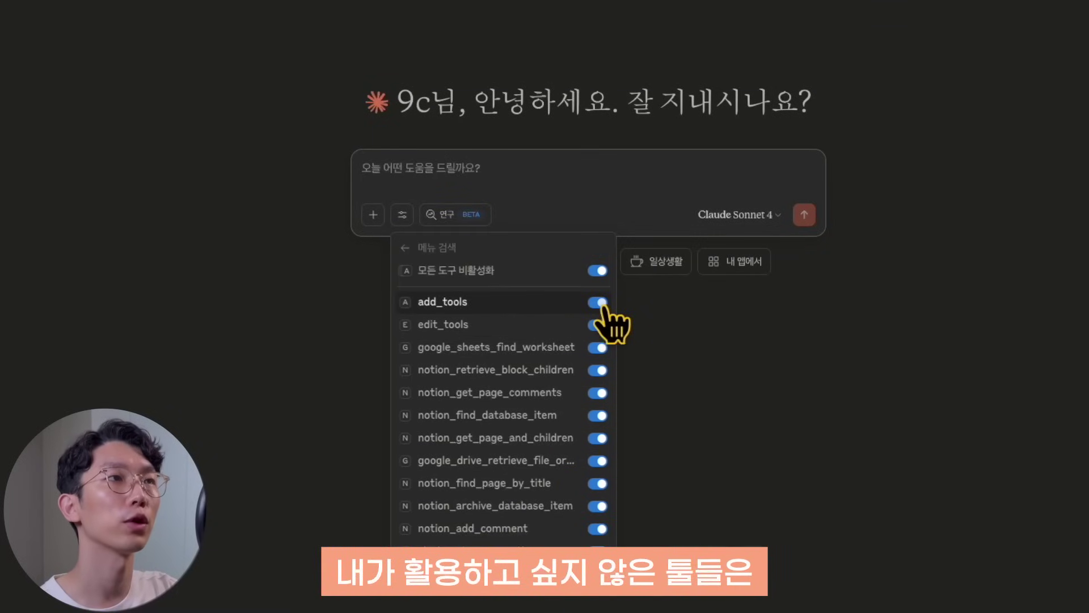
- Try disabling the google_sheets_find_worksheet and notion_retrieve_block_children tools, and enable both again
{"action": "left_click", "coordinate": [598, 347]}
{"action": "left_click", "coordinate": [597, 370]}
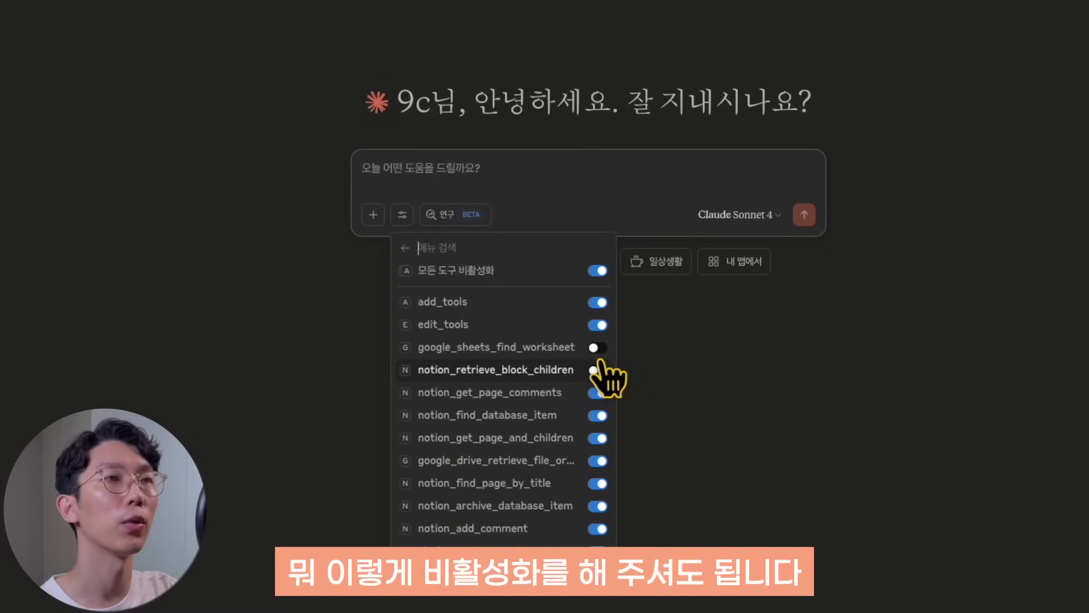
{"action": "left_click", "coordinate": [597, 347]}
{"action": "left_click", "coordinate": [598, 369]}
{"action": "left_click", "coordinate": [681, 386]}
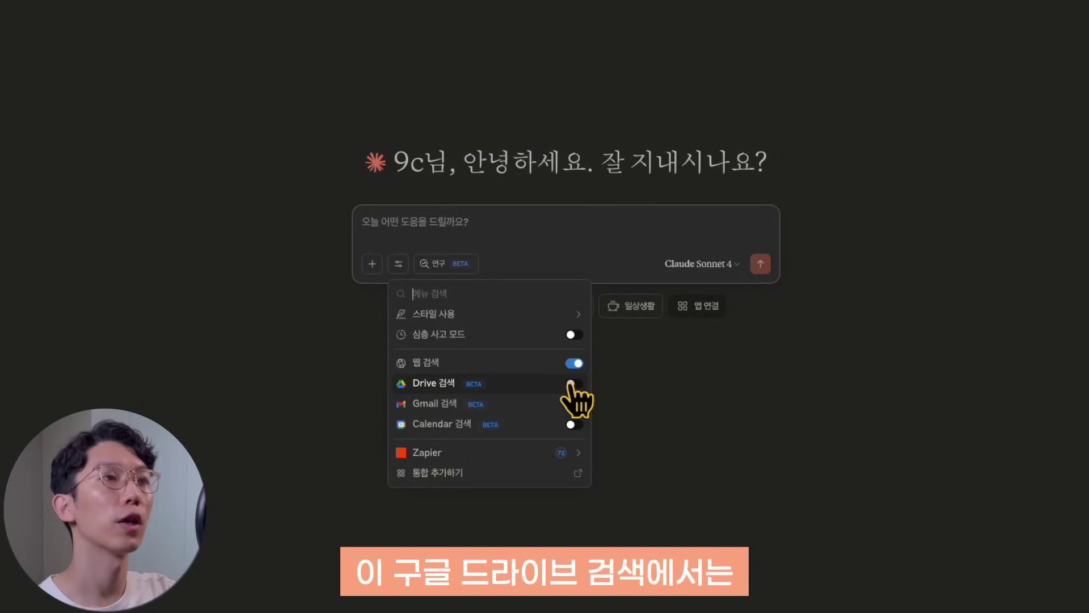
- With Drive search turned off, send the prompt ""계약건_리스트" 시트를 구글드라이브에서 찾아서 읽고 요약해줘"
{"action": "left_click", "coordinate": [574, 384]}
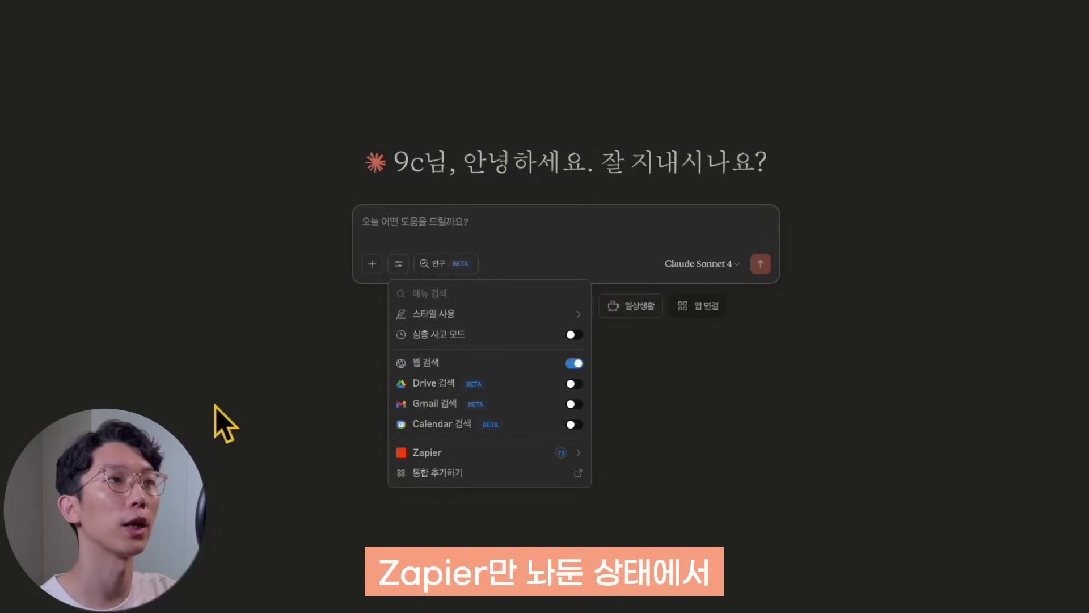
{"action": "left_click", "coordinate": [530, 230]}
{"action": "key", "text": "ctrl+v"}
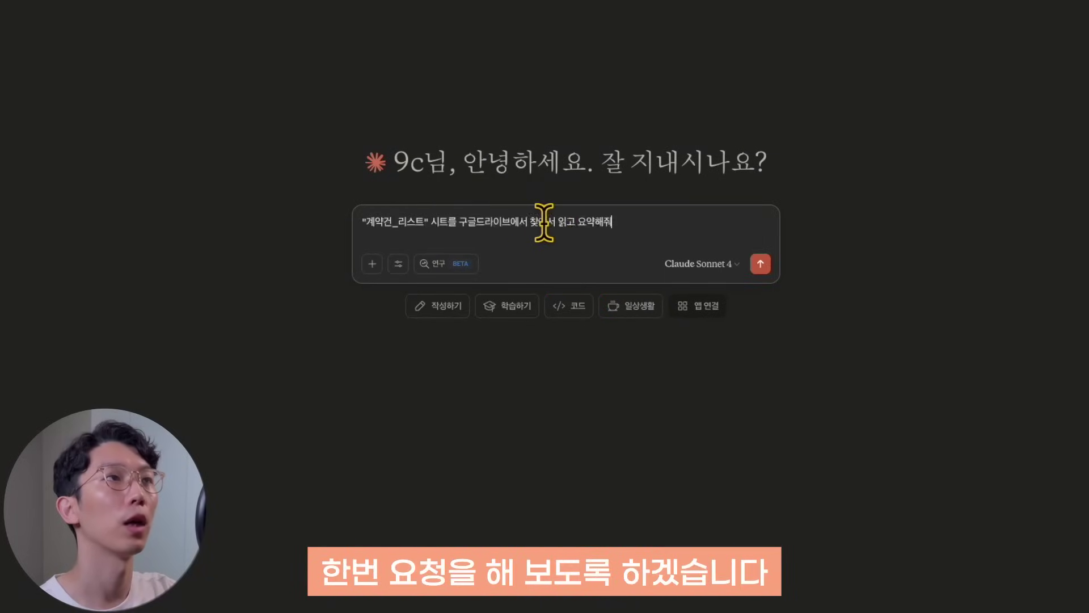
{"action": "left_click", "coordinate": [760, 263]}
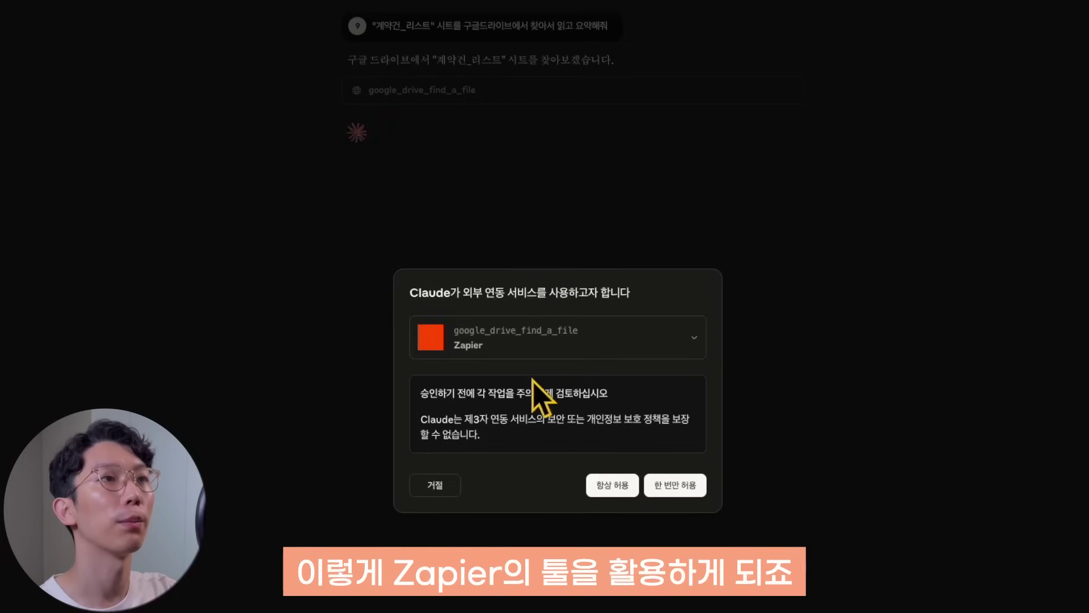
- Always allow the requested Zapier tools for finding a Drive file, retrieving Drive files and getting many spreadsheet rows
{"action": "left_click", "coordinate": [625, 484]}
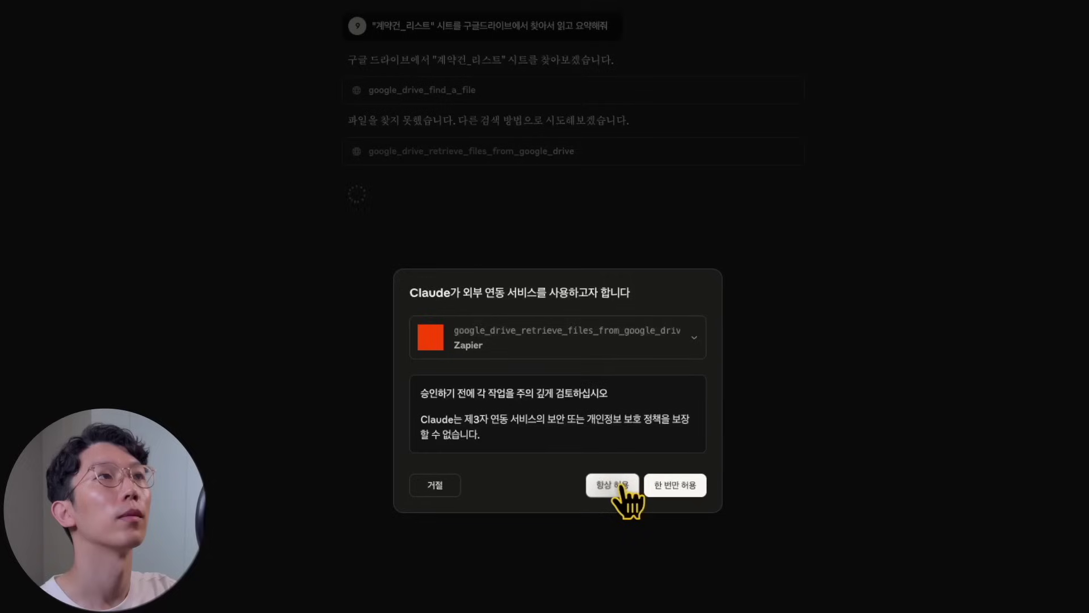
{"action": "left_click", "coordinate": [624, 486]}
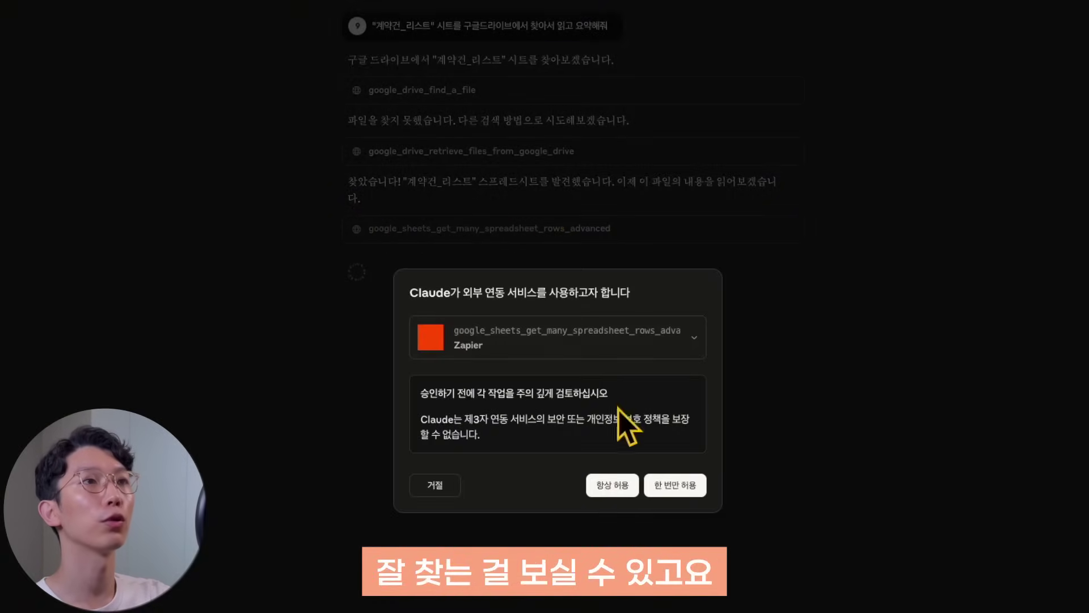
{"action": "left_click", "coordinate": [614, 486]}
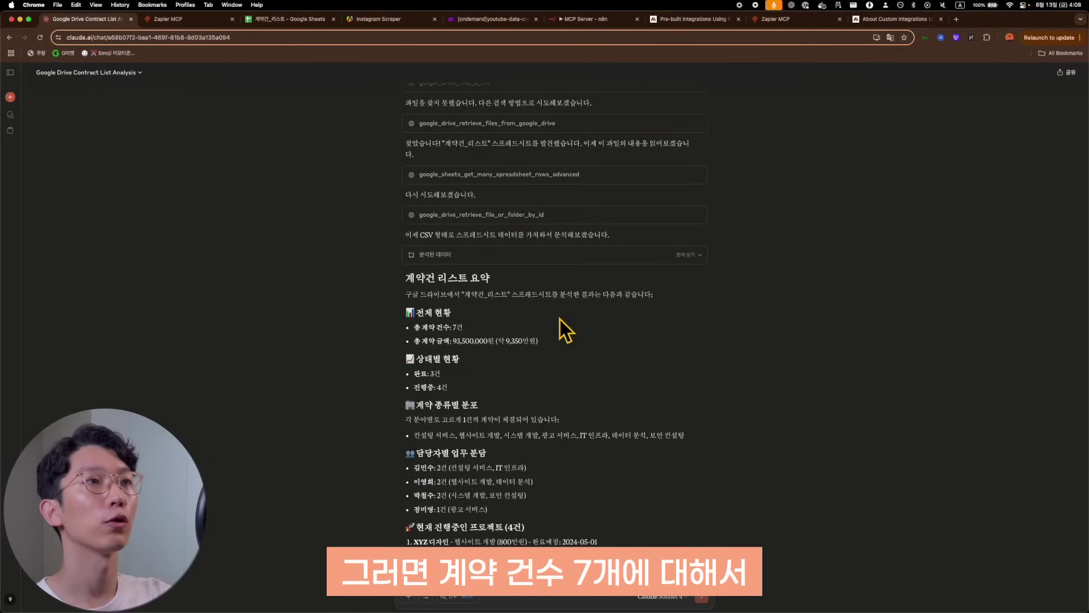
- Examine Claude's summary of the contract list and compare it with the Google tools available on the Zapier MCP server
{"action": "left_click_drag", "start_coordinate": [560, 319], "coordinate": [567, 350]}
{"action": "left_click", "coordinate": [573, 357]}
{"action": "scroll", "coordinate": [598, 390], "scroll_direction": "down", "scroll_amount": 3}
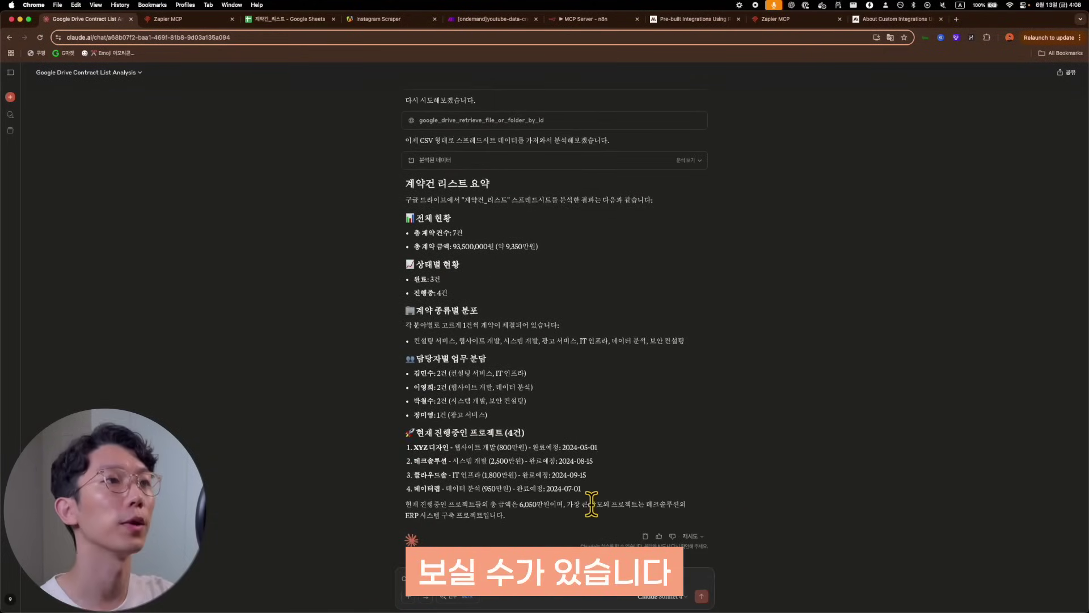
{"action": "left_click", "coordinate": [425, 595]}
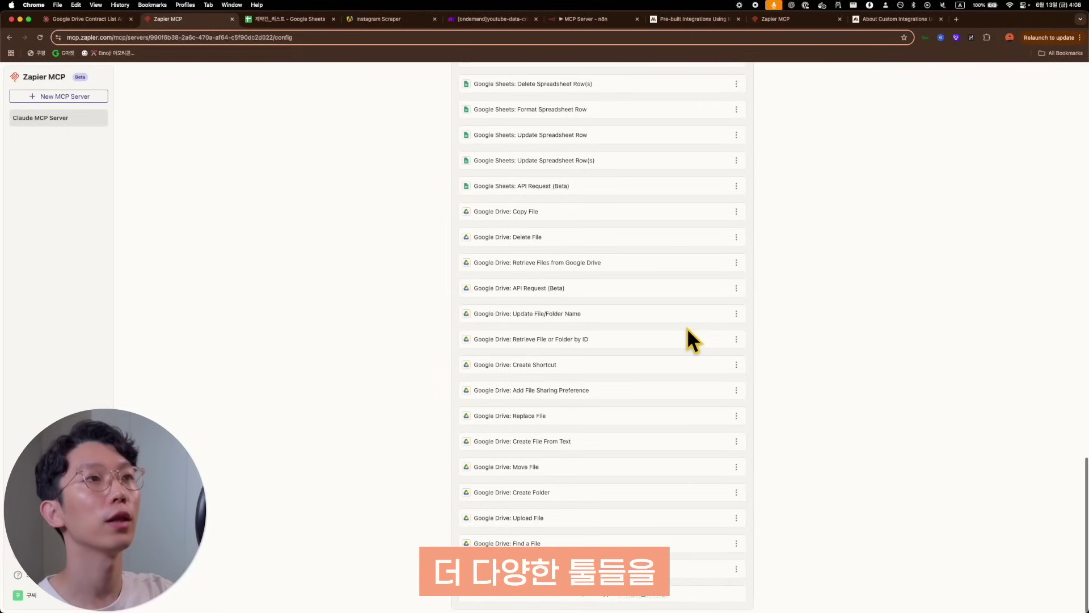
{"action": "scroll", "coordinate": [686, 338], "scroll_direction": "up", "scroll_amount": 1}
{"action": "scroll", "coordinate": [596, 232], "scroll_direction": "up", "scroll_amount": 5}
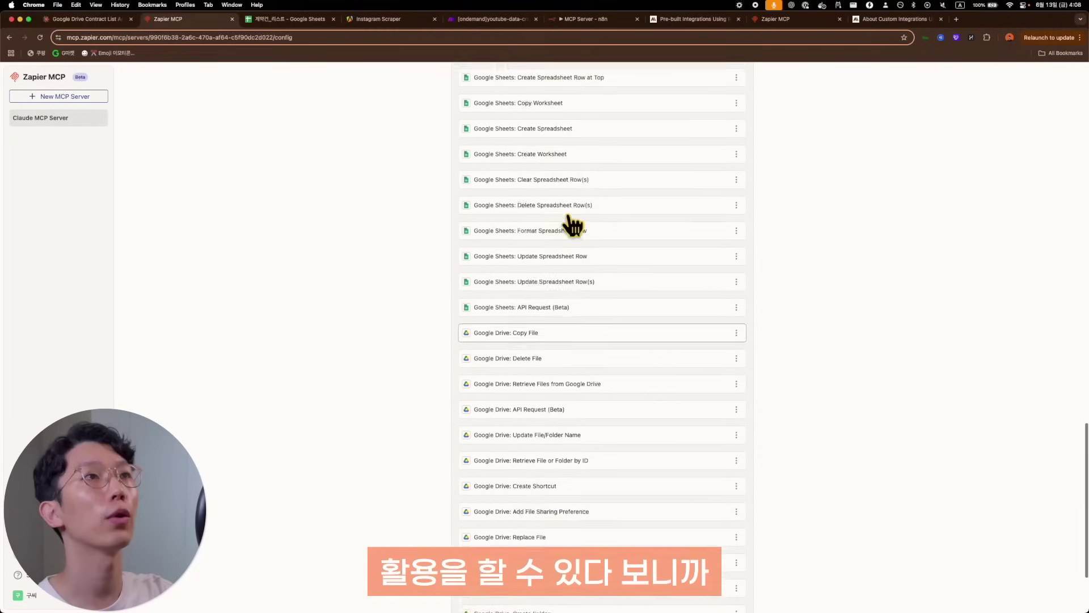
{"action": "left_click", "coordinate": [82, 19]}
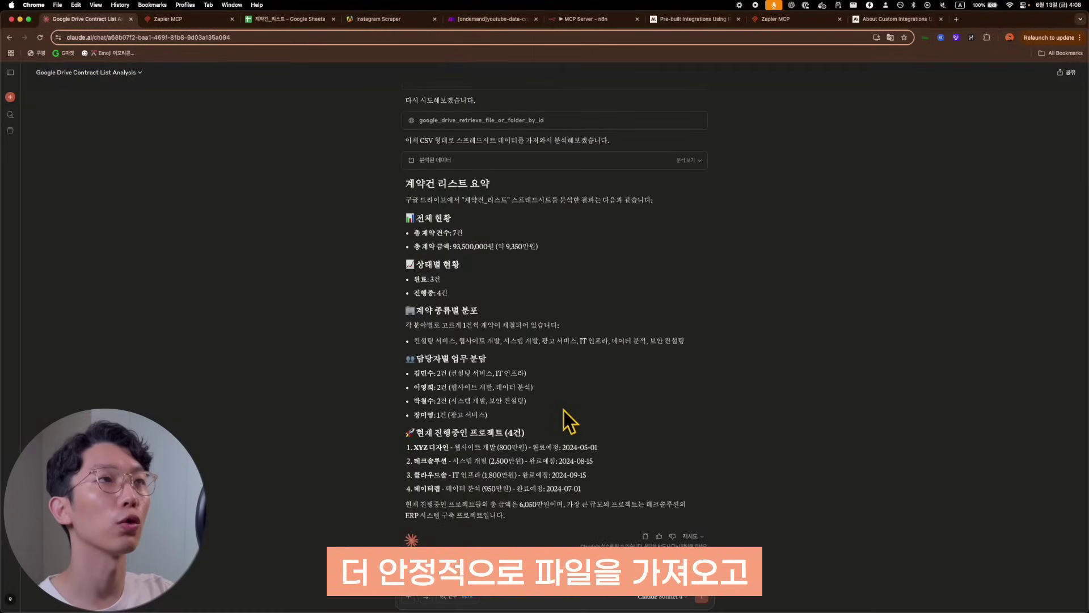
{"action": "scroll", "coordinate": [563, 410], "scroll_direction": "up", "scroll_amount": 2}
{"action": "left_click_drag", "start_coordinate": [556, 227], "coordinate": [567, 300]}
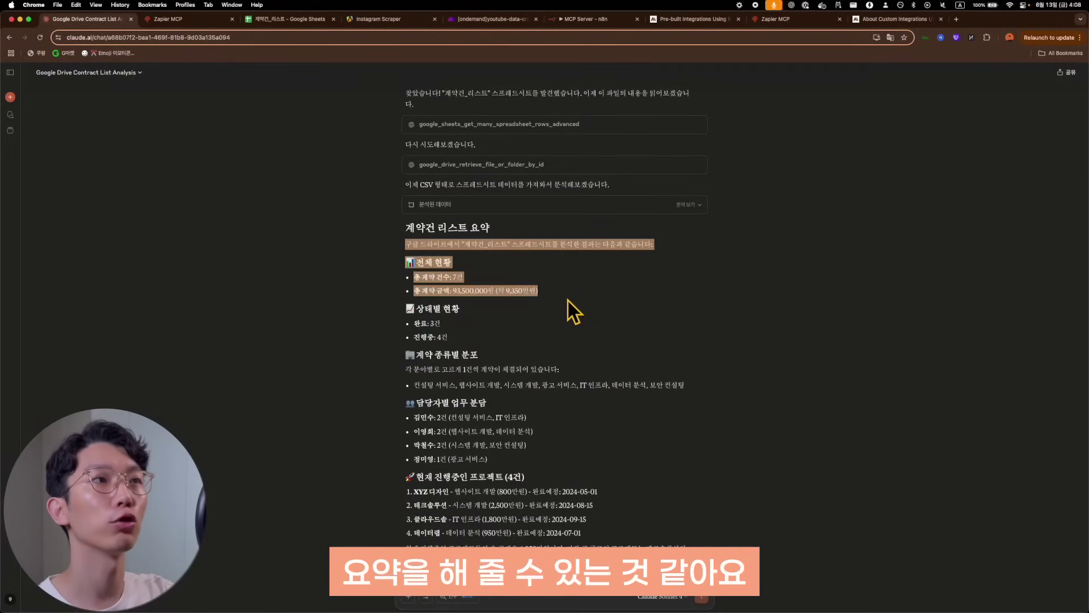
{"action": "left_click", "coordinate": [567, 301]}
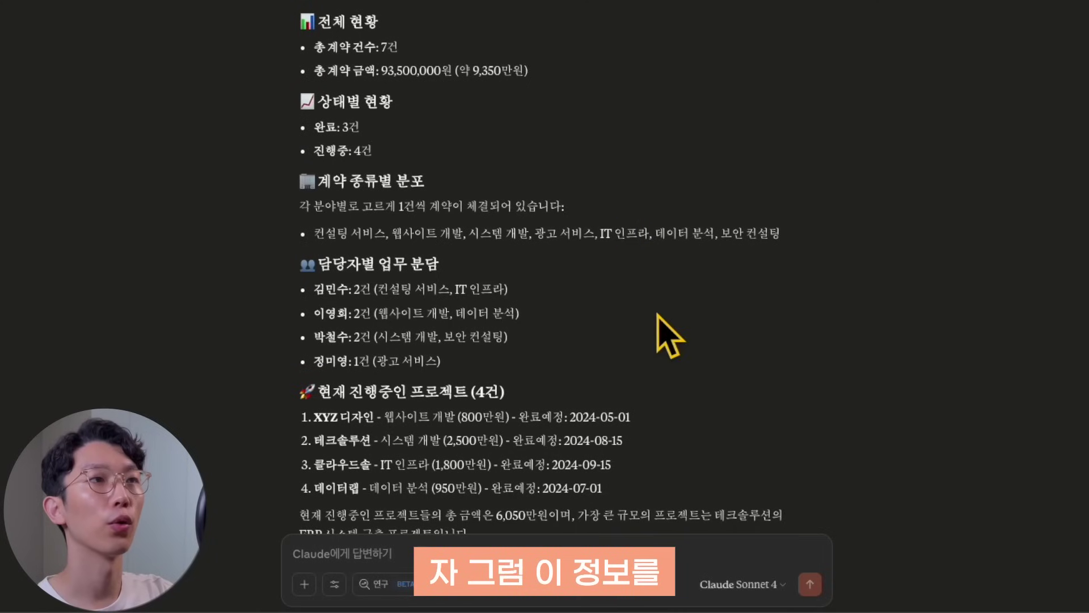
- Send the prompt "요약 내용을 Slack Block Kit 포맷으로 변경해서 #시트요약 슬렉 채널에 업로드 해줘" and always allow slack_send_channel_message
{"action": "scroll", "coordinate": [662, 323], "scroll_direction": "down", "scroll_amount": 3}
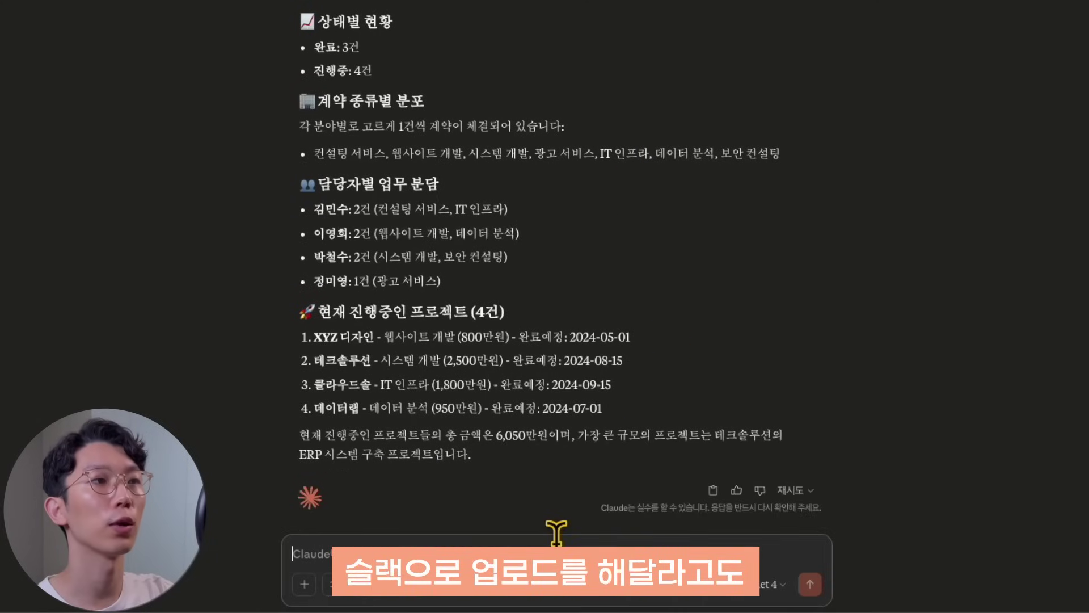
{"action": "key", "text": "ctrl+v"}
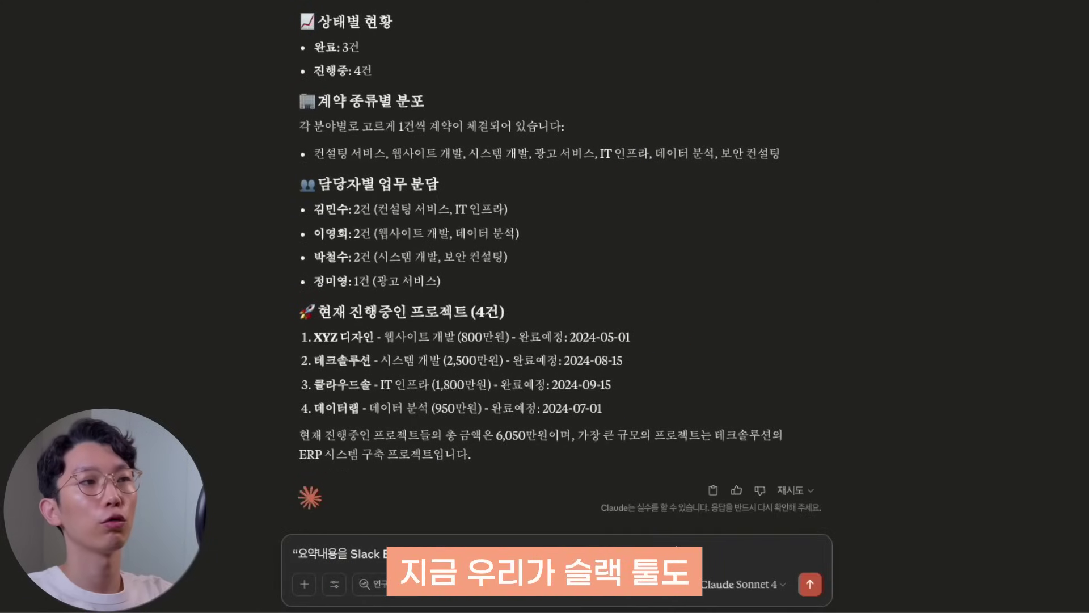
{"action": "key", "text": "super+Left"}
{"action": "key", "text": "Right"}
{"action": "key", "text": "BackSpace"}
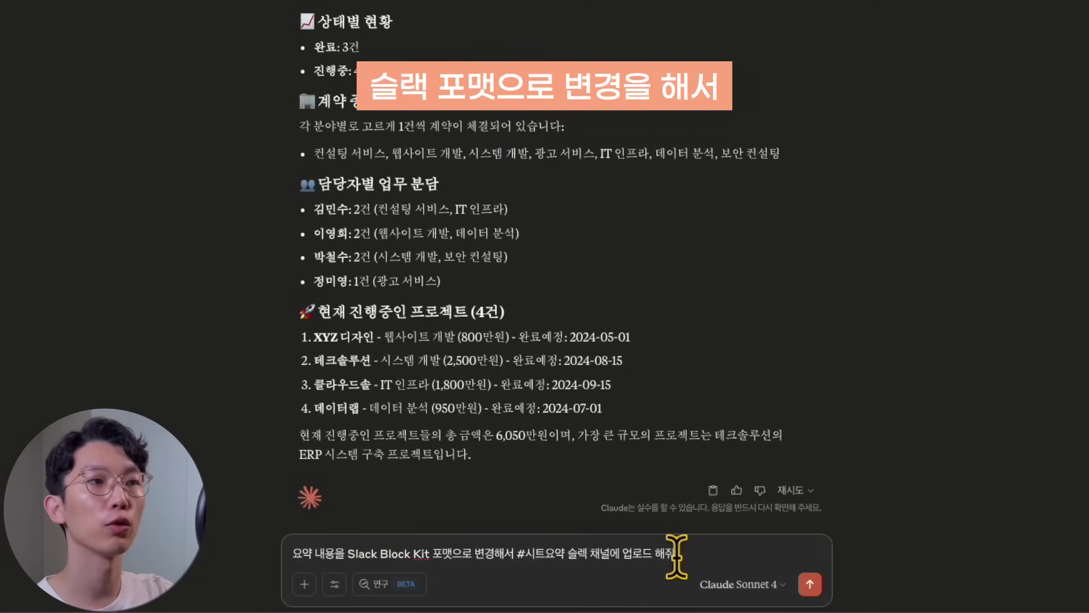
{"action": "left_click_drag", "start_coordinate": [513, 551], "coordinate": [558, 551]}
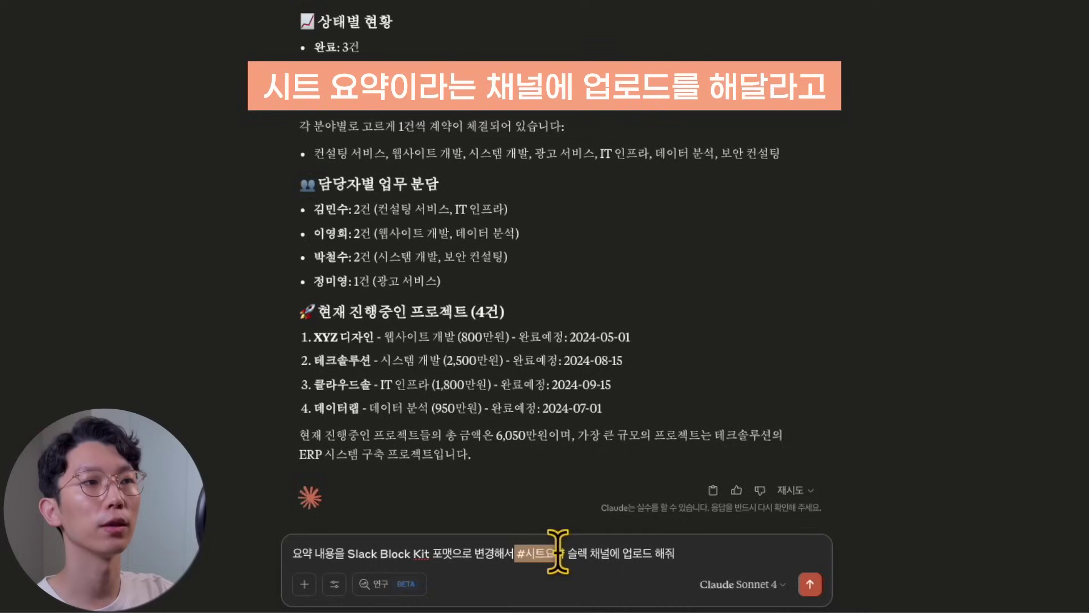
{"action": "left_click", "coordinate": [809, 584]}
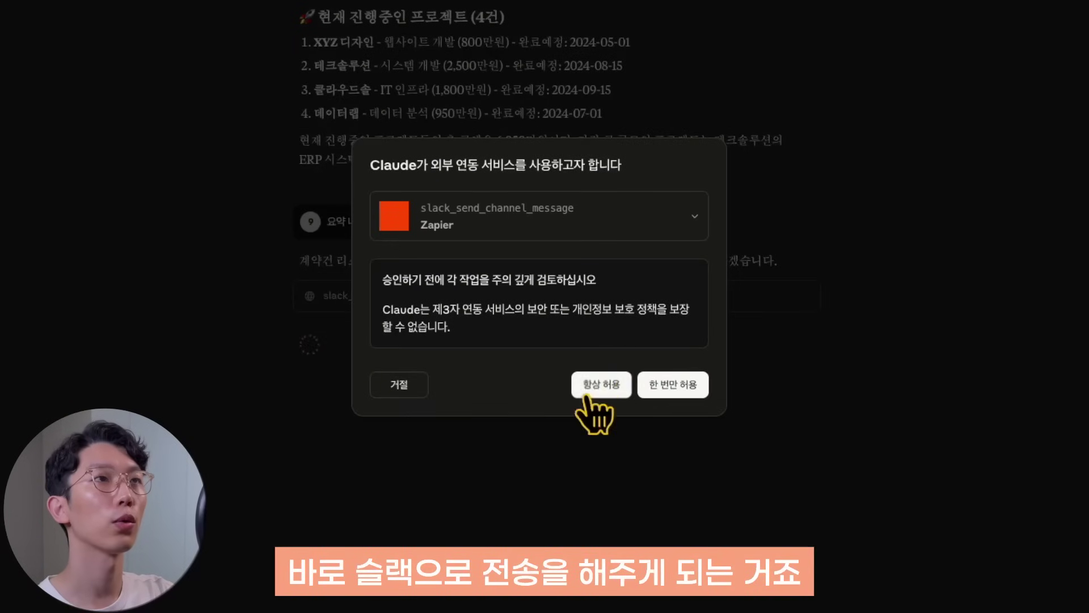
{"action": "left_click", "coordinate": [587, 393]}
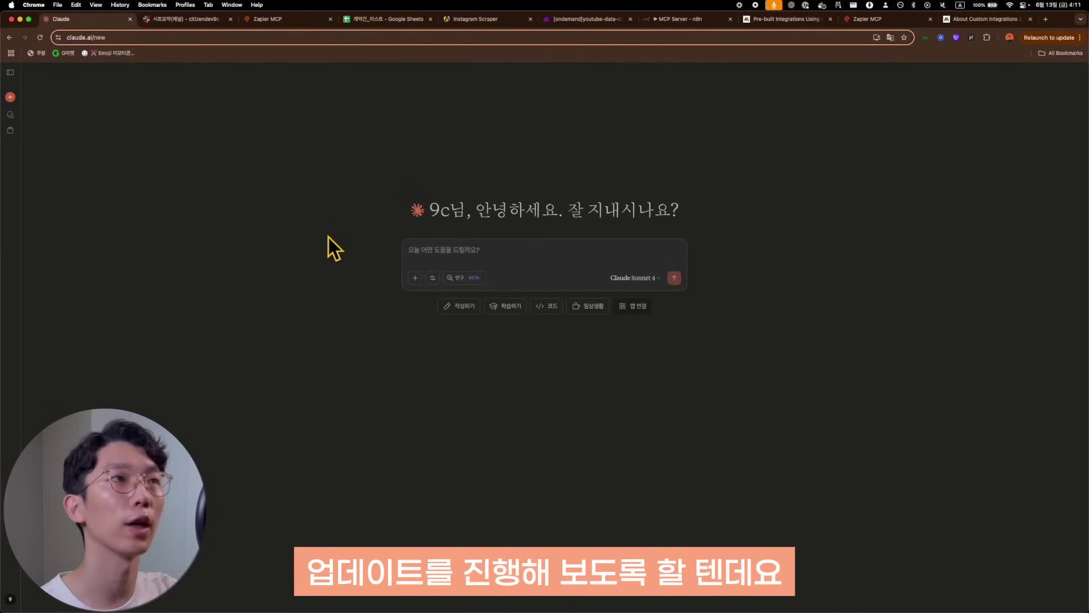
- Switch to Zapier MCP and add all Apify tools to the Claude MCP Server using the existing Apify account
{"action": "left_click", "coordinate": [507, 246]}
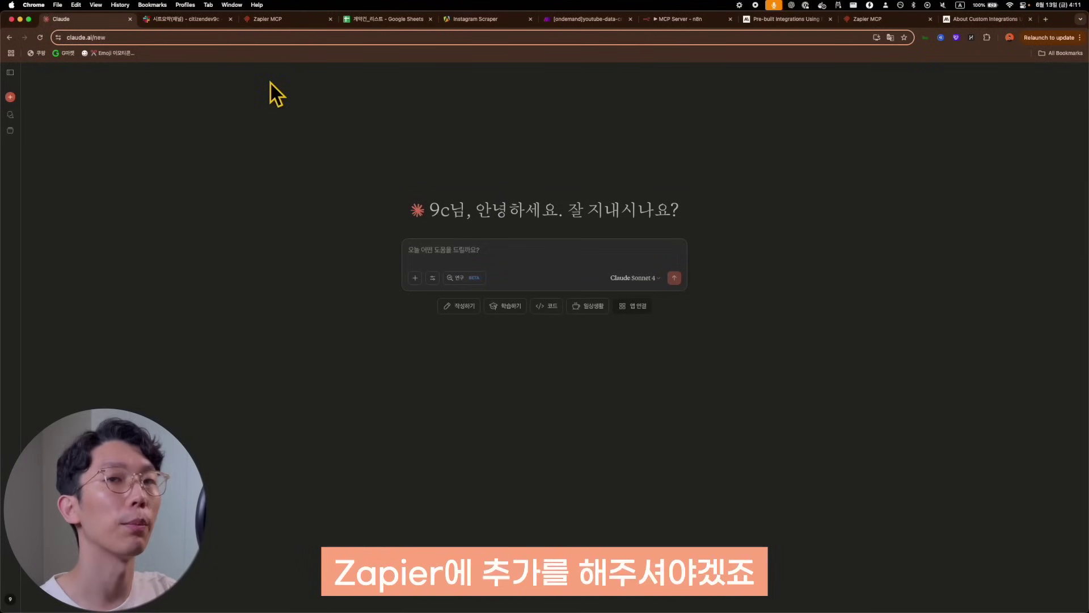
{"action": "left_click", "coordinate": [280, 19]}
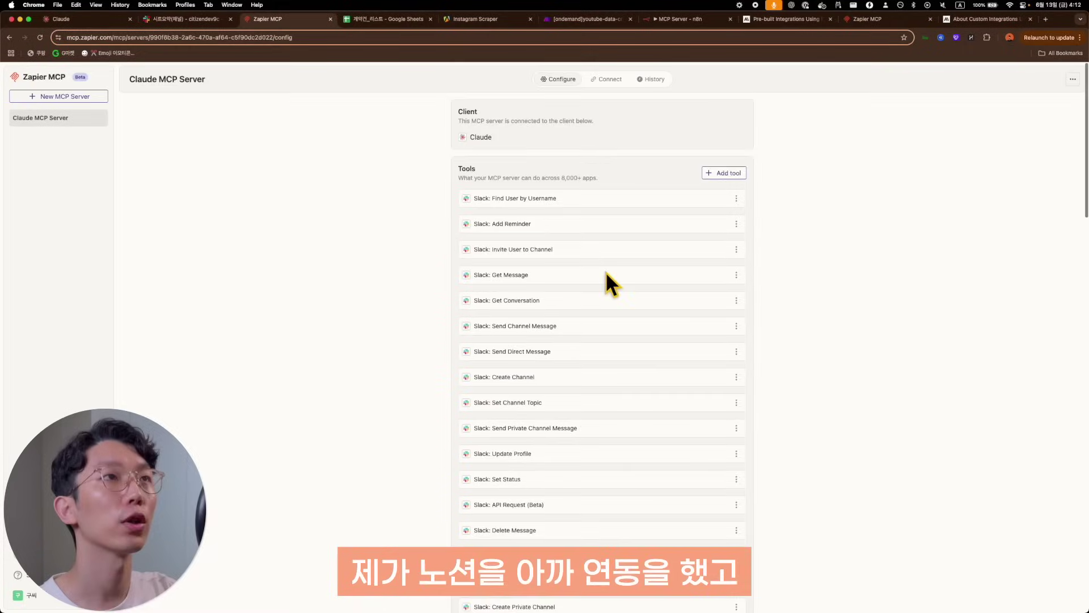
{"action": "left_click", "coordinate": [735, 174]}
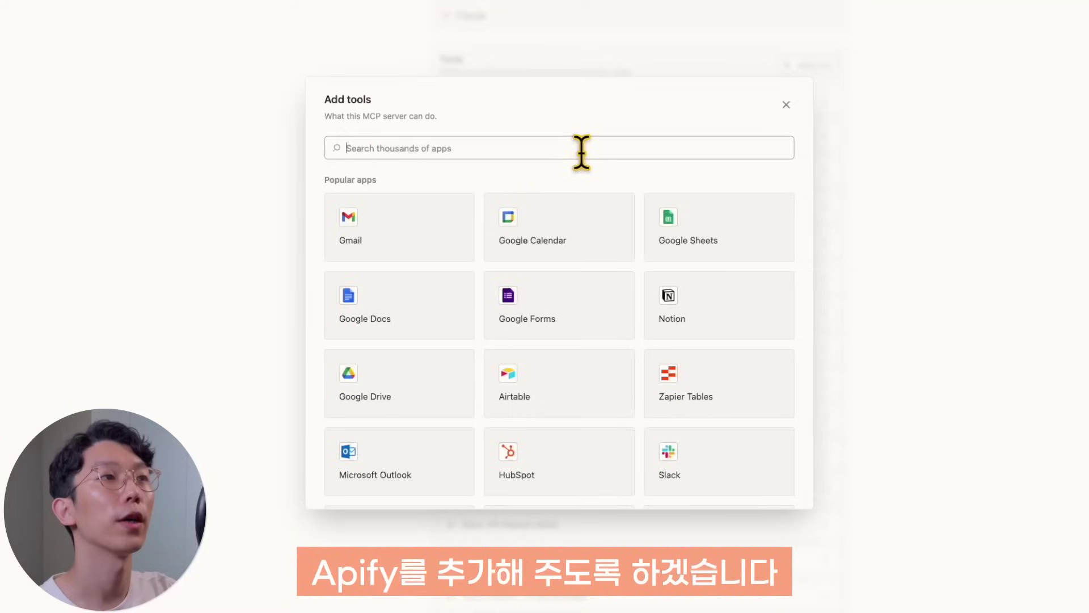
{"action": "type", "text": "apify"}
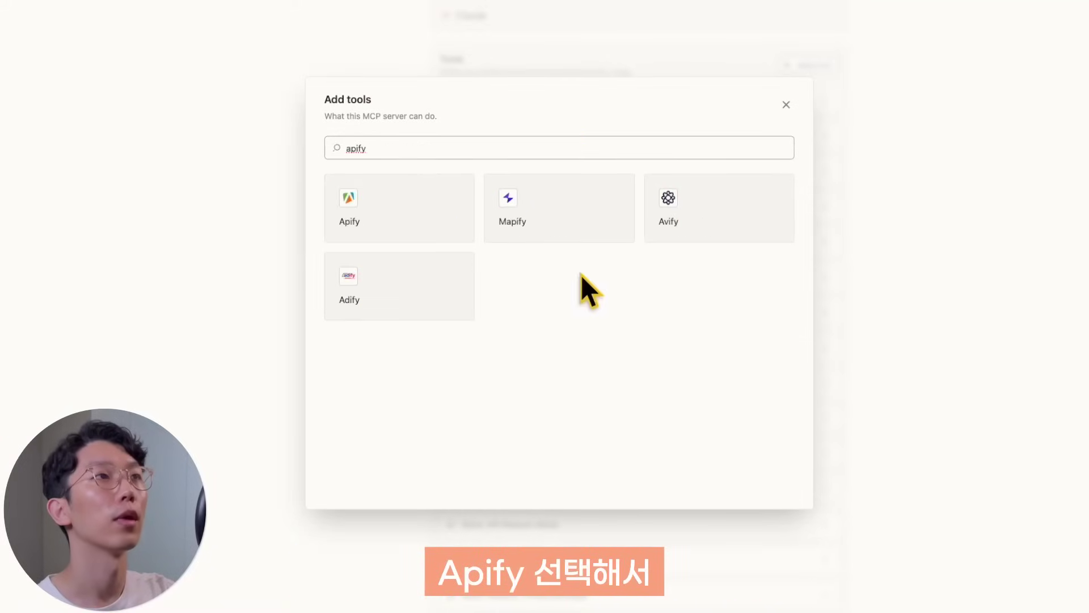
{"action": "left_click", "coordinate": [429, 221]}
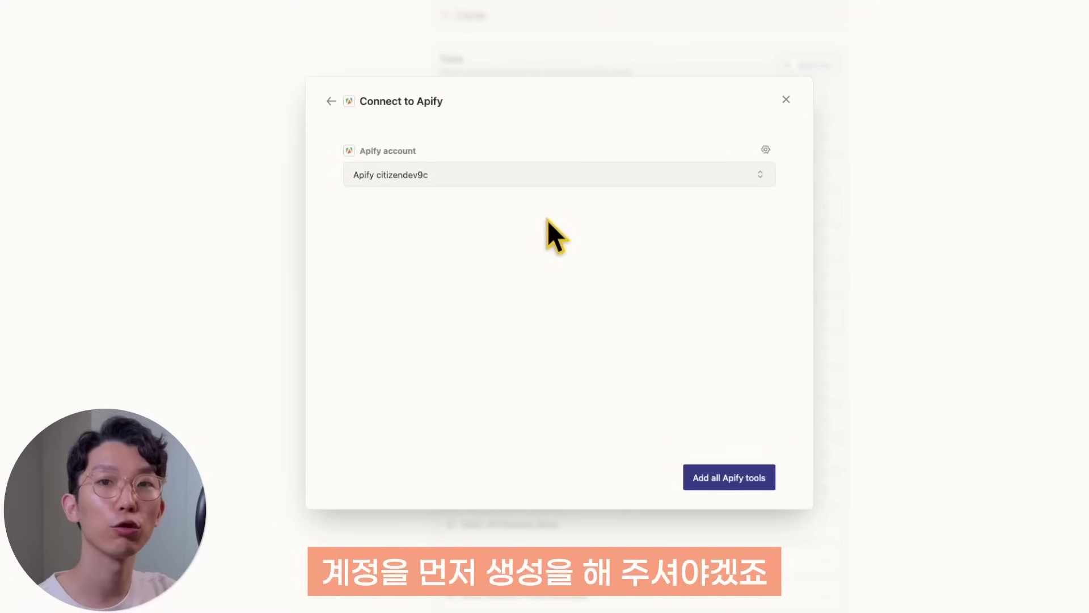
{"action": "left_click", "coordinate": [729, 478]}
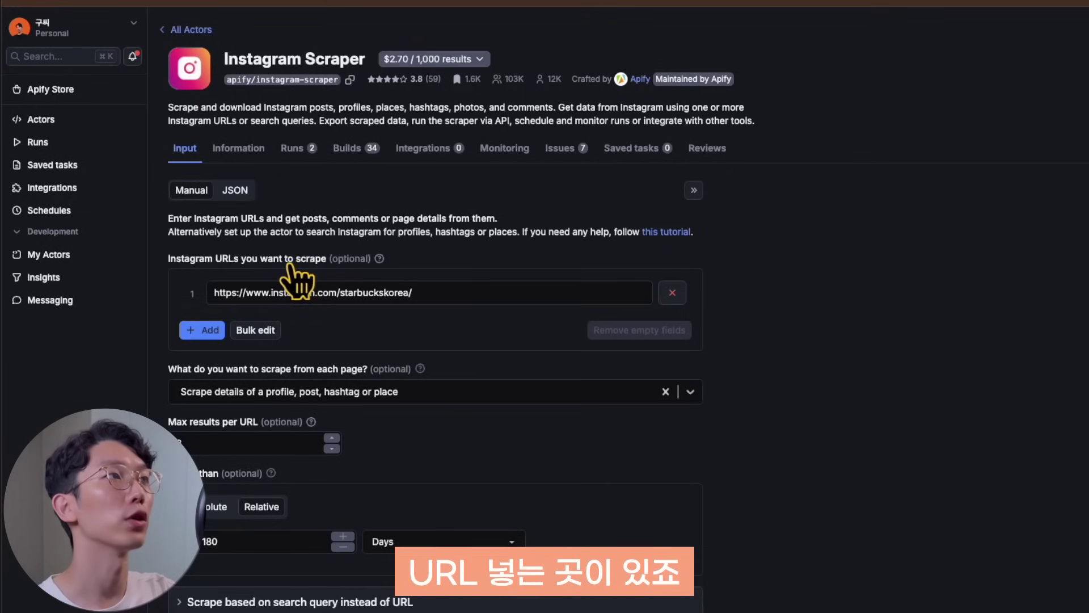
{"action": "left_click", "coordinate": [440, 291]}
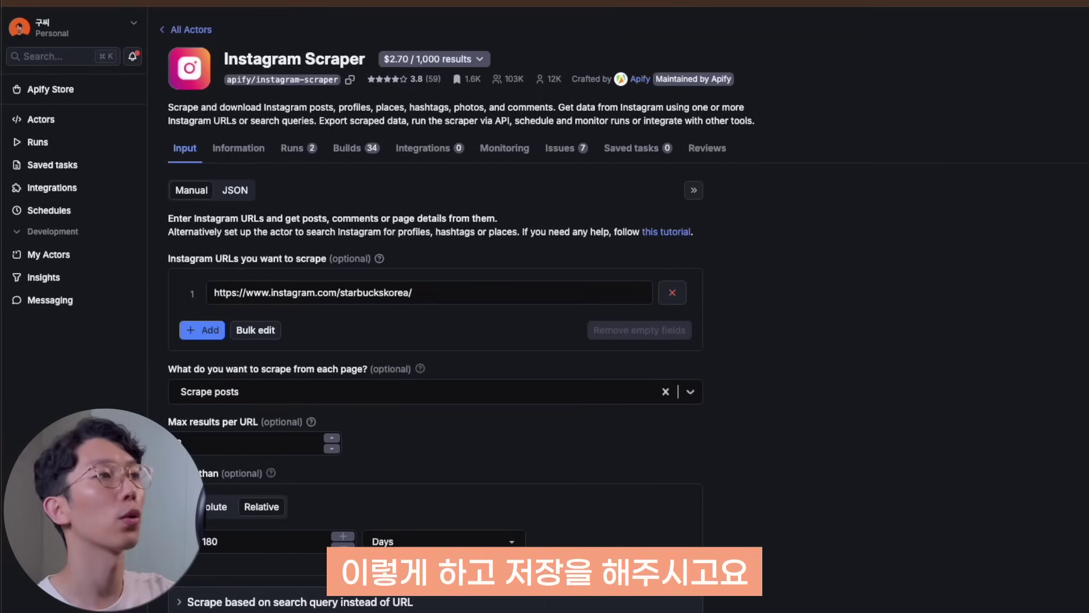
{"action": "scroll", "coordinate": [457, 448], "scroll_direction": "down", "scroll_amount": 5}
{"action": "left_click", "coordinate": [283, 423]}
{"action": "scroll", "coordinate": [54, 126], "scroll_direction": "up", "scroll_amount": 5}
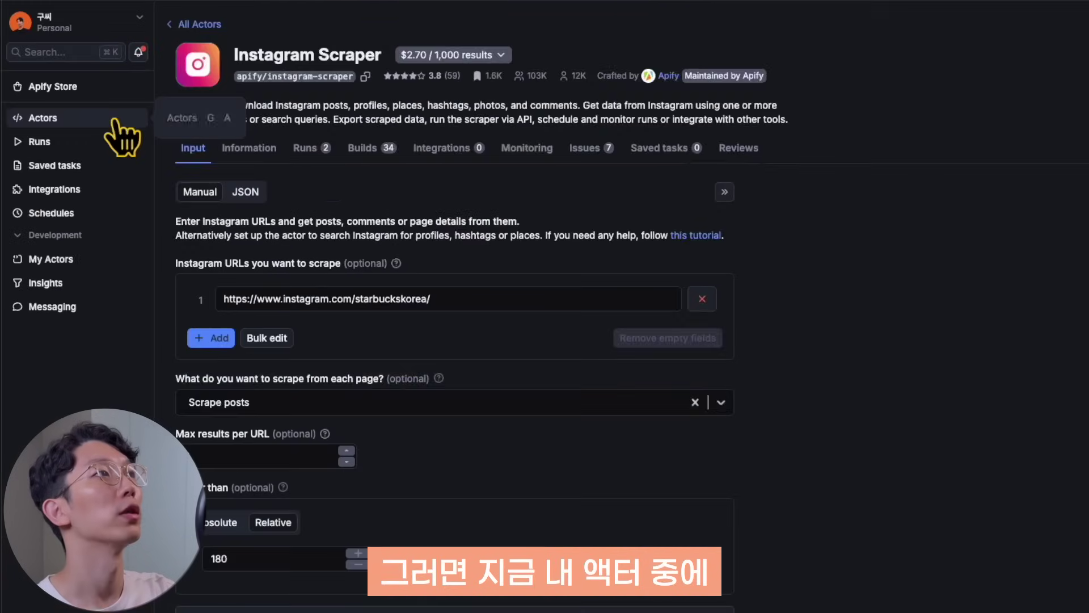
{"action": "left_click", "coordinate": [46, 117]}
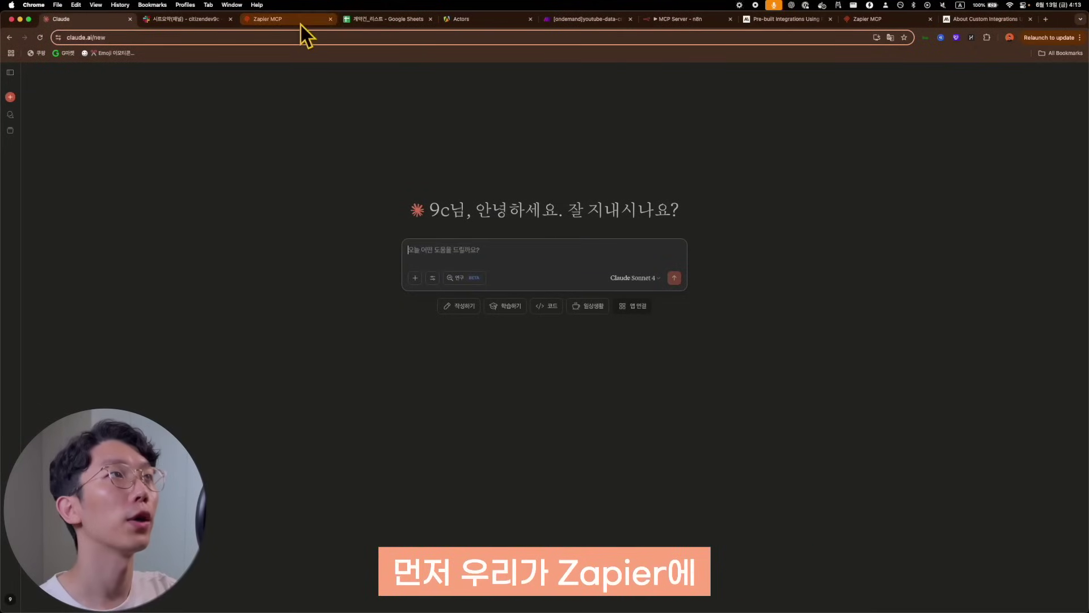
- Search Claude's Zapier tools for "api", reload the Claude page and check the tool list for Apify tools again
{"action": "left_click", "coordinate": [435, 278]}
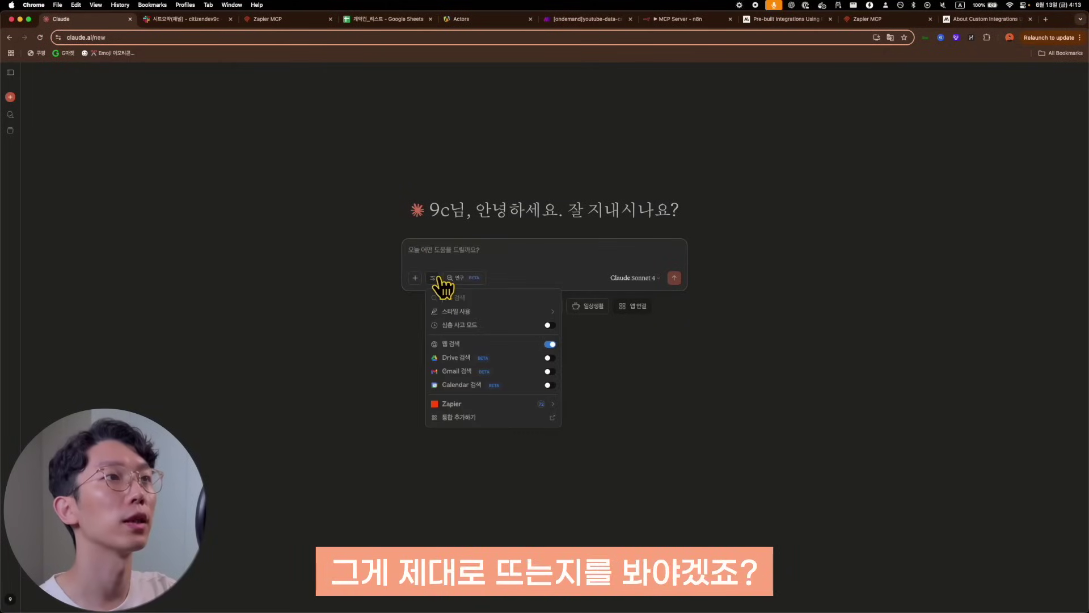
{"action": "left_click", "coordinate": [542, 400]}
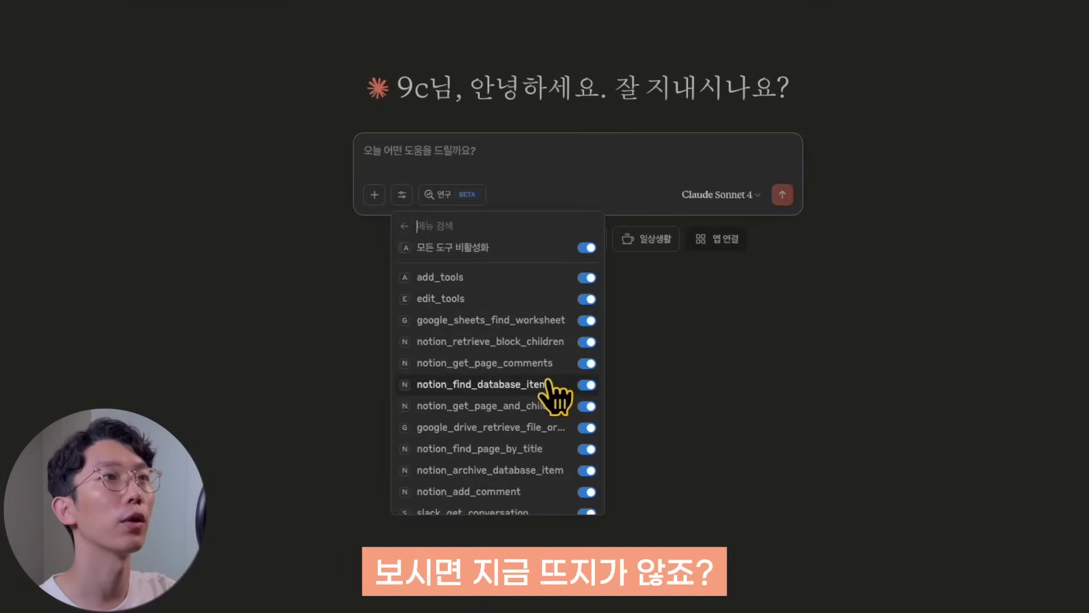
{"action": "type", "text": "api"}
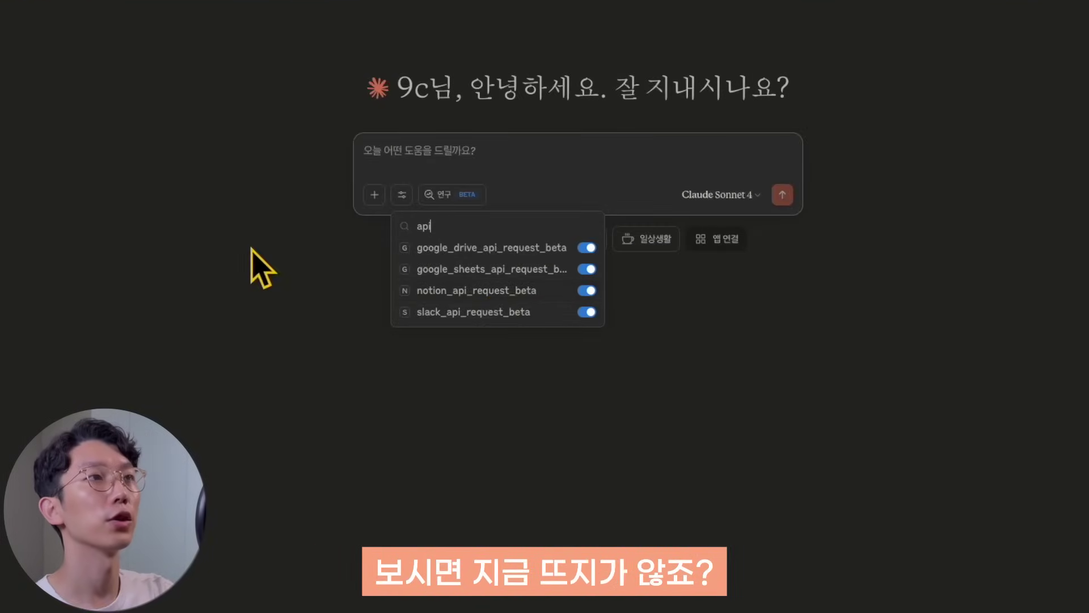
{"action": "left_click", "coordinate": [251, 248]}
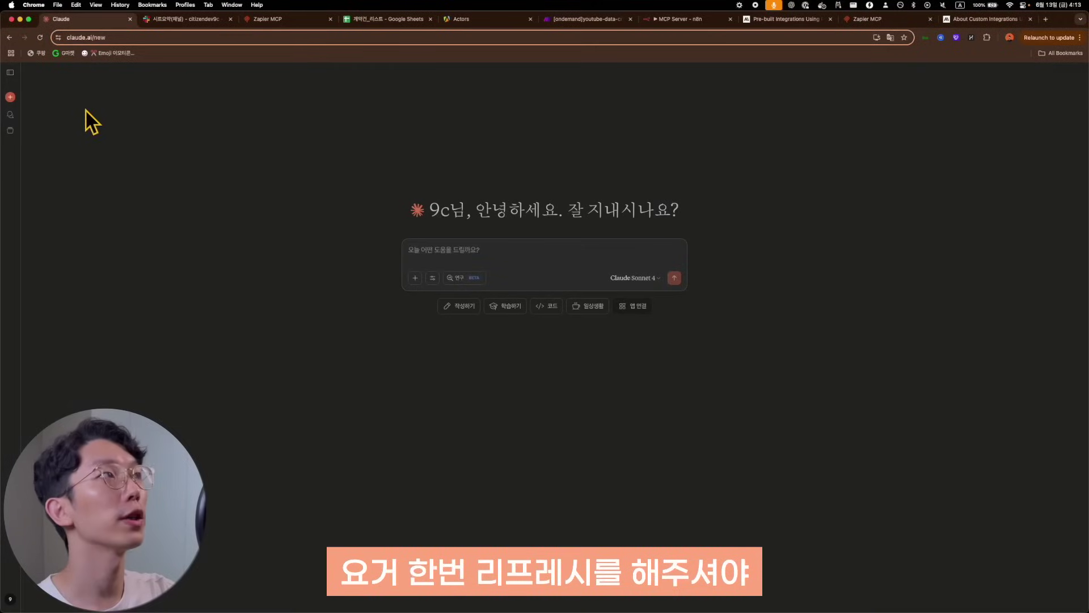
{"action": "left_click", "coordinate": [40, 38]}
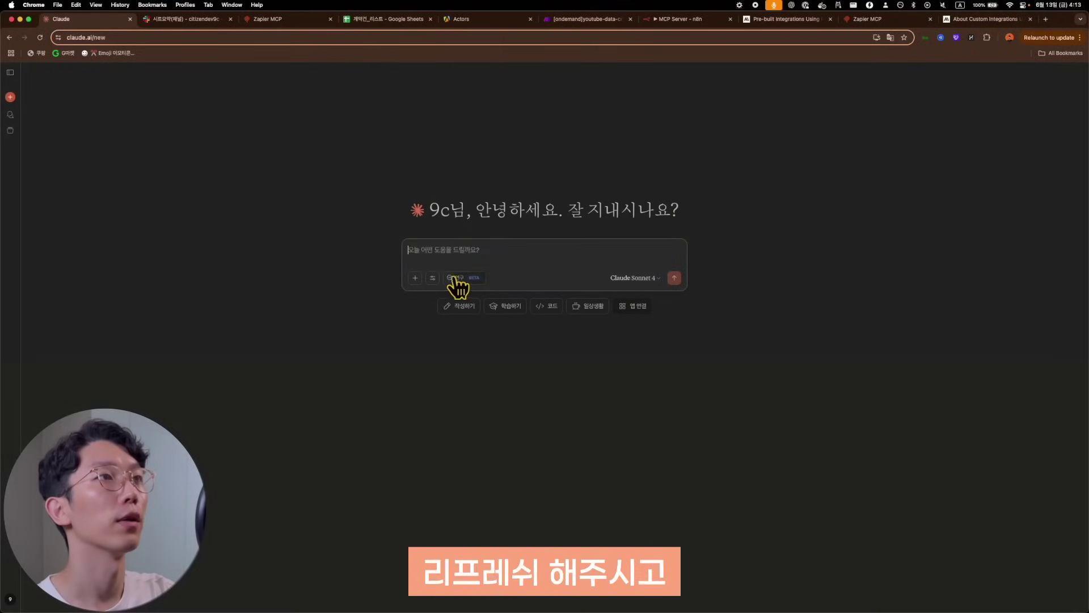
{"action": "left_click", "coordinate": [432, 277]}
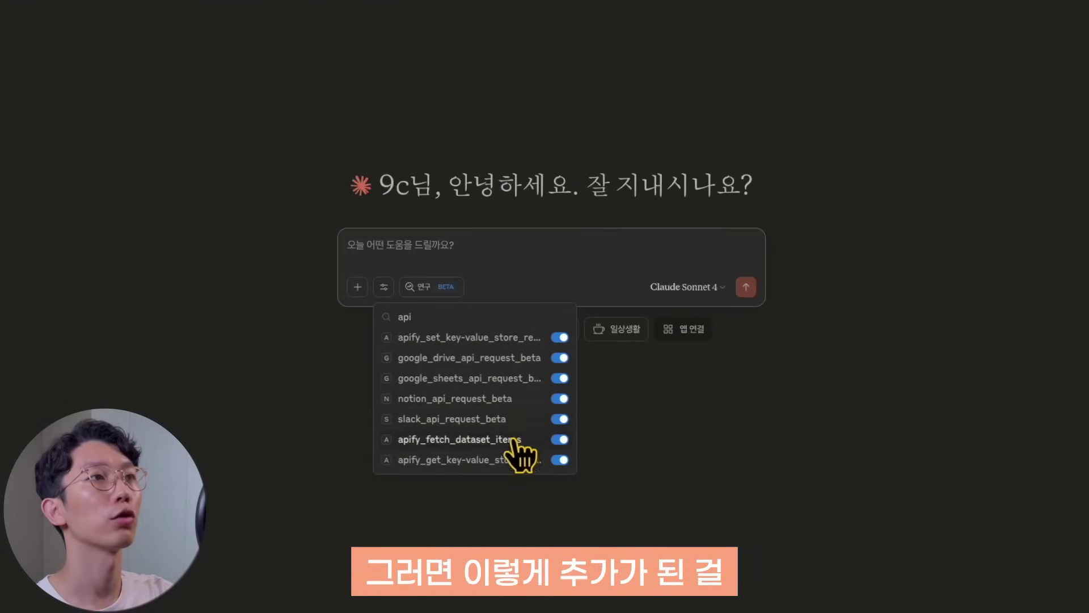
{"action": "left_click", "coordinate": [384, 286]}
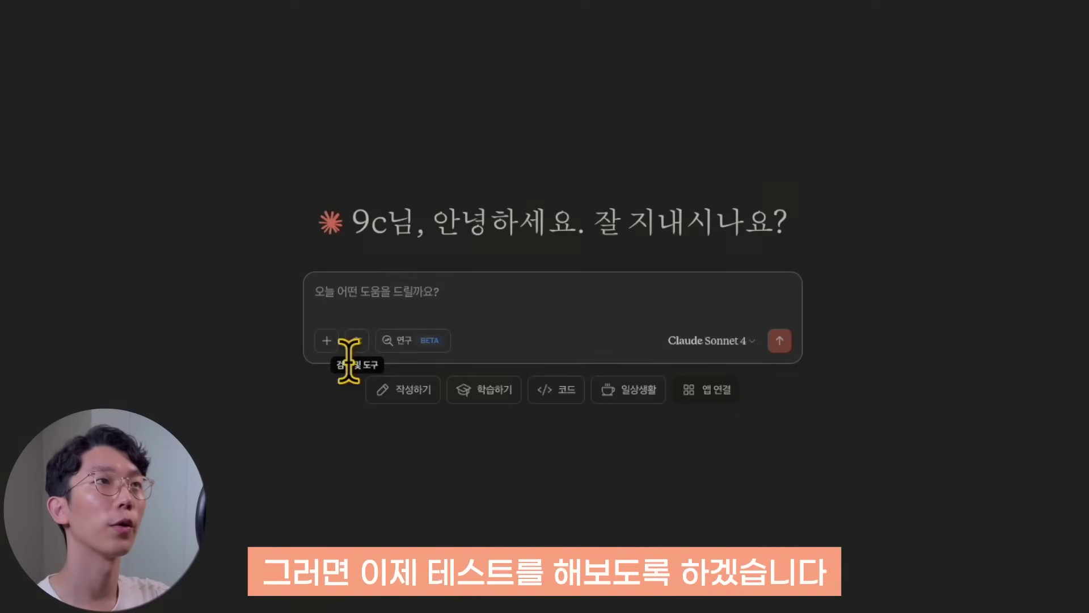
- Send Claude the prompt "APIFY instagram actor를 활용해서 스타벅스 인스타계정의 최신 포스트 1개를 크롤링해줘"
{"action": "left_click", "coordinate": [403, 284]}
{"action": "type", "text": "APIFY instagram actor를 활용해서 스타벅스 인스타계정의 최신 포스트 1개를 크롤링해줘"}
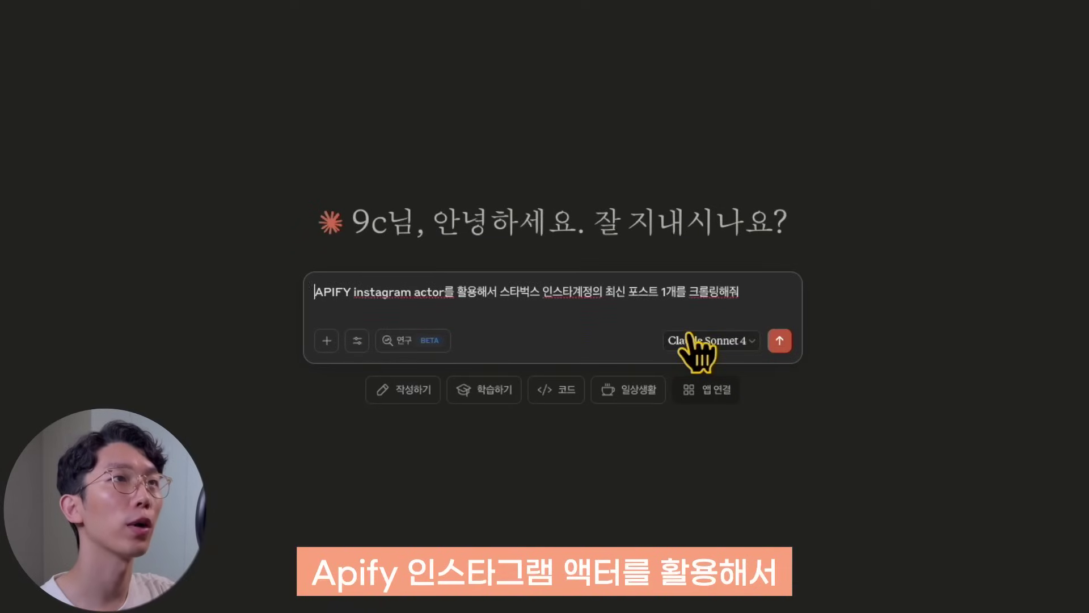
{"action": "left_click", "coordinate": [776, 339]}
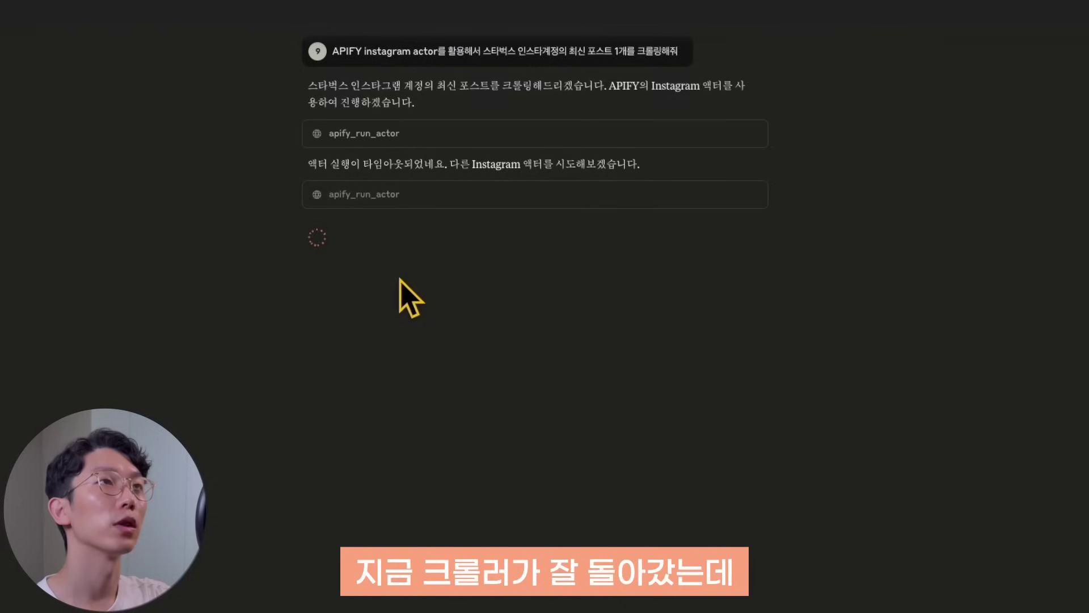
- Examine Claude's actor run progress and compare it with the recent Instagram Scraper runs in the Apify console
{"action": "left_click_drag", "start_coordinate": [334, 165], "coordinate": [647, 170]}
{"action": "left_click", "coordinate": [462, 166]}
{"action": "left_click", "coordinate": [647, 165]}
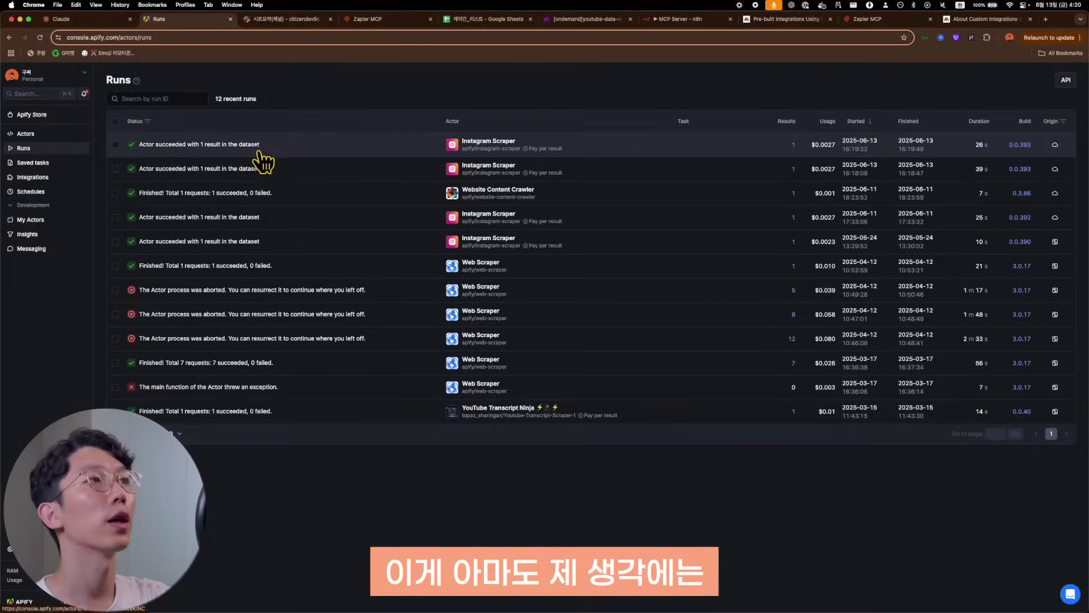
{"action": "left_click", "coordinate": [91, 21]}
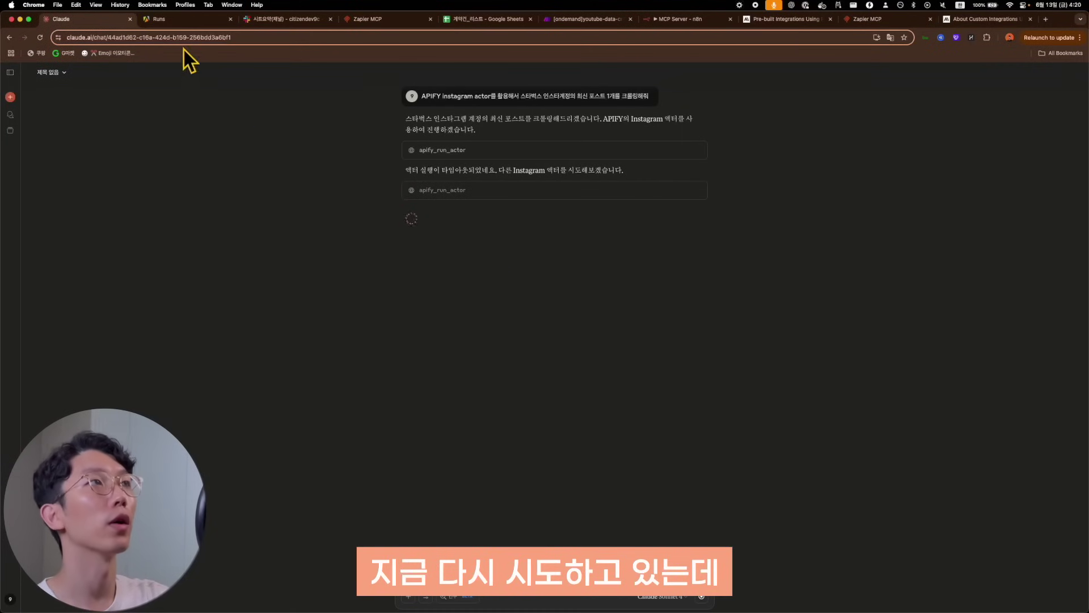
{"action": "left_click", "coordinate": [181, 21]}
{"action": "left_click", "coordinate": [90, 20]}
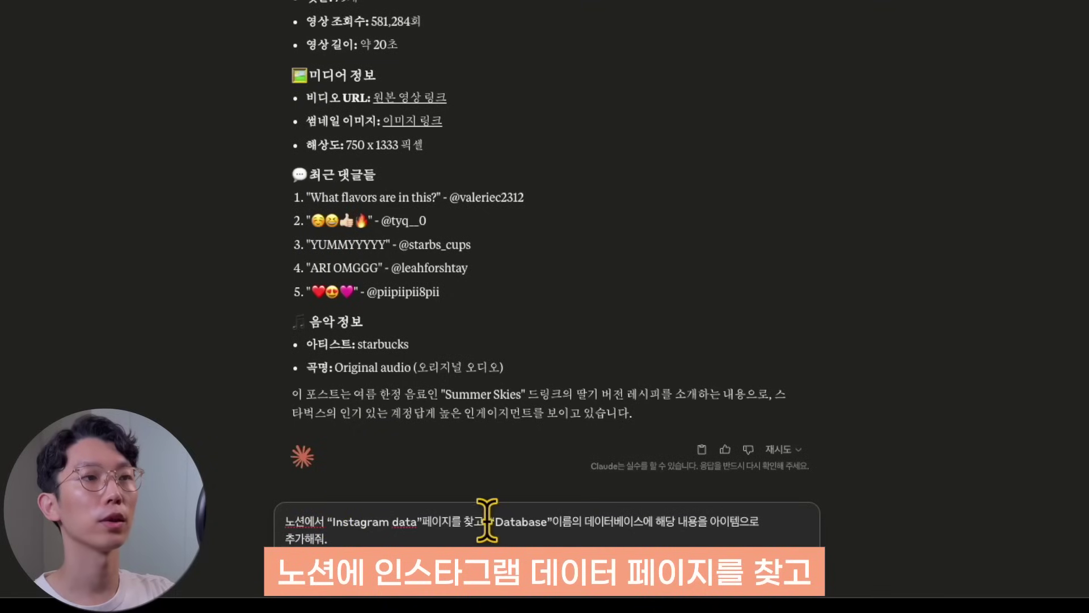
- Send the prompt "노션에서 “Instagram data”페이지를 찾고, “Database”이름의 데이터베이스에 해당 내용을 아이템으로 추가해줘." and always allow notion_create_database_item
{"action": "left_click_drag", "start_coordinate": [490, 520], "coordinate": [531, 531]}
{"action": "left_click", "coordinate": [536, 530]}
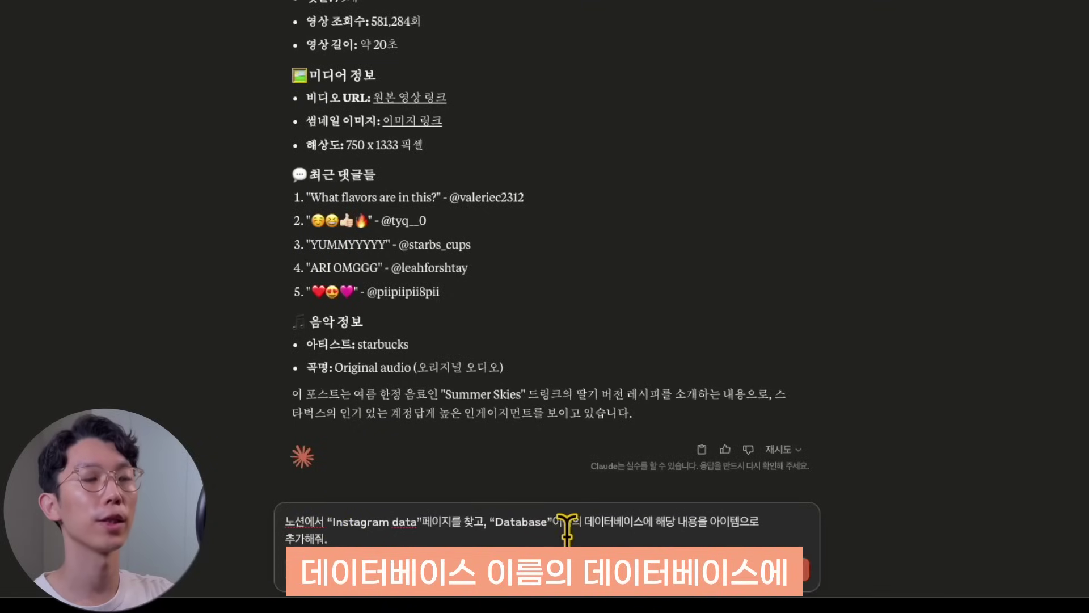
{"action": "key", "text": "Return"}
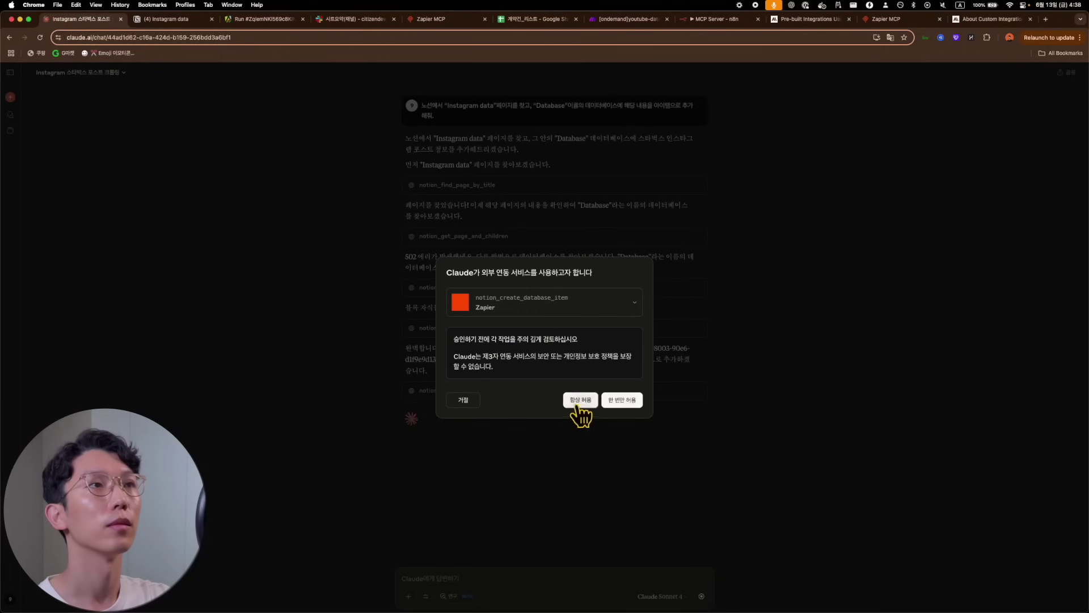
{"action": "left_click", "coordinate": [578, 404]}
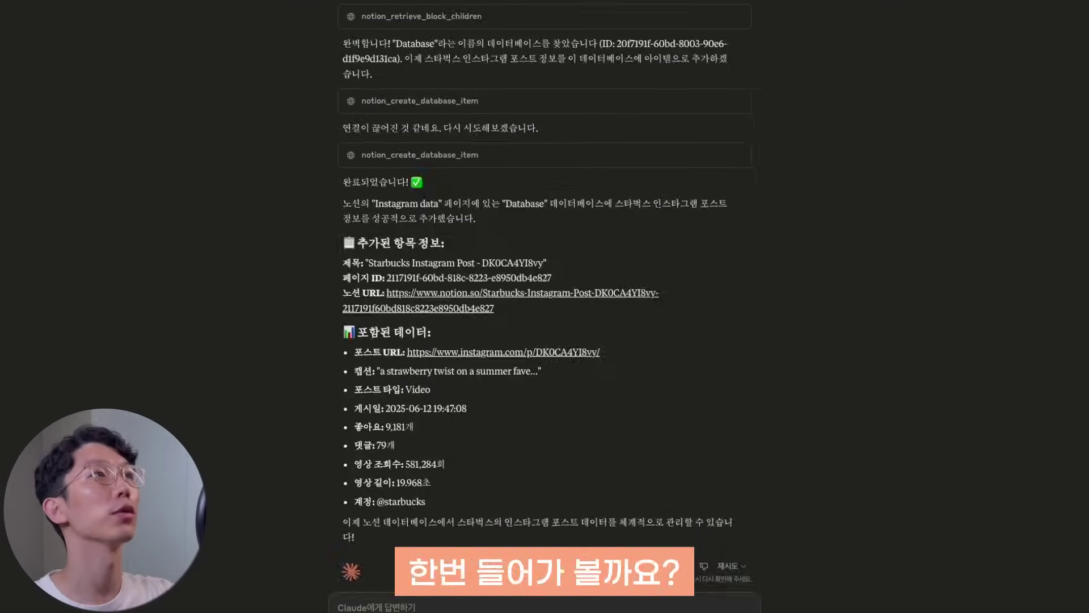
- Open the Starbucks Instagram Post item in the Database on Notion's Instagram data page, read it and close it
{"action": "left_click", "coordinate": [164, 23]}
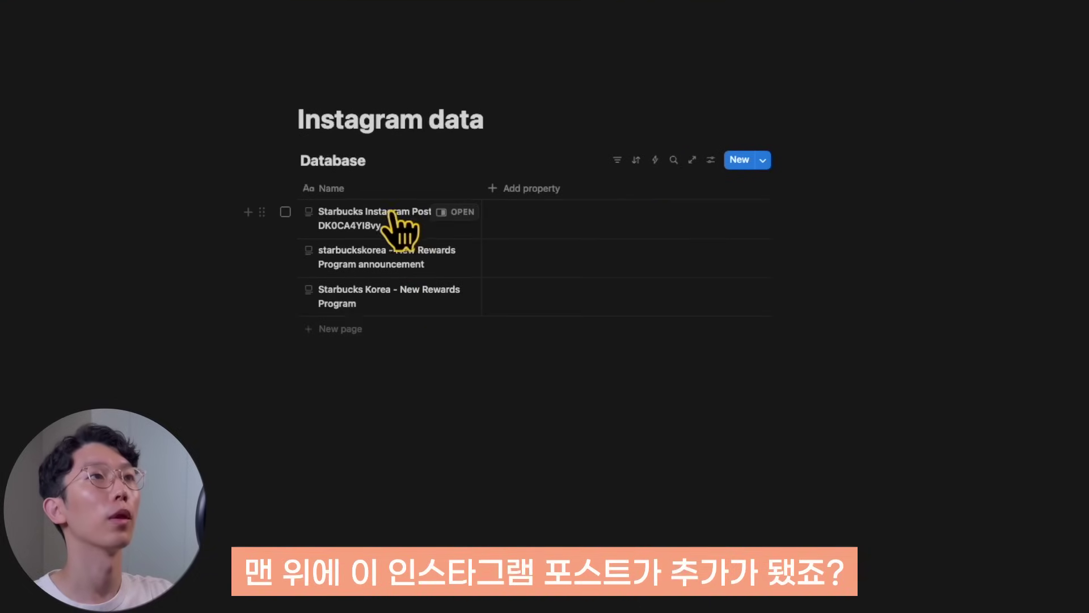
{"action": "left_click", "coordinate": [453, 212]}
{"action": "left_click_drag", "start_coordinate": [358, 384], "coordinate": [236, 219]}
{"action": "left_click", "coordinate": [215, 217]}
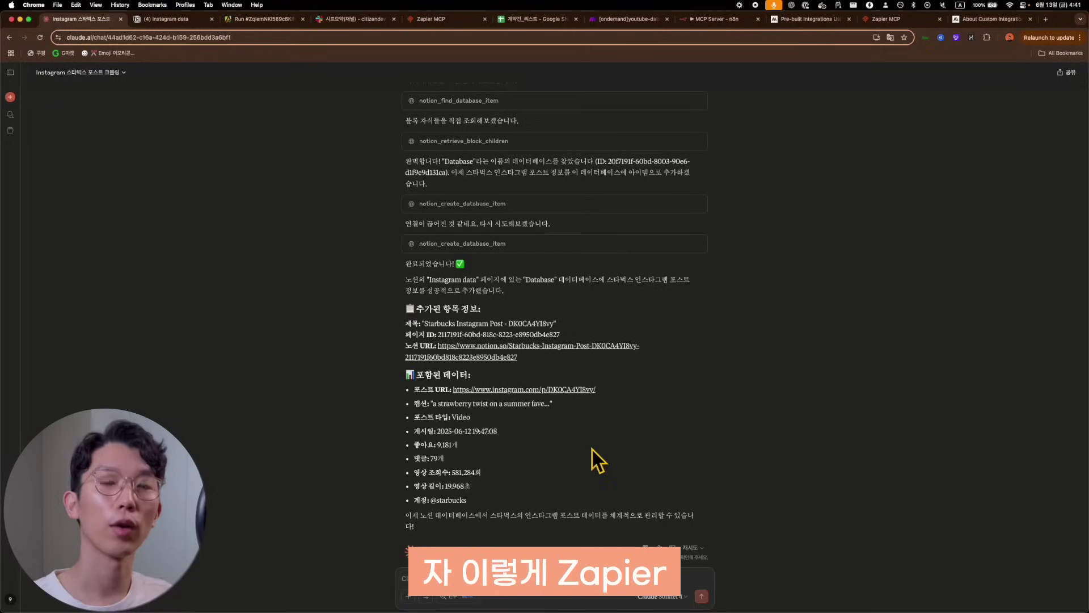
- View the Zapier entry among Claude's tools, and check the Usage information on the Zapier MCP page
{"action": "left_click", "coordinate": [425, 595]}
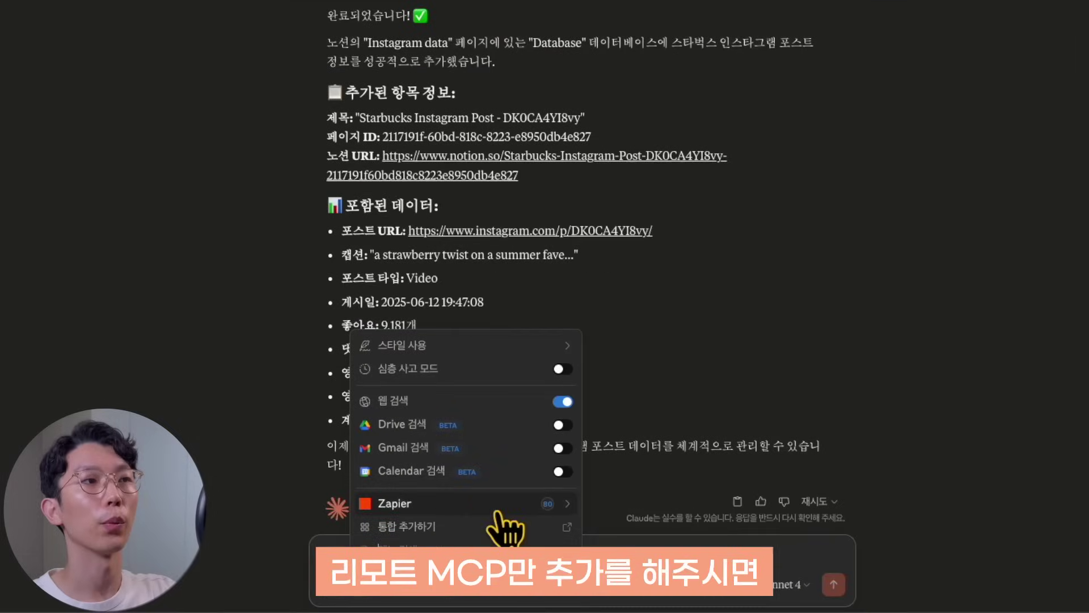
{"action": "left_click", "coordinate": [914, 491]}
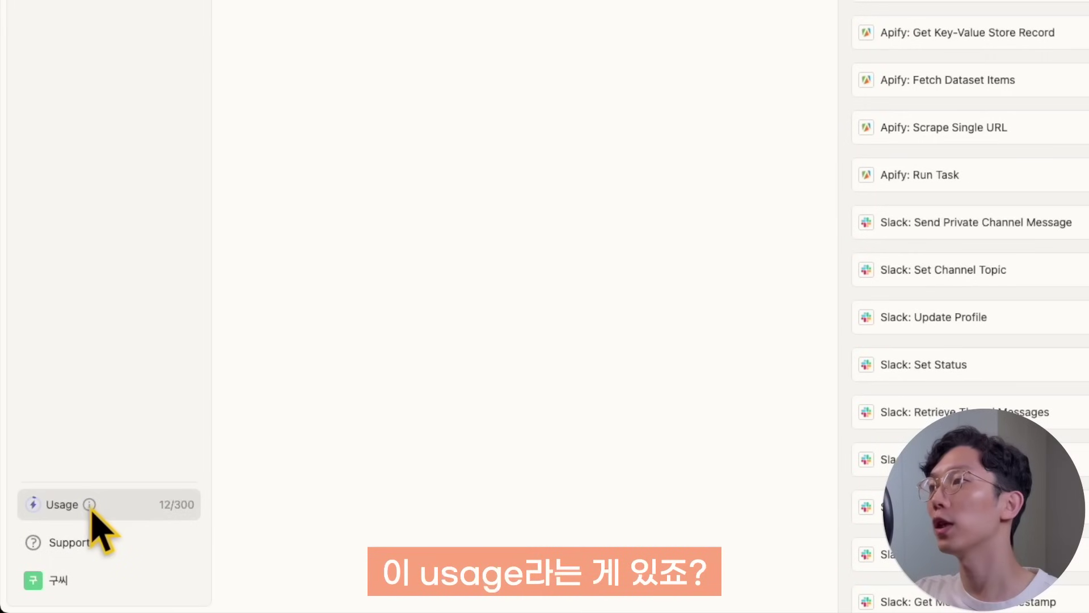
{"action": "mouse_move", "coordinate": [90, 505]}
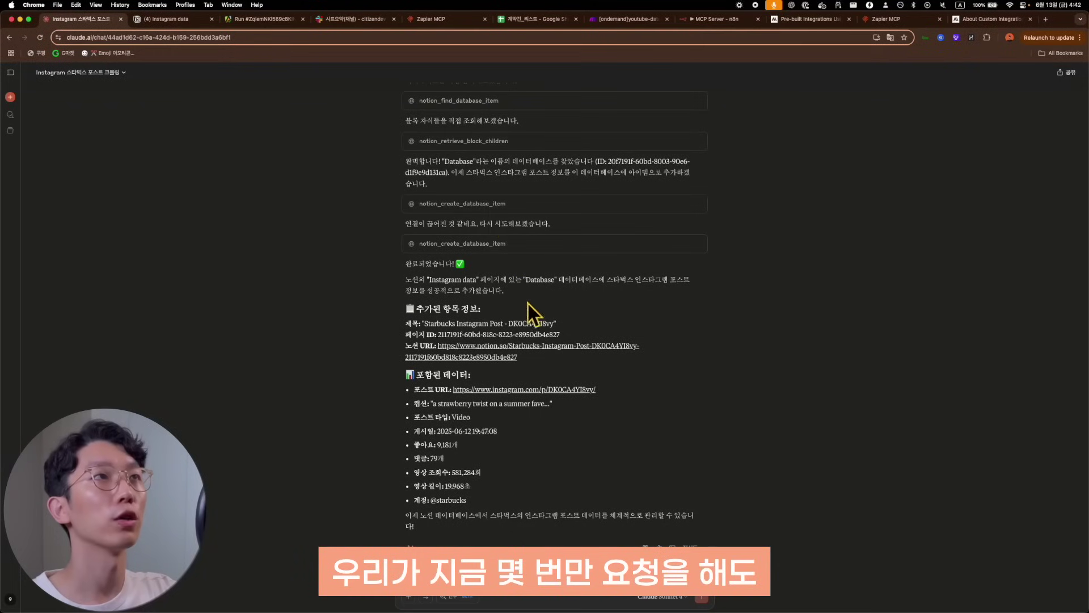
- Review the finished Notion response in the Claude chat and the tool list of the Claude MCP Server in Zapier MCP
{"action": "scroll", "coordinate": [468, 258], "scroll_direction": "up", "scroll_amount": 3}
{"action": "scroll", "coordinate": [473, 261], "scroll_direction": "down", "scroll_amount": 3}
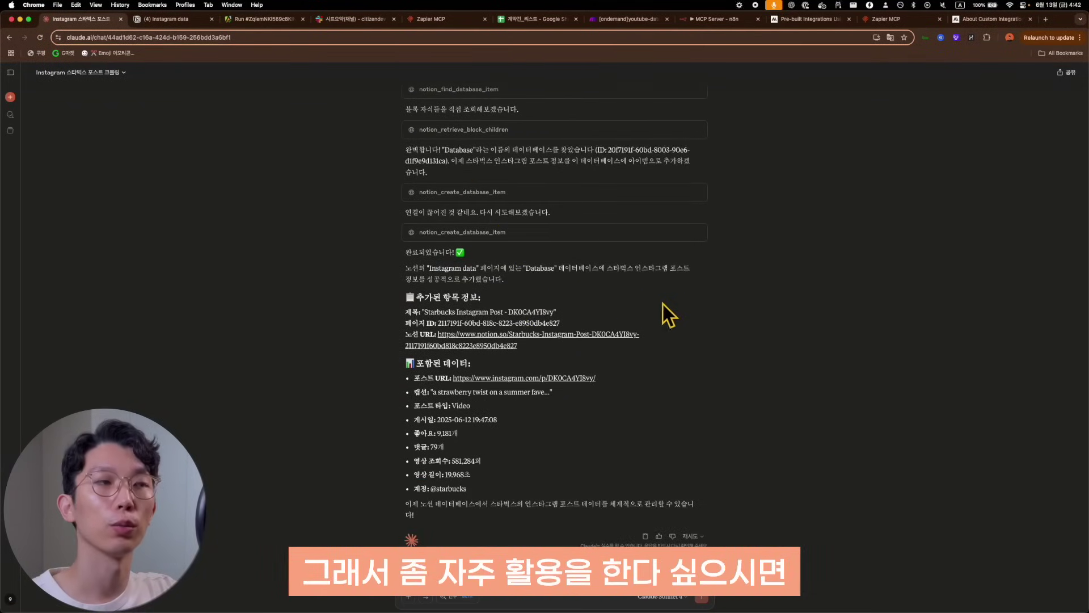
{"action": "left_click", "coordinate": [438, 22]}
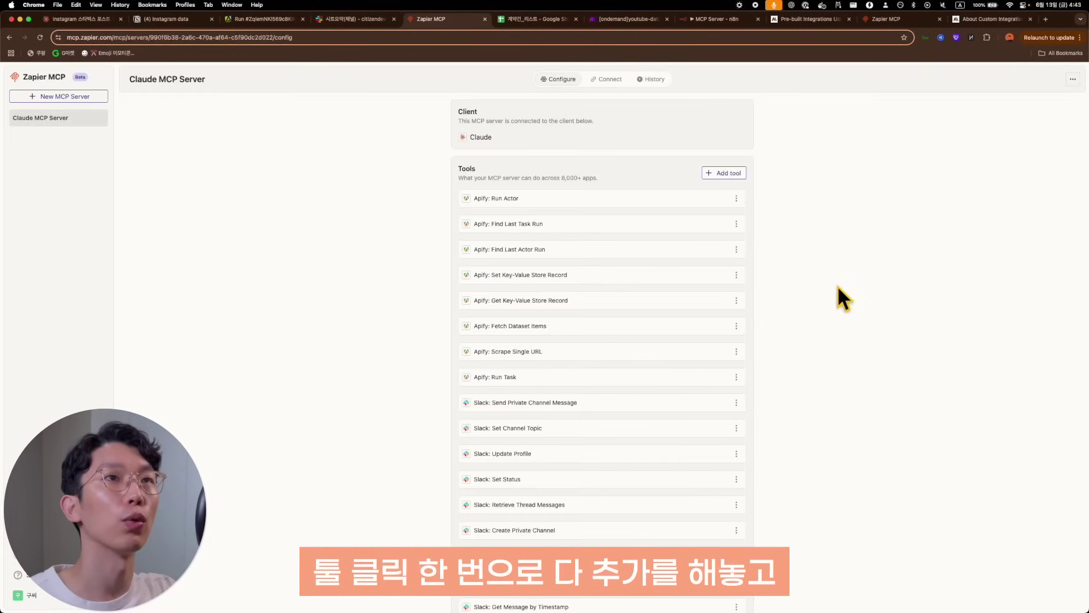
{"action": "left_click", "coordinate": [82, 20]}
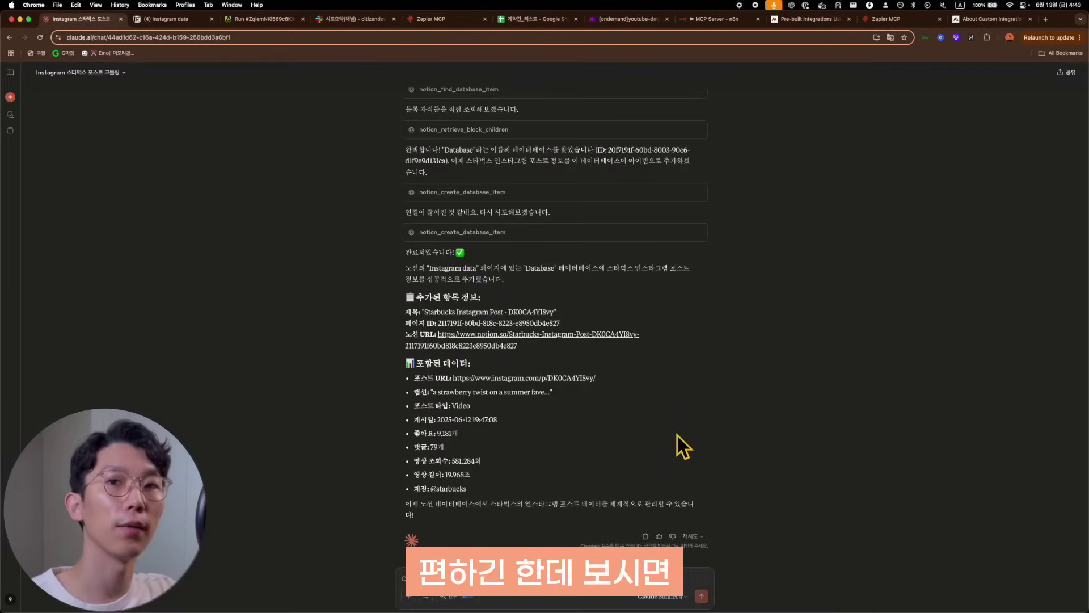
- Examine the Notion prompt in the Claude chat and the sequence of notion tool calls made to fulfil it
{"action": "scroll", "coordinate": [677, 435], "scroll_direction": "up", "scroll_amount": 10}
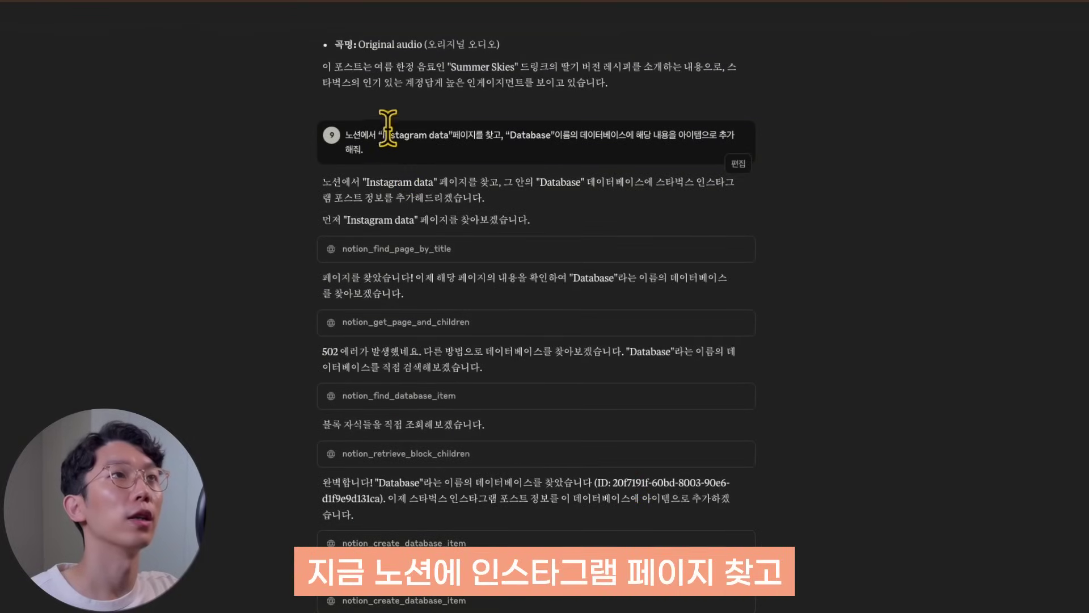
{"action": "left_click_drag", "start_coordinate": [387, 131], "coordinate": [458, 138]}
{"action": "left_click", "coordinate": [494, 145]}
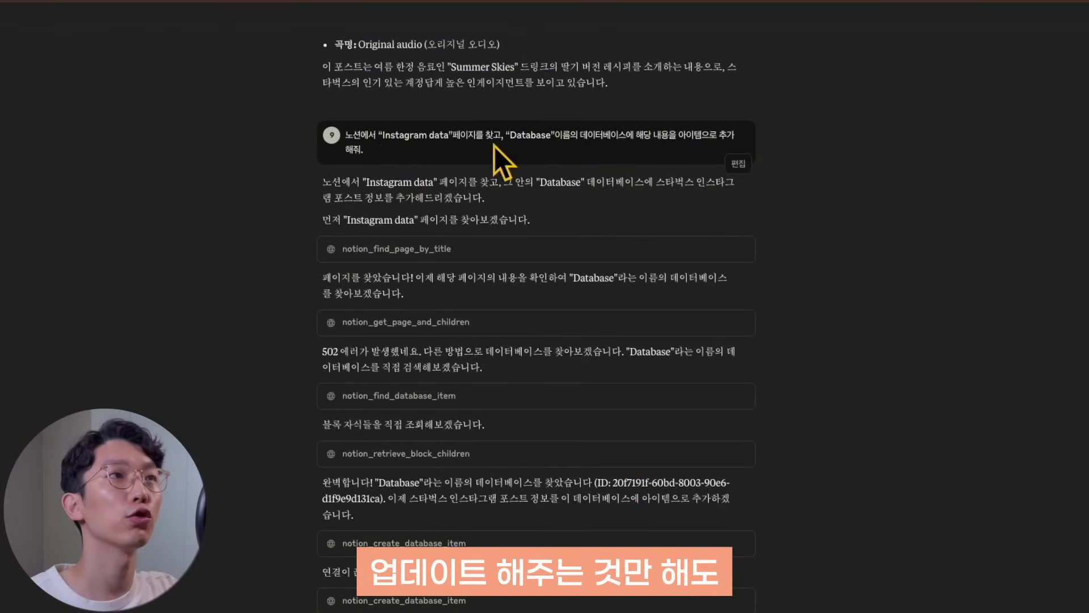
{"action": "scroll", "coordinate": [510, 153], "scroll_direction": "down", "scroll_amount": 1}
{"action": "scroll", "coordinate": [431, 295], "scroll_direction": "down", "scroll_amount": 3}
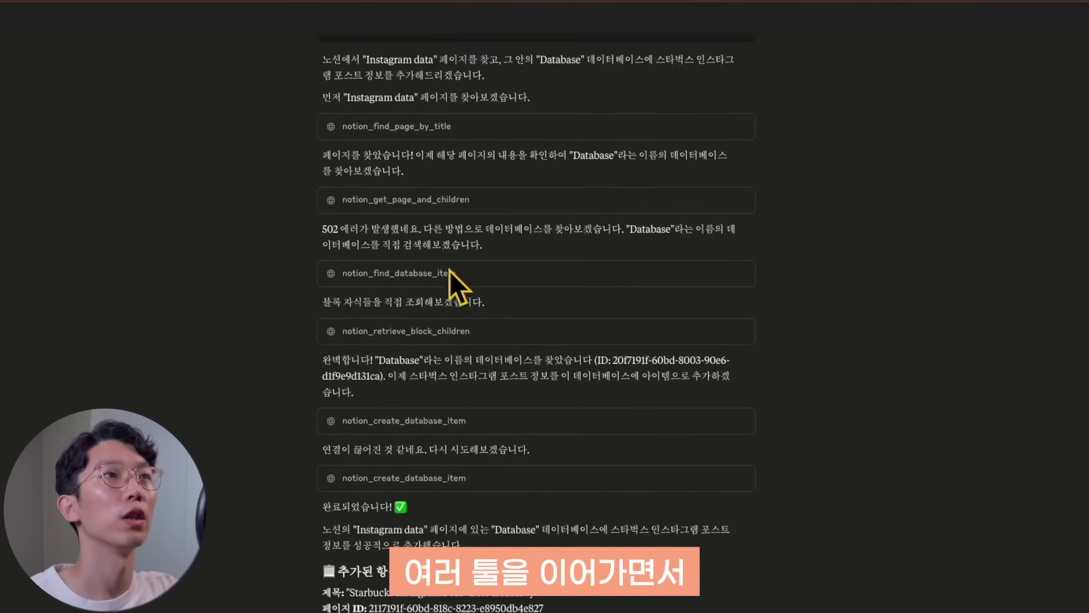
{"action": "scroll", "coordinate": [462, 346], "scroll_direction": "down", "scroll_amount": 2}
{"action": "scroll", "coordinate": [482, 397], "scroll_direction": "down", "scroll_amount": 2}
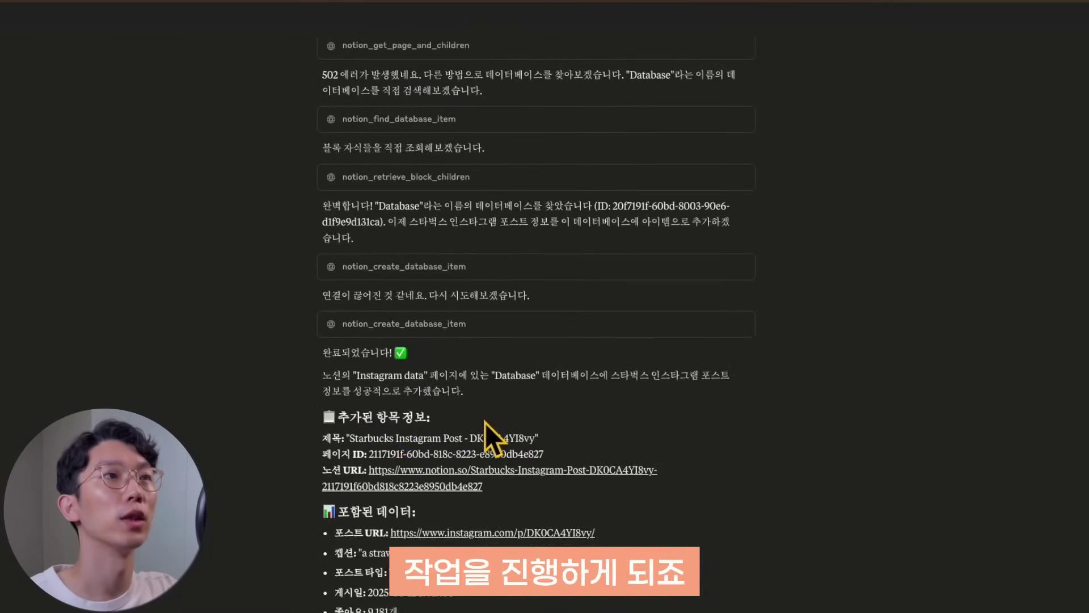
- Examine the Apify Starbucks prompt, its two apify_run_actor calls and the text between them in the Claude chat
{"action": "scroll", "coordinate": [553, 472], "scroll_direction": "up", "scroll_amount": 15}
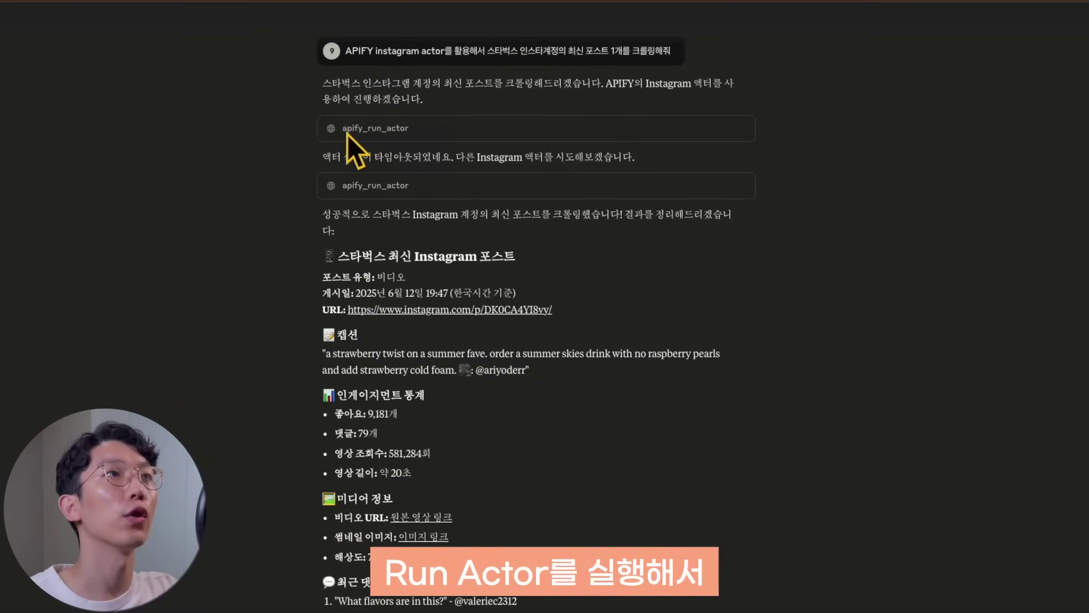
{"action": "scroll", "coordinate": [498, 73], "scroll_direction": "down", "scroll_amount": 4}
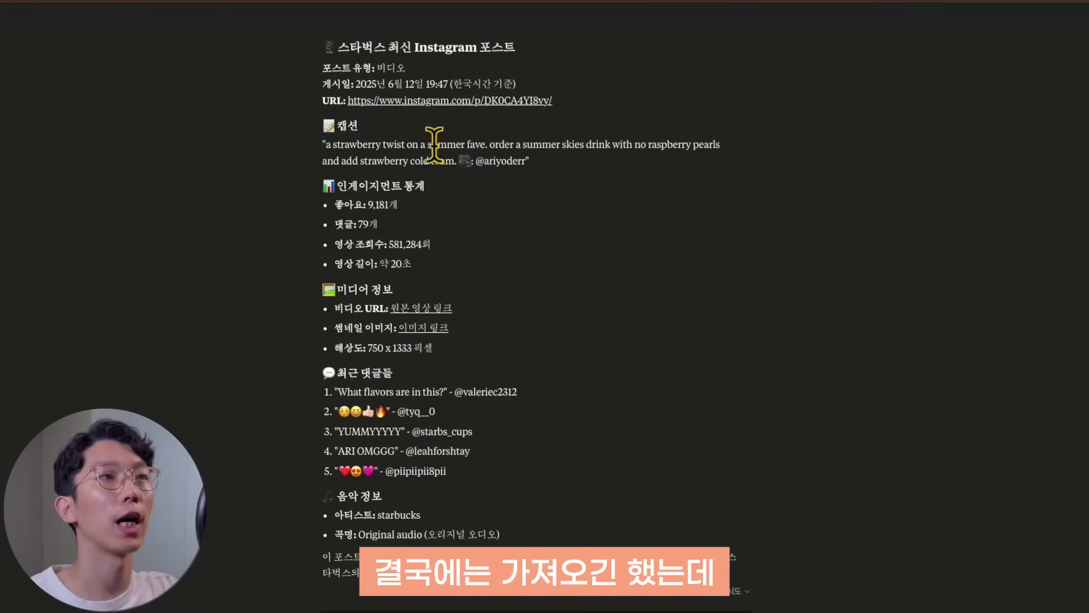
{"action": "scroll", "coordinate": [431, 324], "scroll_direction": "up", "scroll_amount": 4}
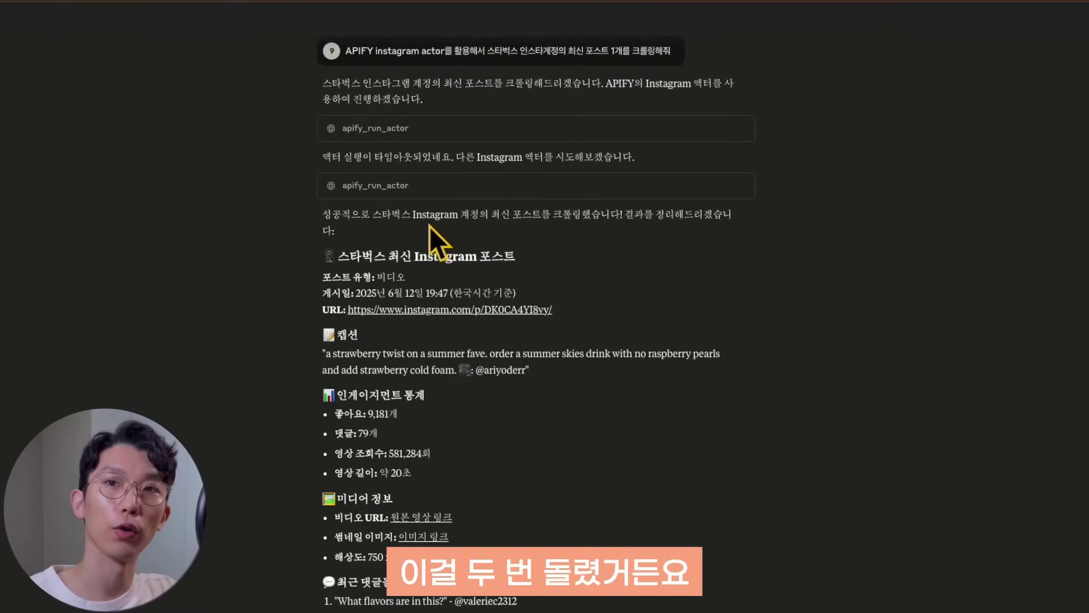
{"action": "left_click_drag", "start_coordinate": [332, 155], "coordinate": [638, 155]}
{"action": "left_click", "coordinate": [433, 155]}
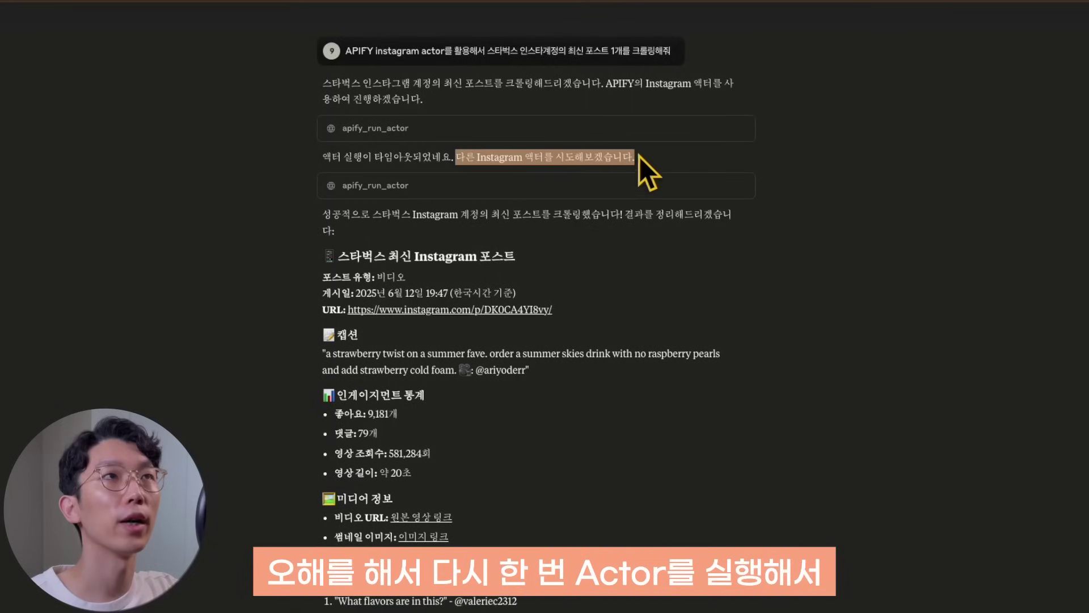
{"action": "left_click", "coordinate": [658, 158]}
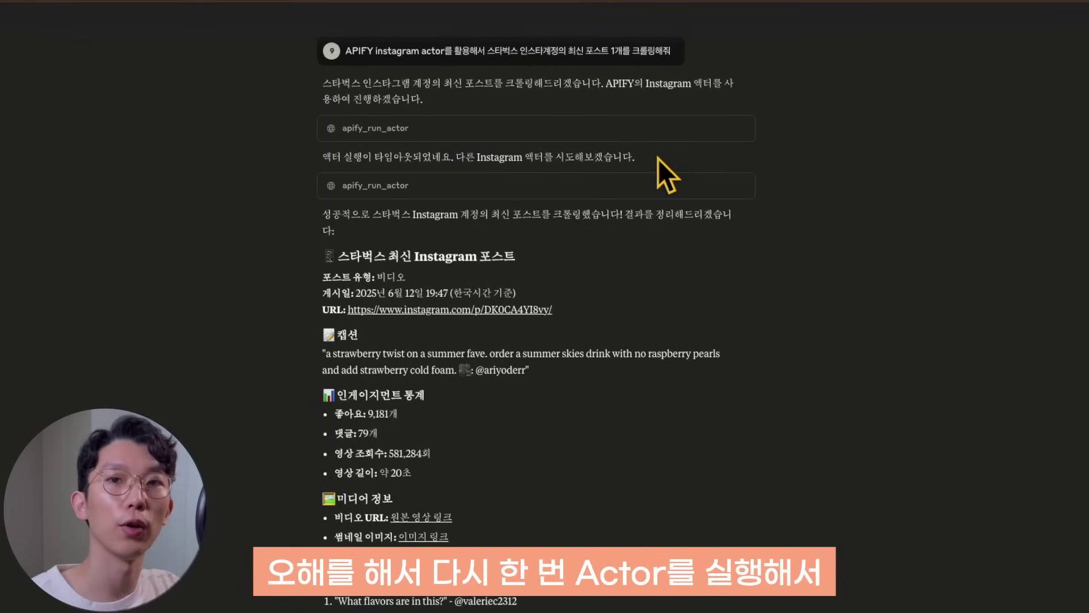
{"action": "left_click_drag", "start_coordinate": [591, 216], "coordinate": [590, 499]}
{"action": "left_click", "coordinate": [627, 539]}
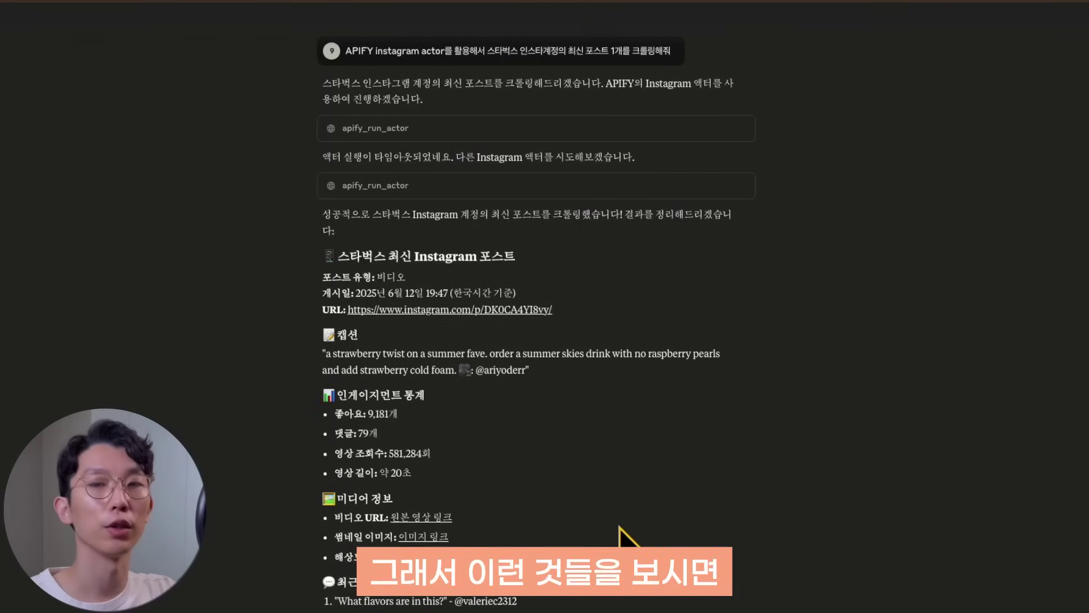
- Read through the rest of the Claude chat to its last response, and check the Zapier MCP server's tool list
{"action": "scroll", "coordinate": [620, 527], "scroll_direction": "down", "scroll_amount": 1}
{"action": "scroll", "coordinate": [620, 526], "scroll_direction": "down", "scroll_amount": 4}
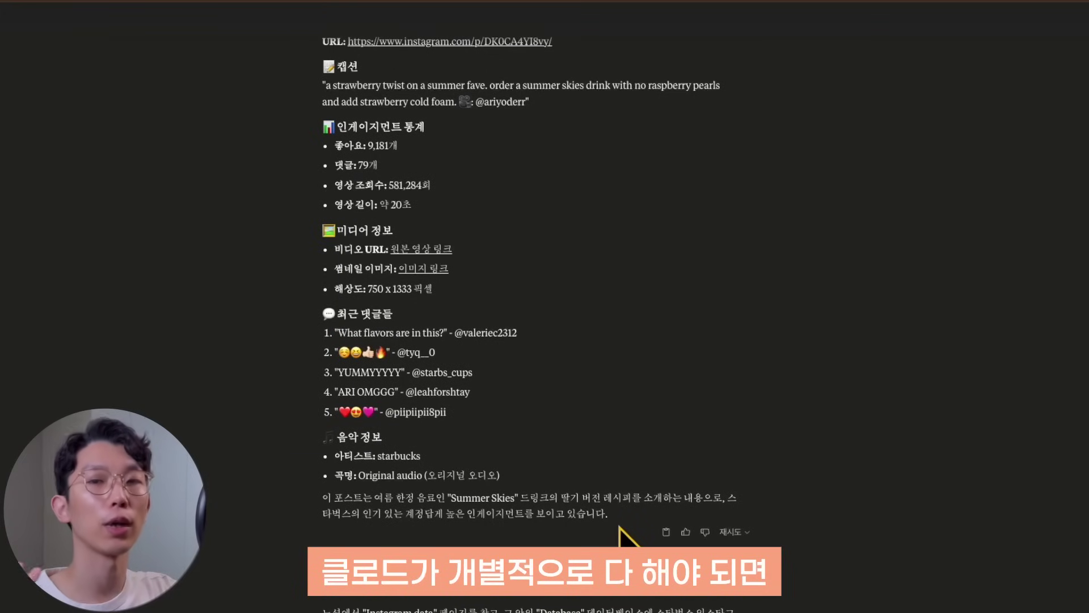
{"action": "scroll", "coordinate": [627, 530], "scroll_direction": "down", "scroll_amount": 2}
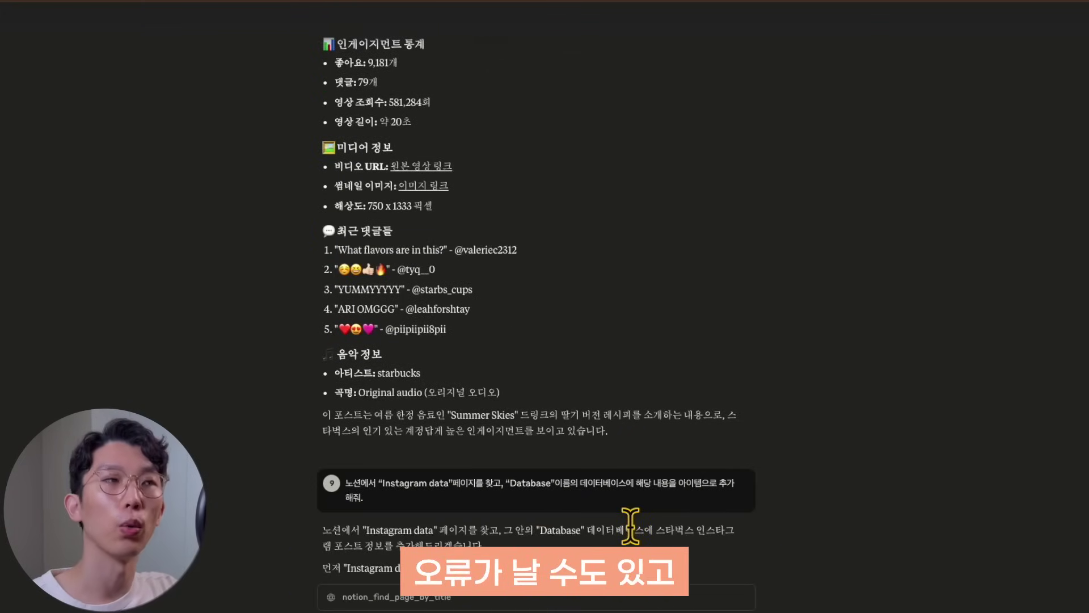
{"action": "scroll", "coordinate": [630, 526], "scroll_direction": "down", "scroll_amount": 4}
{"action": "scroll", "coordinate": [641, 600], "scroll_direction": "down", "scroll_amount": 2}
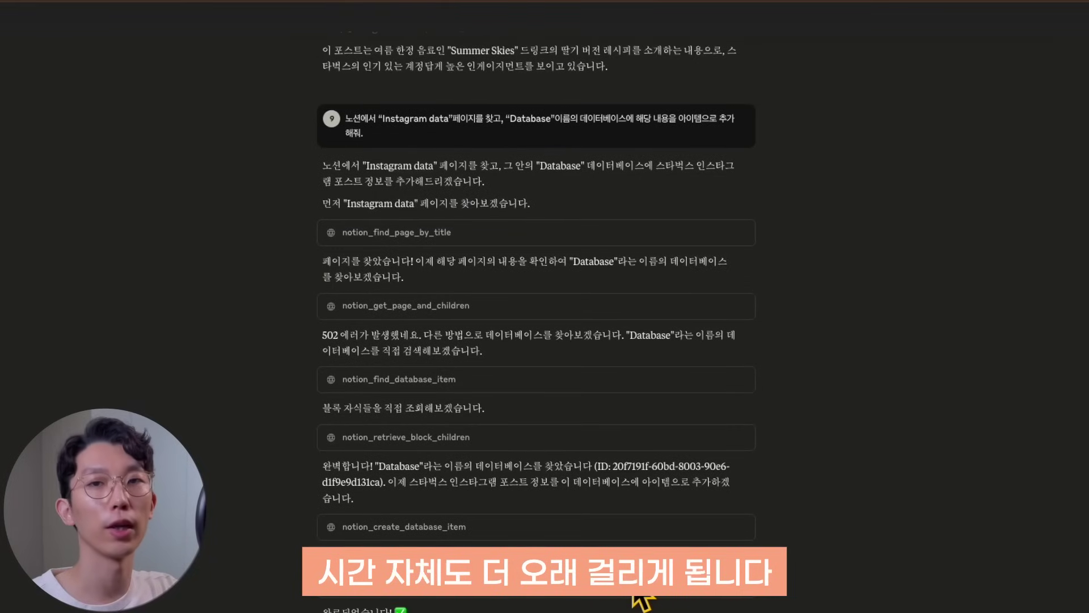
{"action": "scroll", "coordinate": [634, 594], "scroll_direction": "down", "scroll_amount": 4}
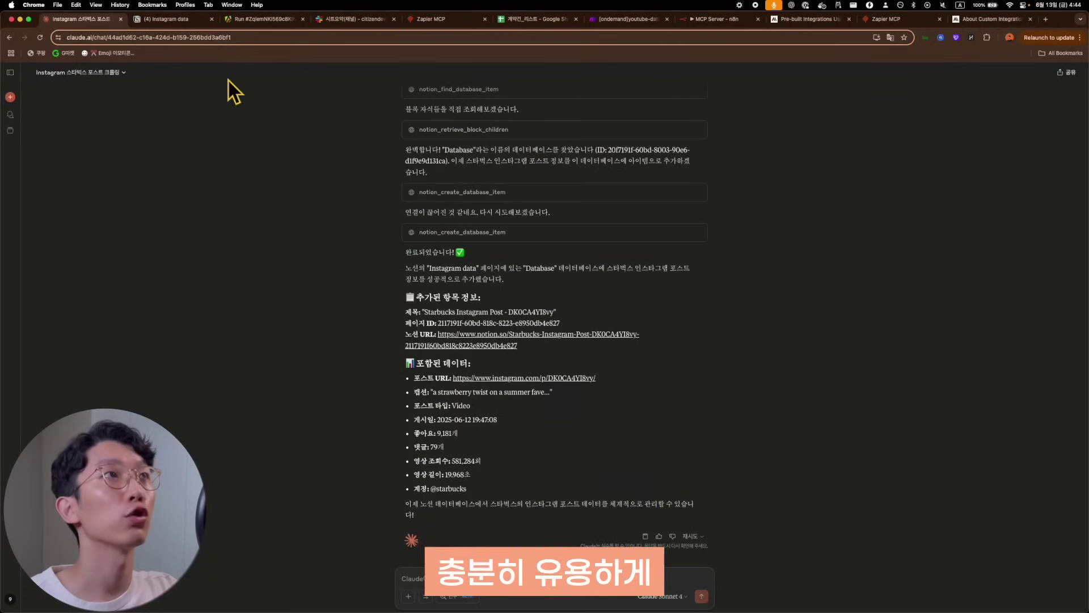
{"action": "left_click", "coordinate": [433, 21]}
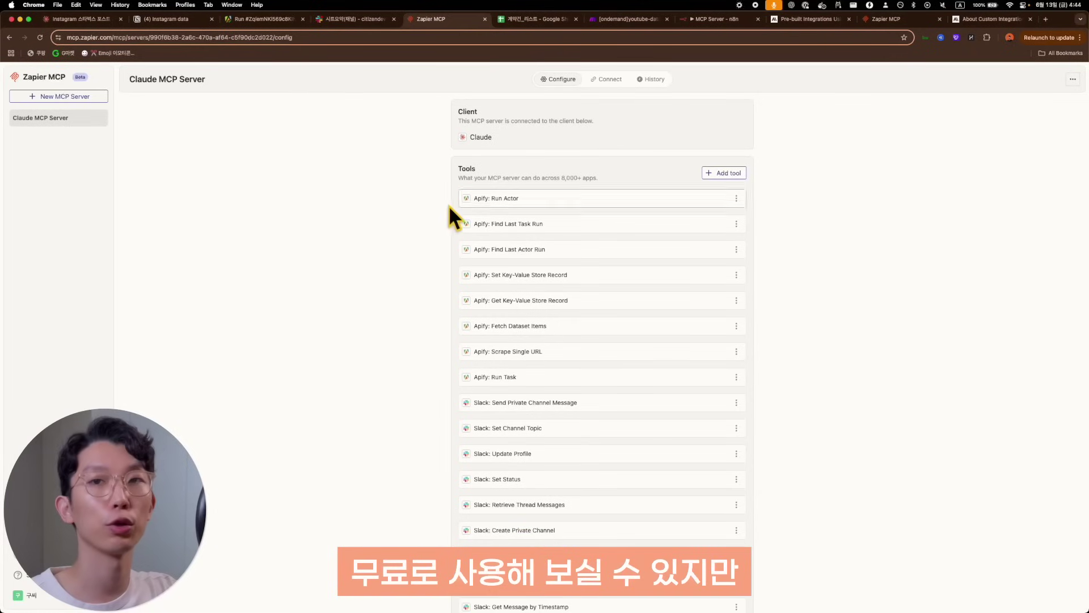
{"action": "left_click", "coordinate": [82, 19]}
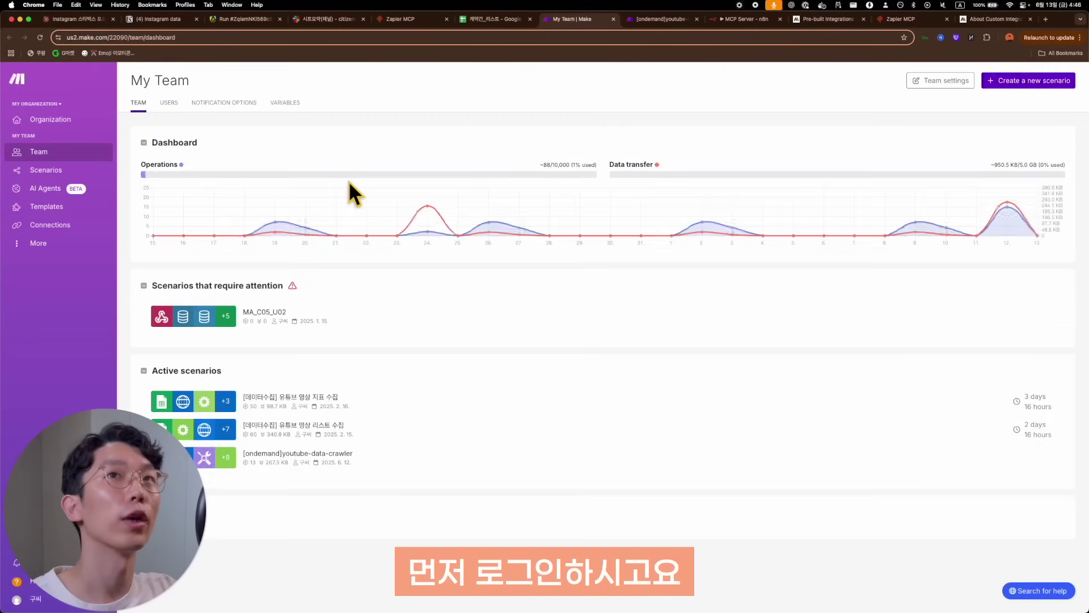
- Add a token of type MCP Token labelled "Claude MCP Token" under API / MCP access in the Make profile
{"action": "left_click", "coordinate": [86, 604]}
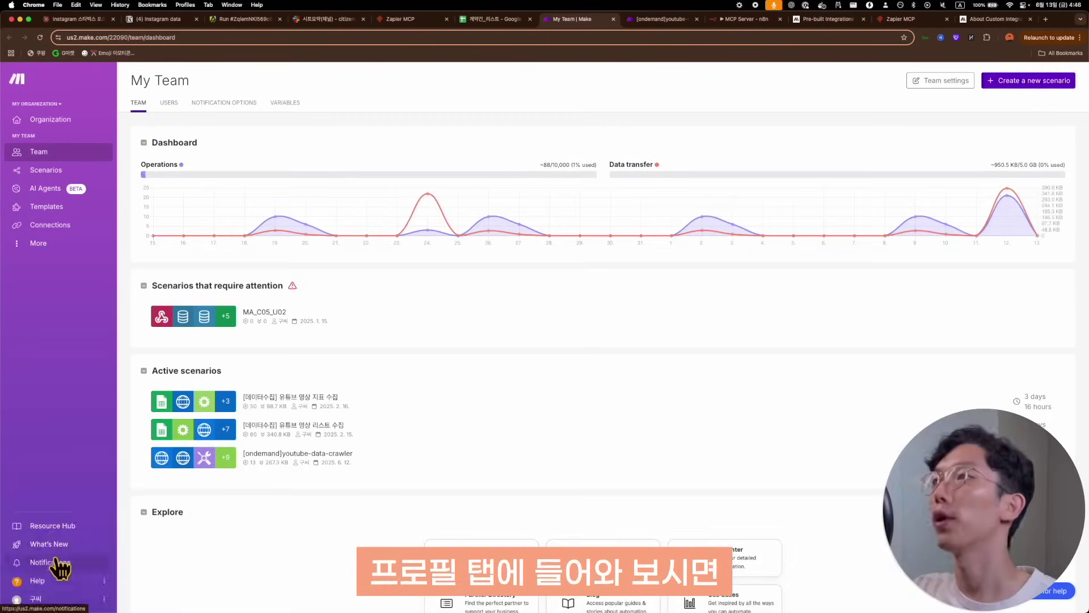
{"action": "left_click", "coordinate": [57, 559]}
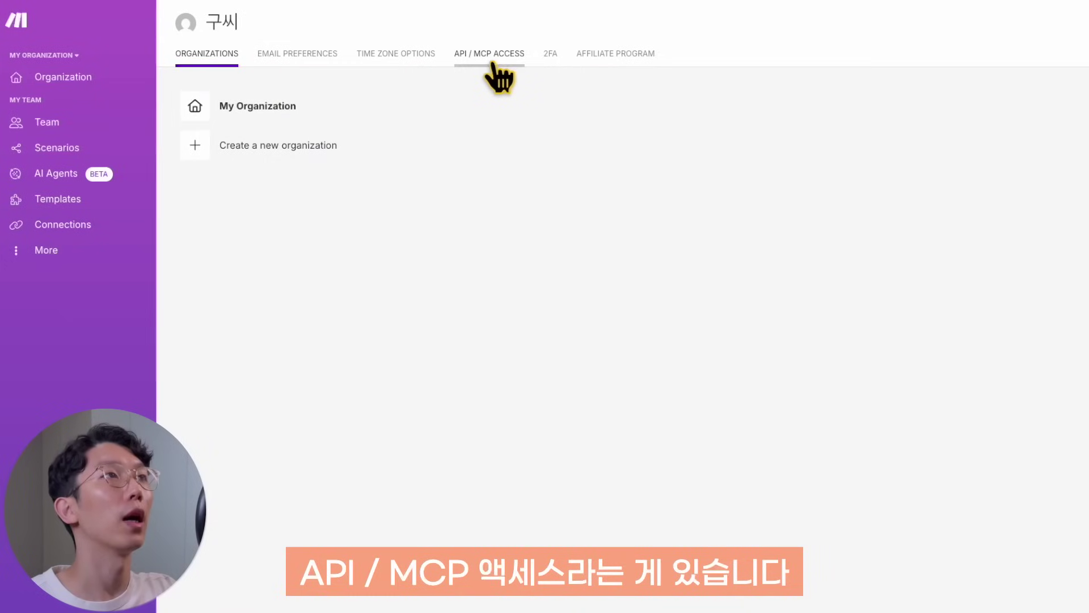
{"action": "left_click", "coordinate": [491, 61]}
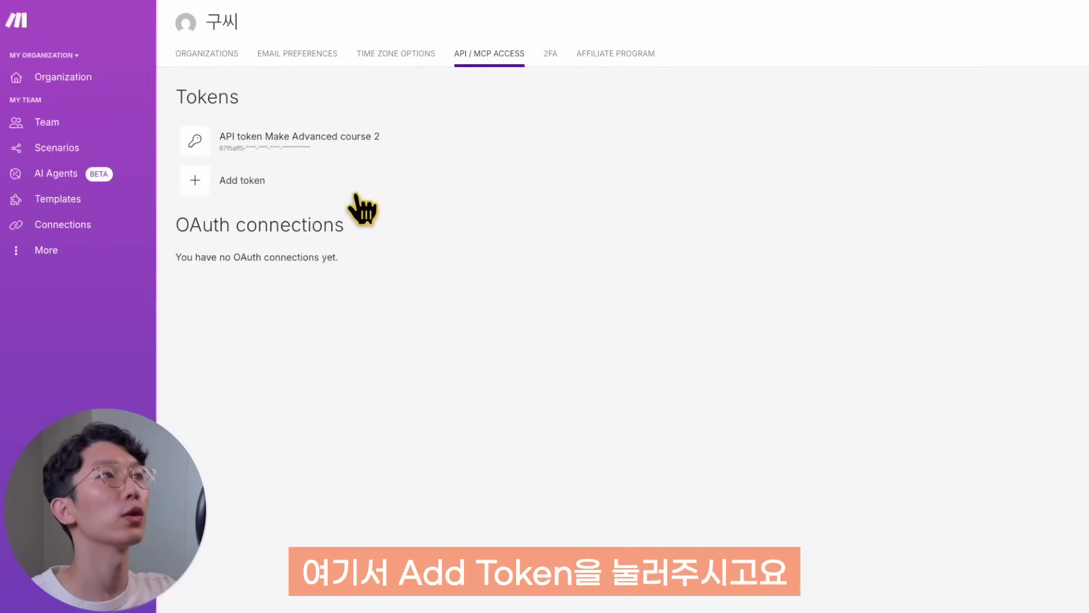
{"action": "left_click", "coordinate": [356, 196]}
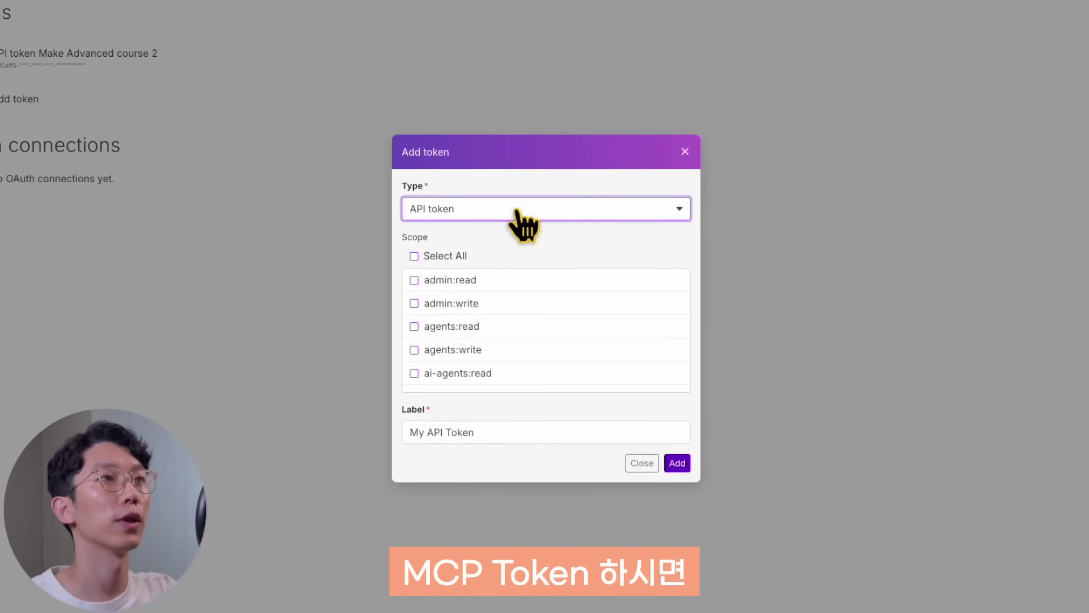
{"action": "left_click", "coordinate": [519, 213]}
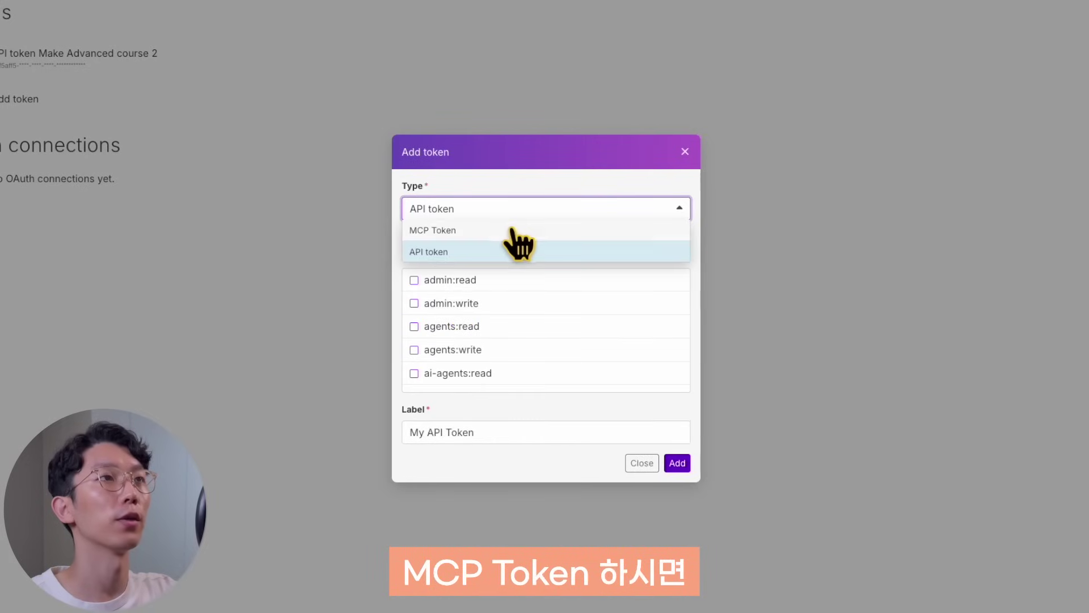
{"action": "left_click", "coordinate": [517, 228]}
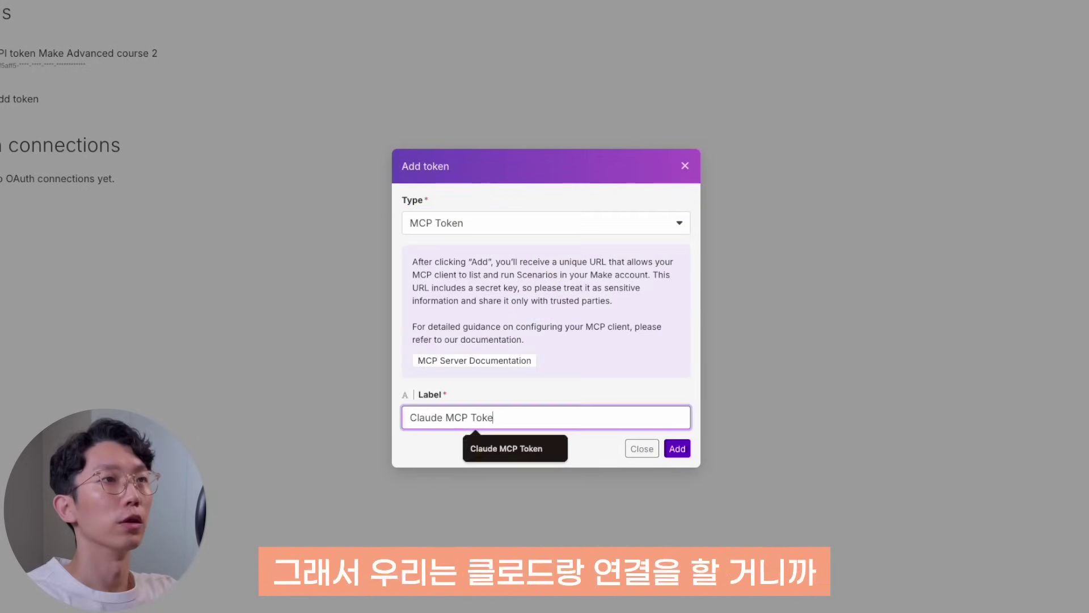
{"action": "type", "text": "n"}
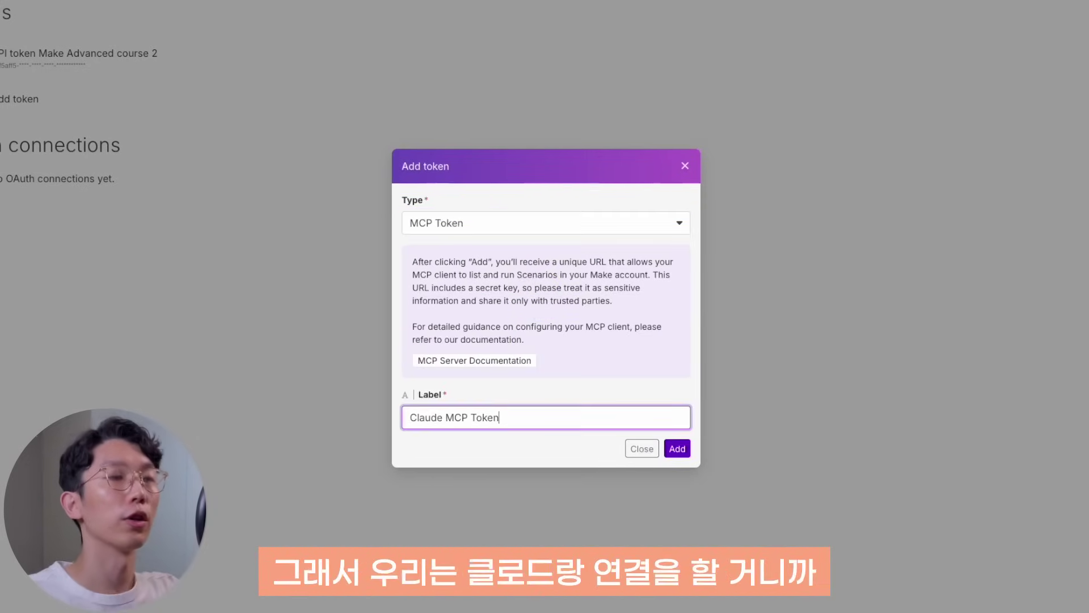
{"action": "left_click", "coordinate": [584, 387]}
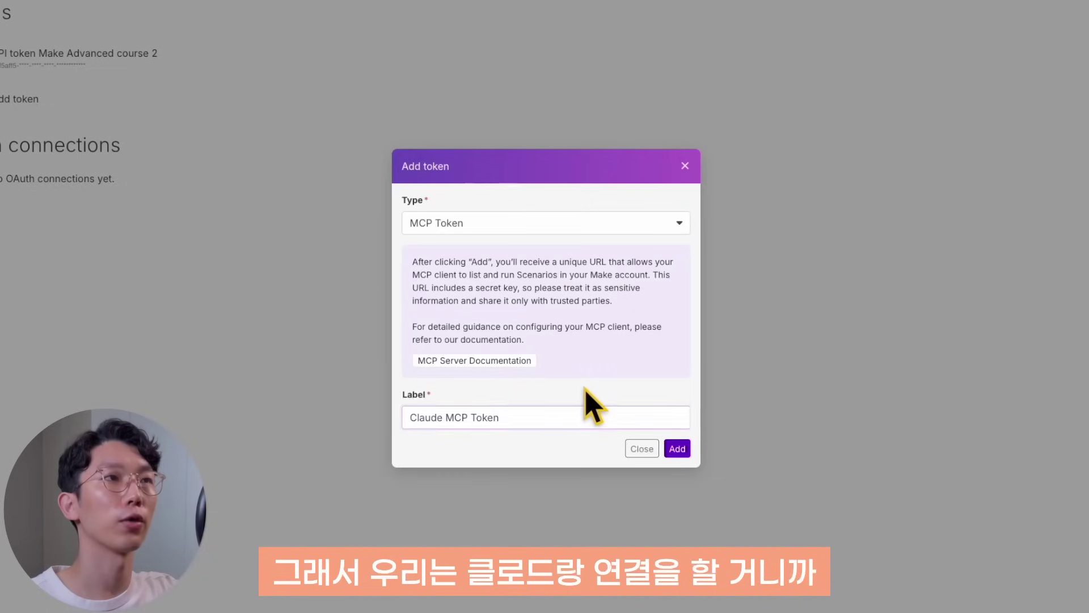
{"action": "left_click", "coordinate": [684, 449]}
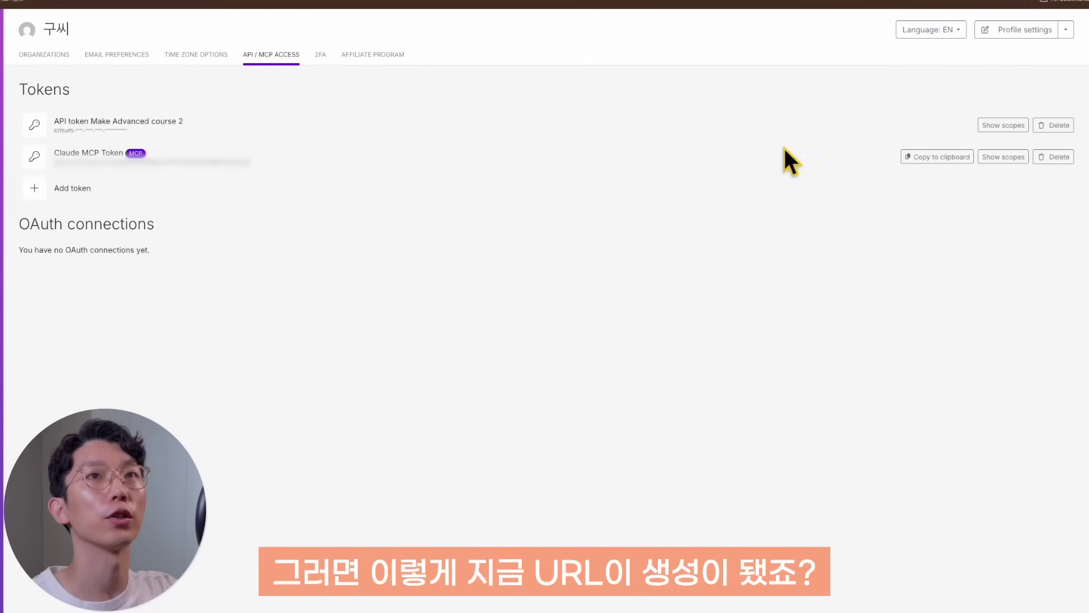
- Copy the new MCP token's URL from Make and add a Claude integration named "Make.com" with that secret URL as the integration URL
{"action": "left_click", "coordinate": [935, 158]}
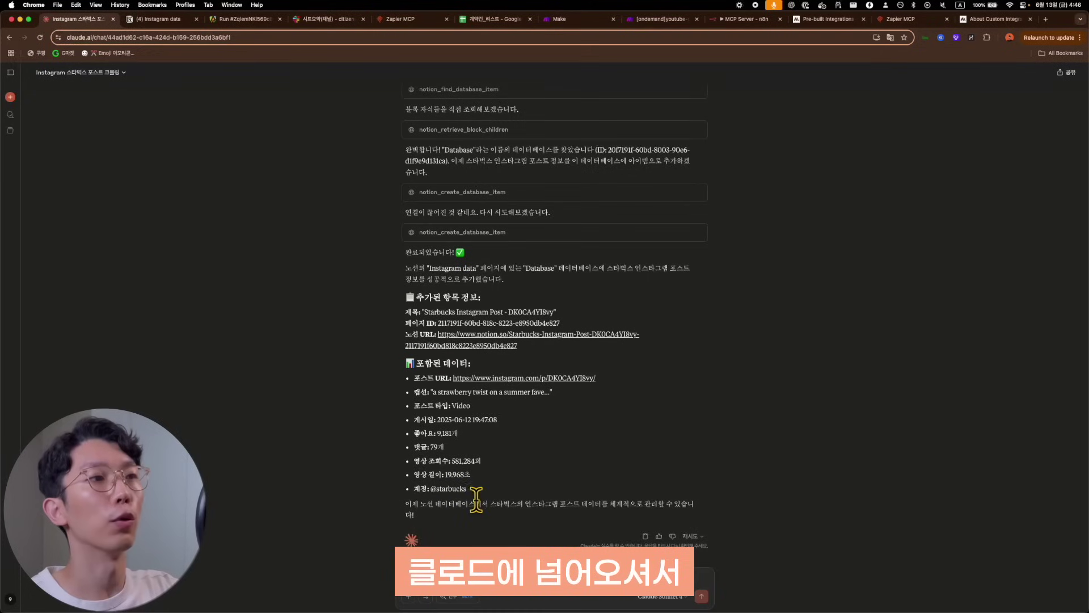
{"action": "left_click", "coordinate": [426, 596]}
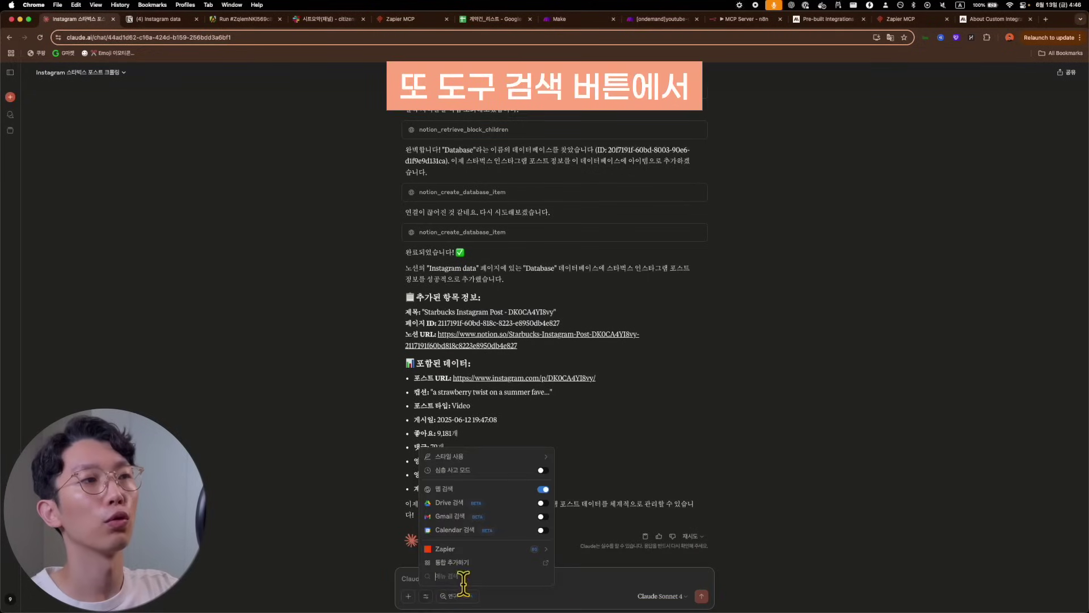
{"action": "left_click", "coordinate": [469, 565]}
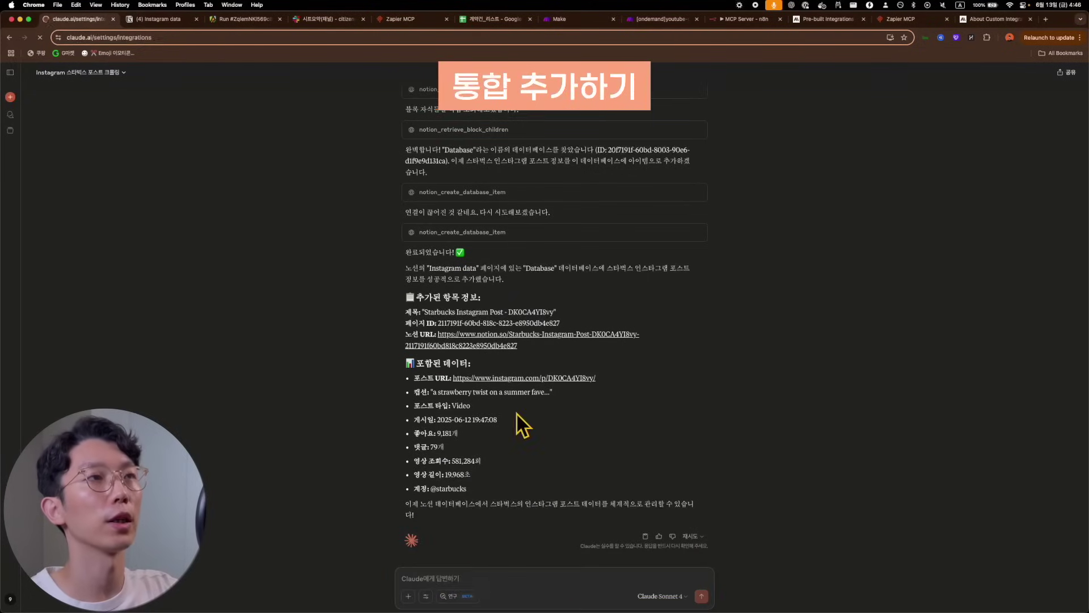
{"action": "left_click", "coordinate": [458, 430]}
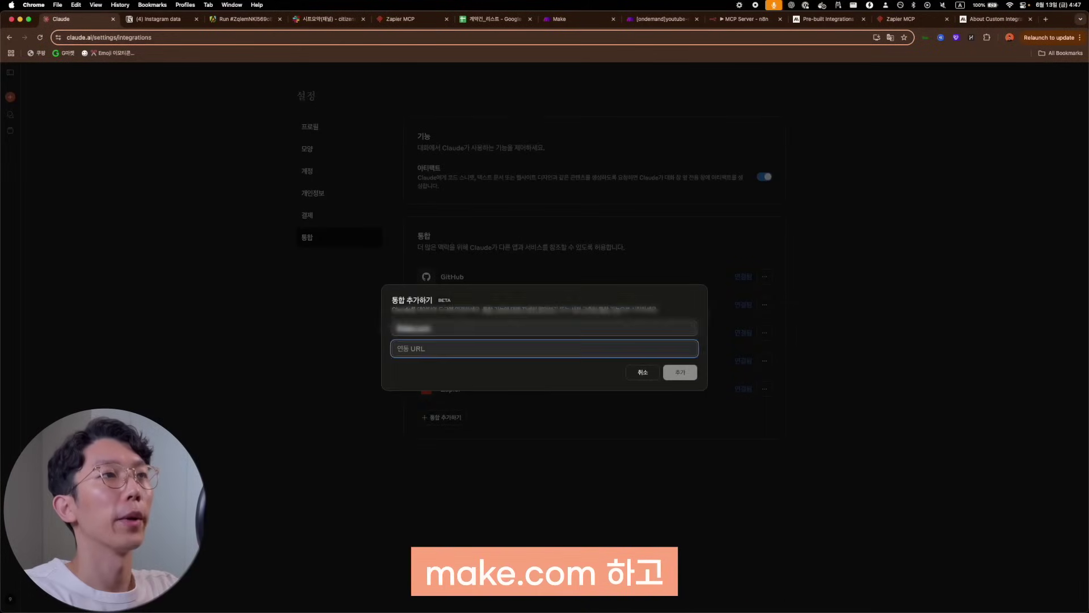
{"action": "key", "text": "super+v"}
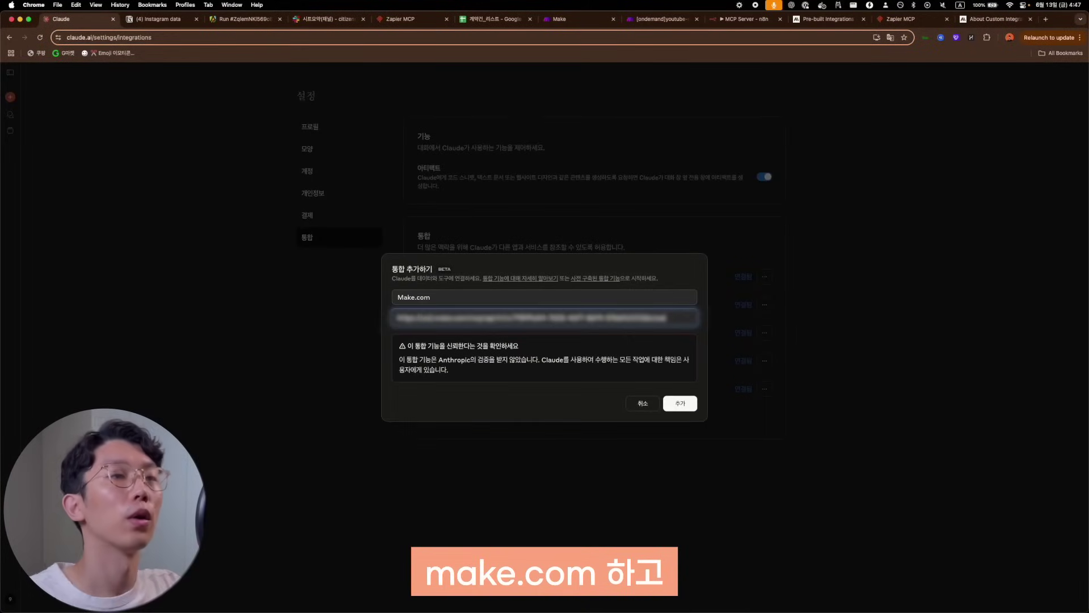
{"action": "left_click", "coordinate": [685, 405]}
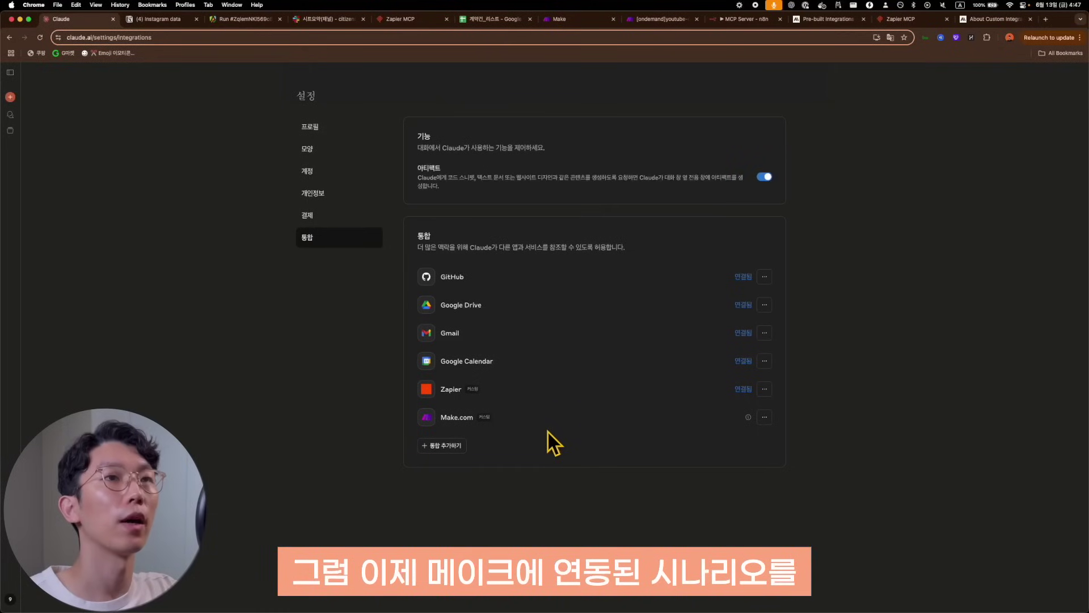
- Start a new Claude chat and check which tools the Make.com integration offers
{"action": "left_click", "coordinate": [12, 98]}
{"action": "left_click", "coordinate": [435, 277]}
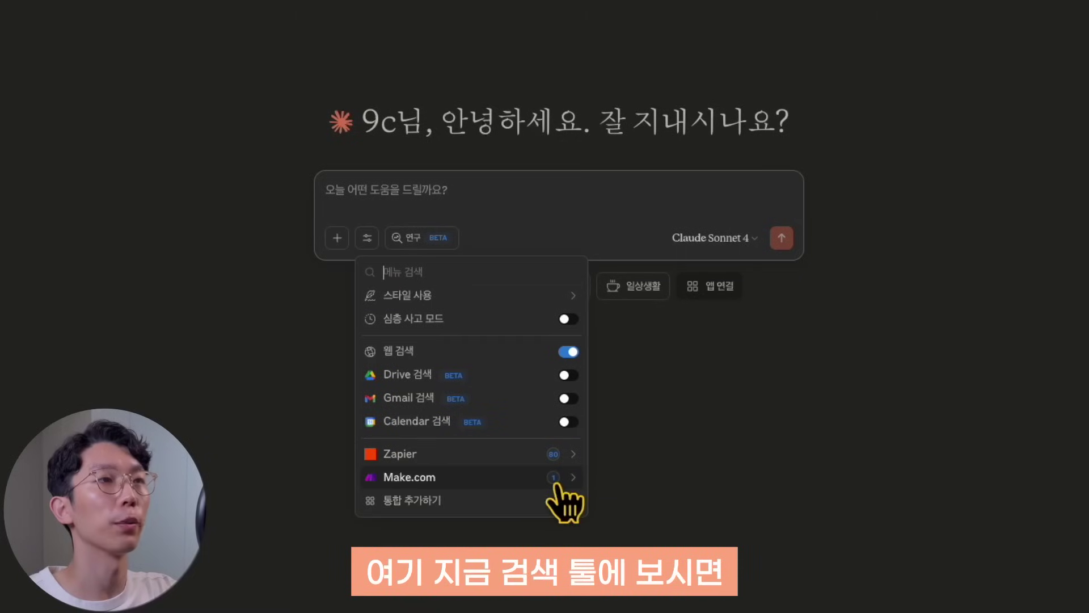
{"action": "left_click", "coordinate": [553, 485]}
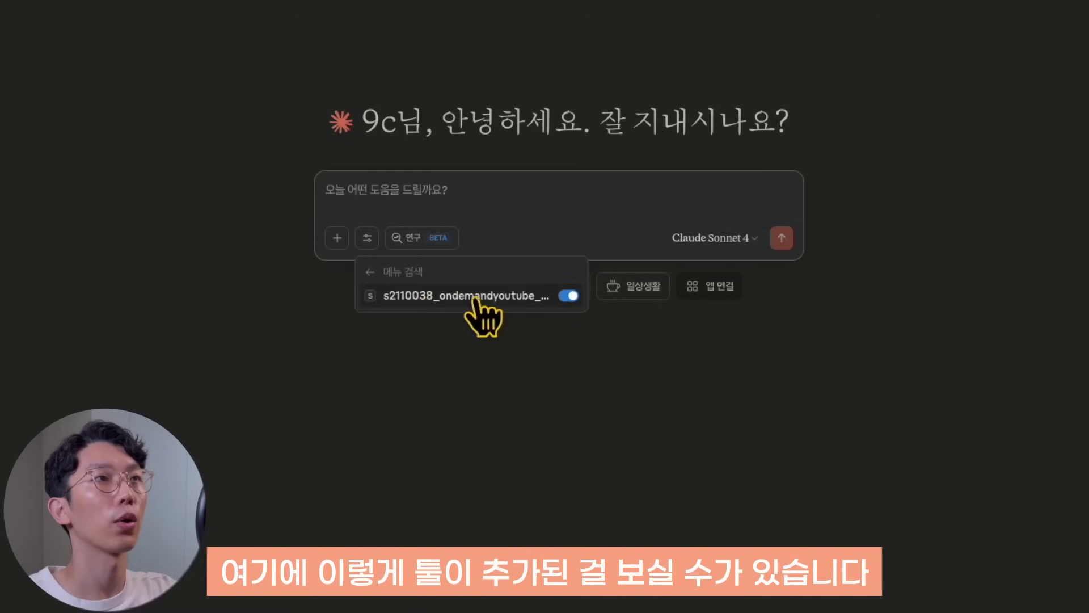
{"action": "key", "text": "Escape"}
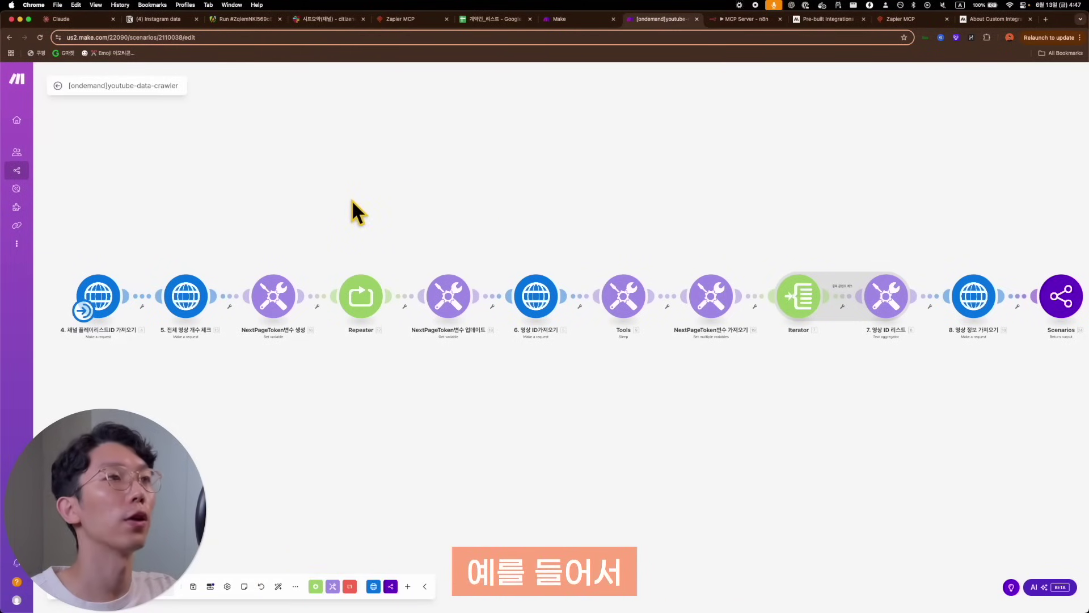
- Save the youtube-data-crawler scenario in Make, and set its trigger to run On demand in the schedule setting
{"action": "key", "text": "super+s"}
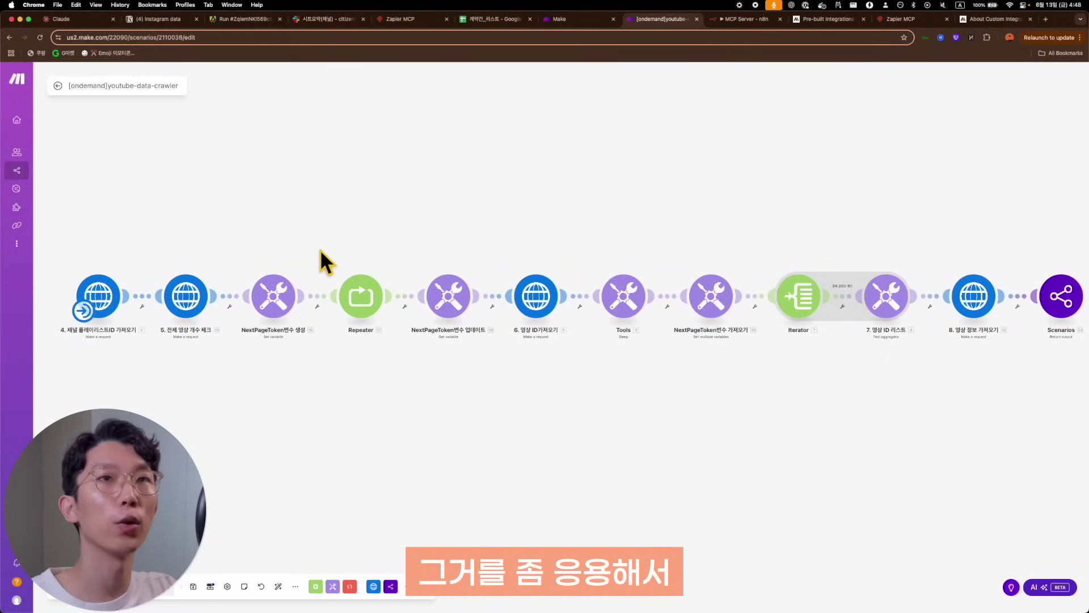
{"action": "scroll", "coordinate": [335, 245], "scroll_direction": "down", "scroll_amount": 1}
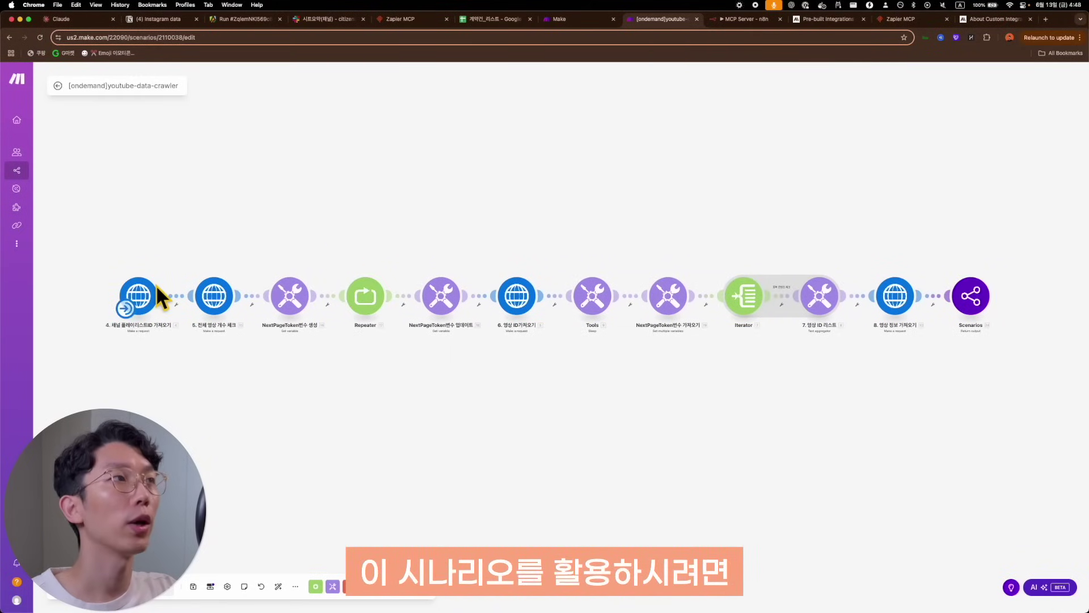
{"action": "left_click", "coordinate": [126, 308]}
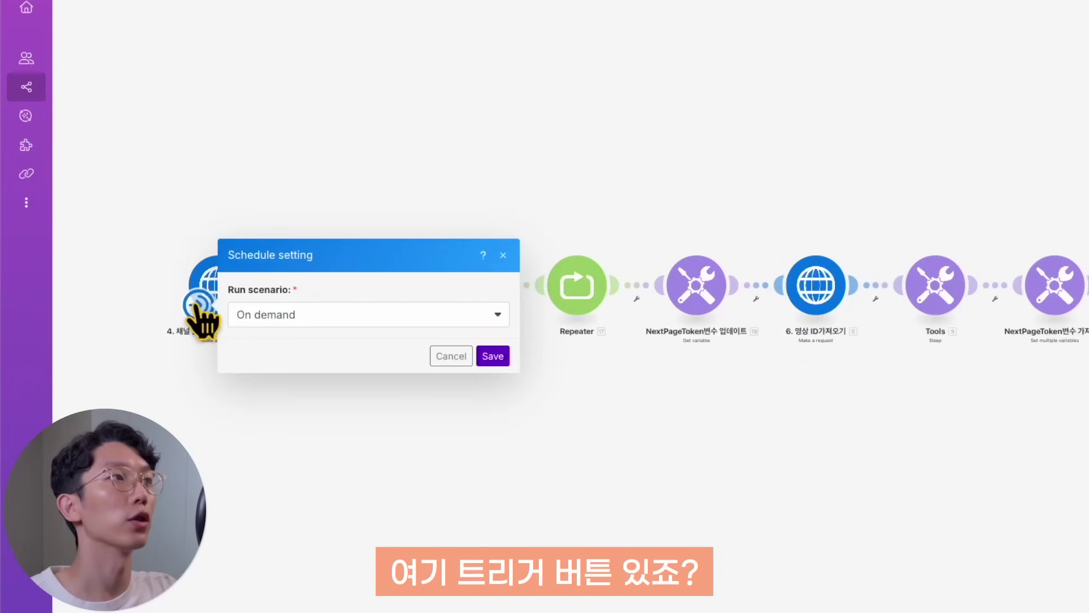
{"action": "left_click", "coordinate": [287, 314]}
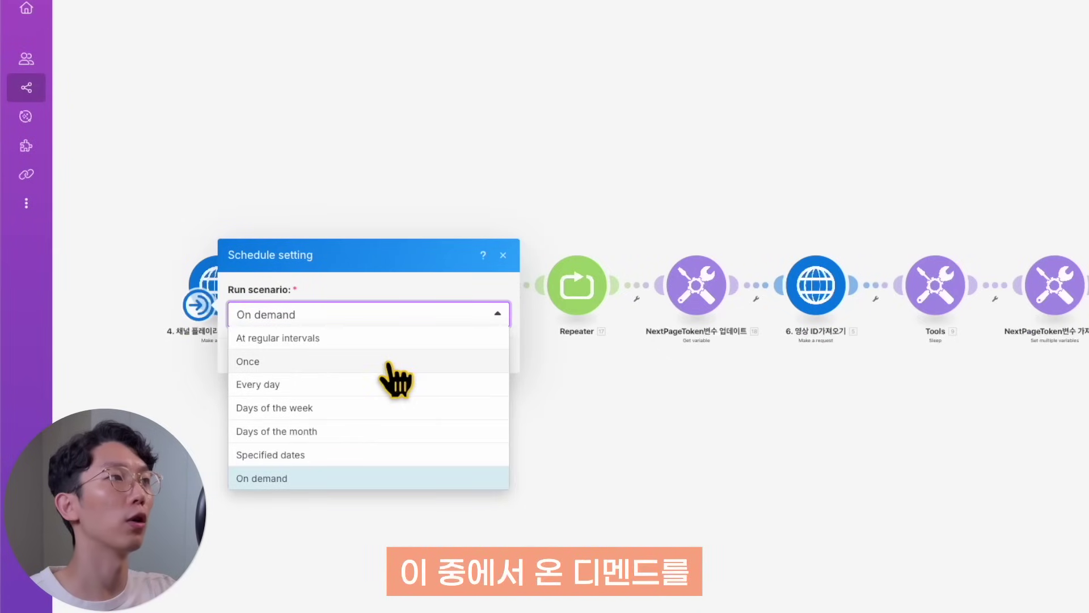
{"action": "left_click", "coordinate": [371, 481]}
{"action": "left_click", "coordinate": [491, 357]}
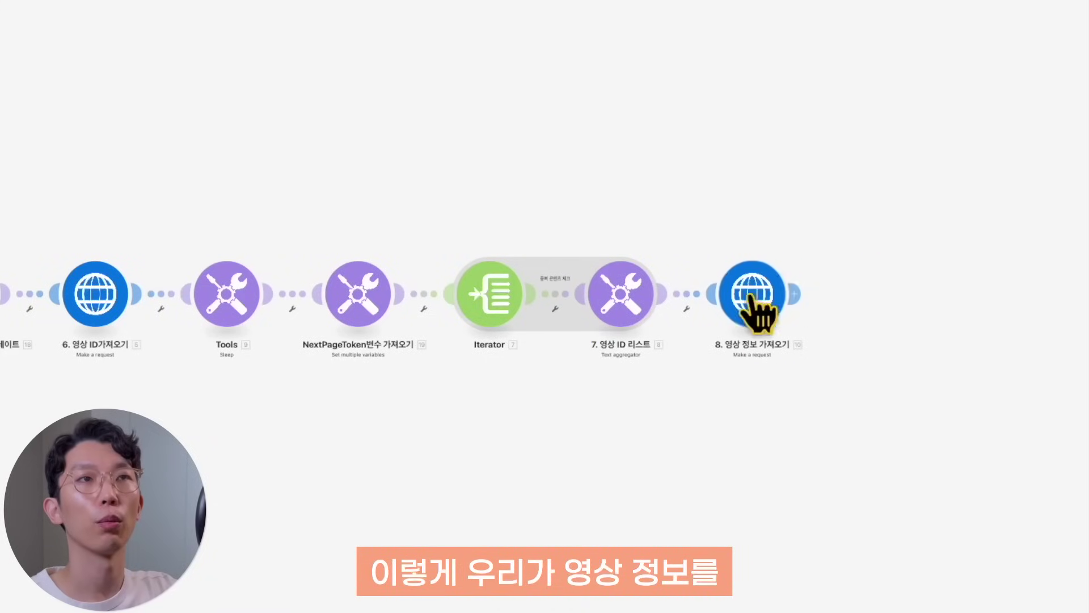
- Add a Scenarios Return output module after the "8. 영상 정보 가져오기" module and save it
{"action": "left_click", "coordinate": [797, 295]}
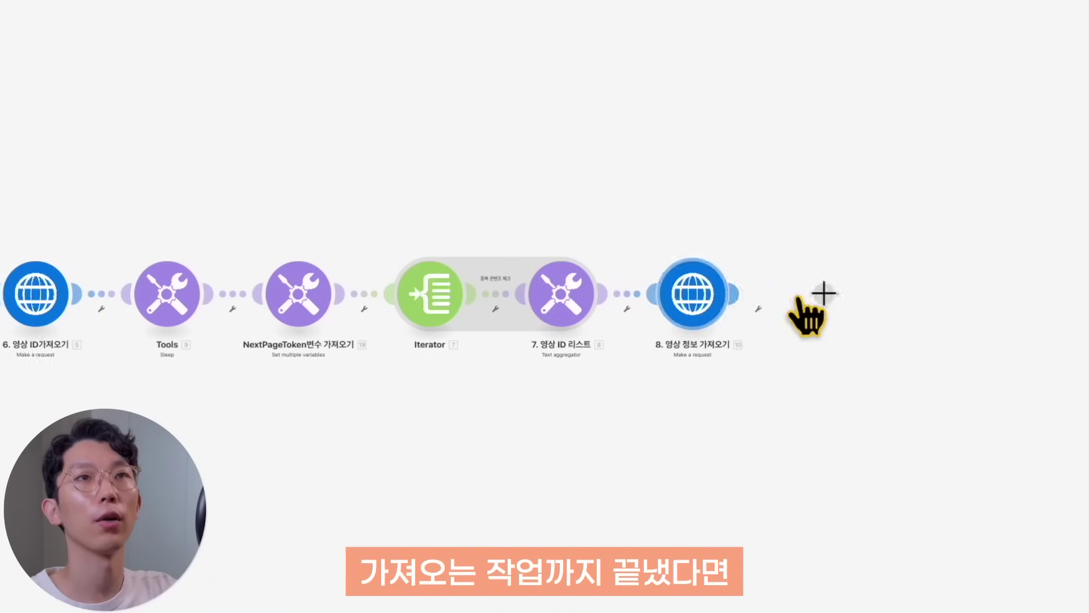
{"action": "left_click", "coordinate": [839, 222]}
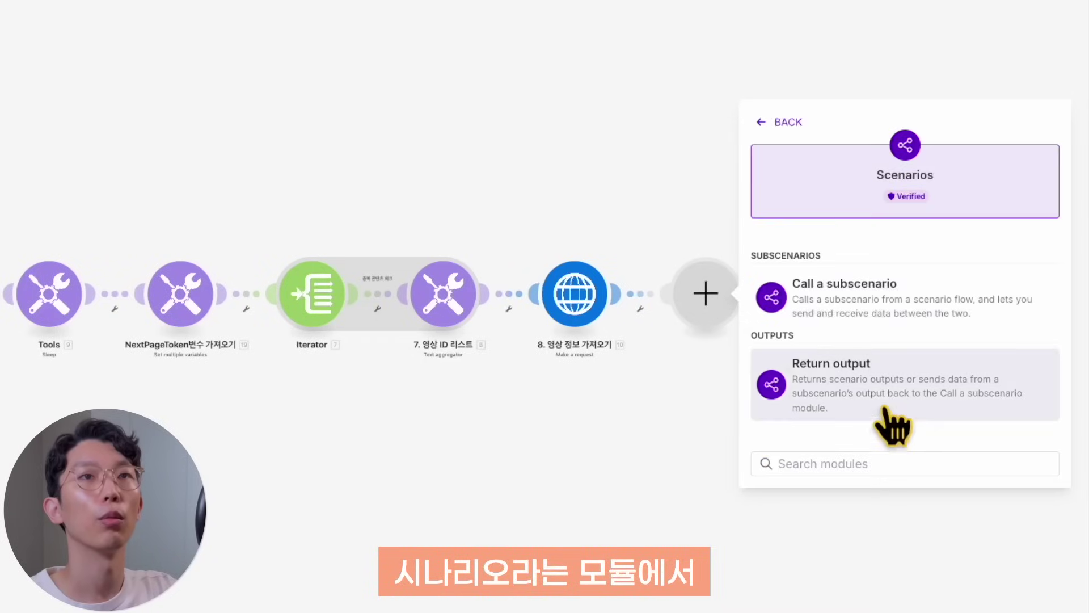
{"action": "left_click", "coordinate": [809, 389]}
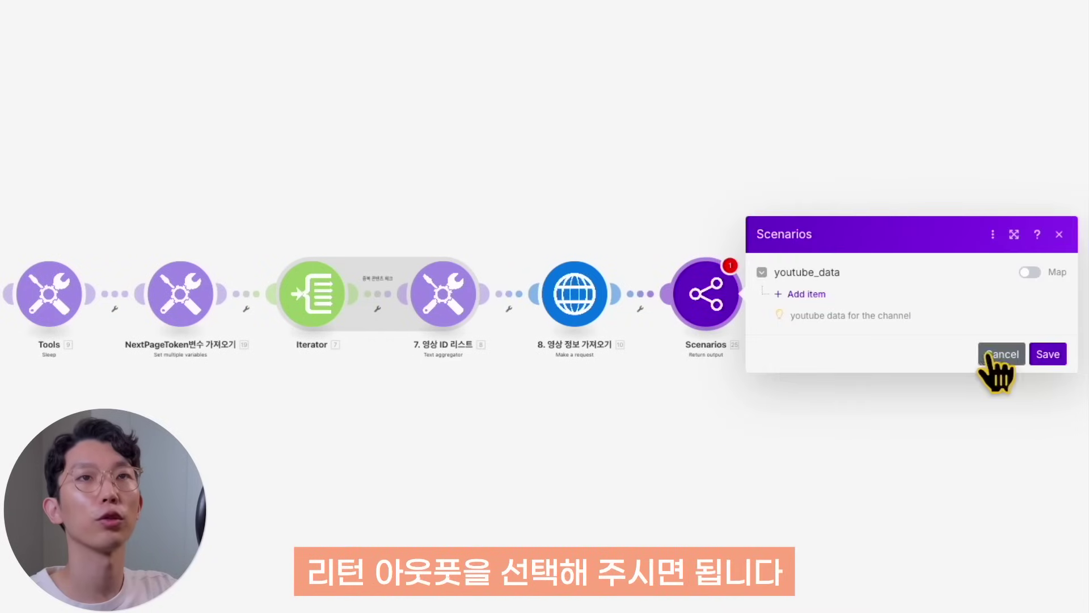
{"action": "left_click", "coordinate": [1049, 356]}
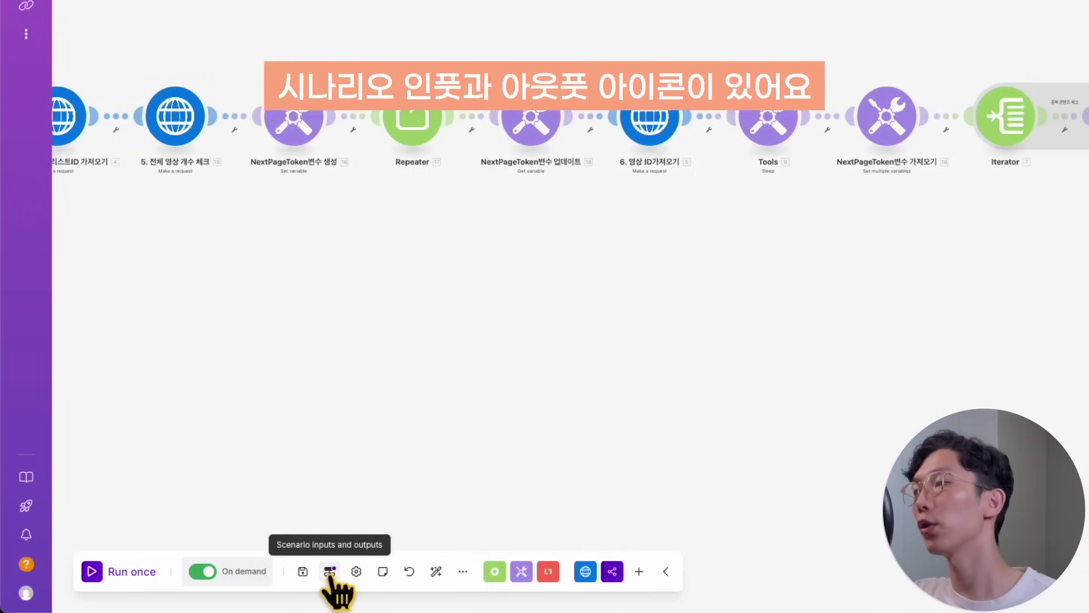
- Review the scenario's input structure and its output structure with the youtube_data item
{"action": "left_click", "coordinate": [329, 572]}
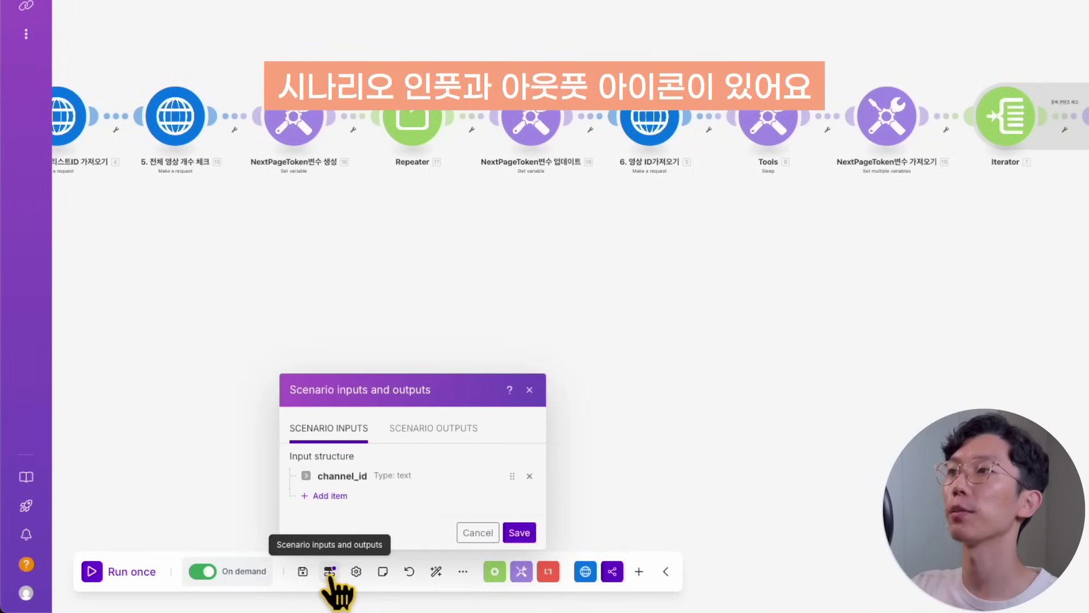
{"action": "left_click", "coordinate": [448, 436]}
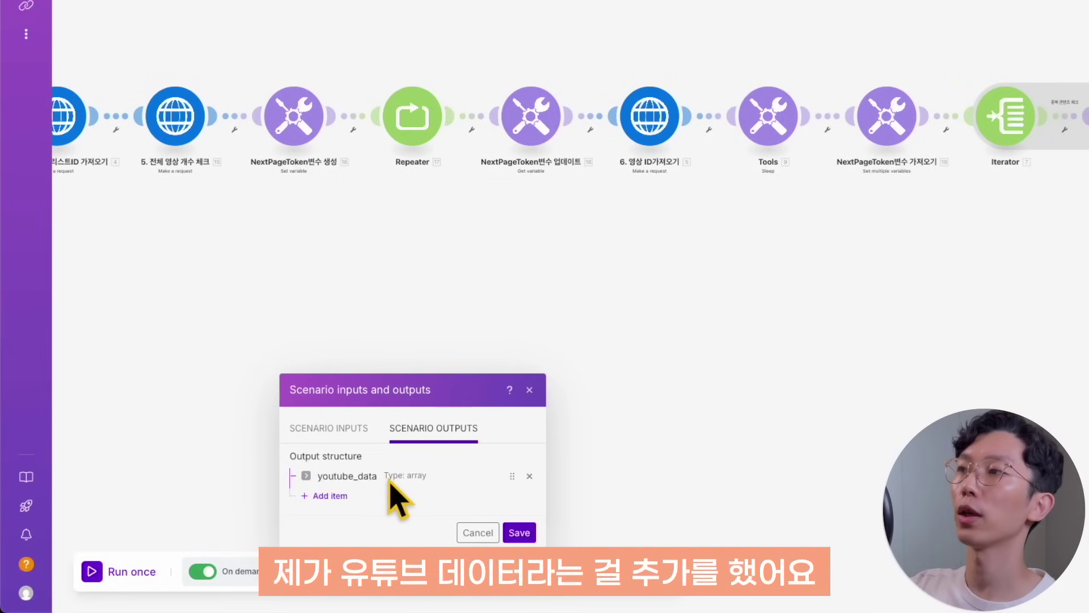
{"action": "left_click", "coordinate": [340, 498]}
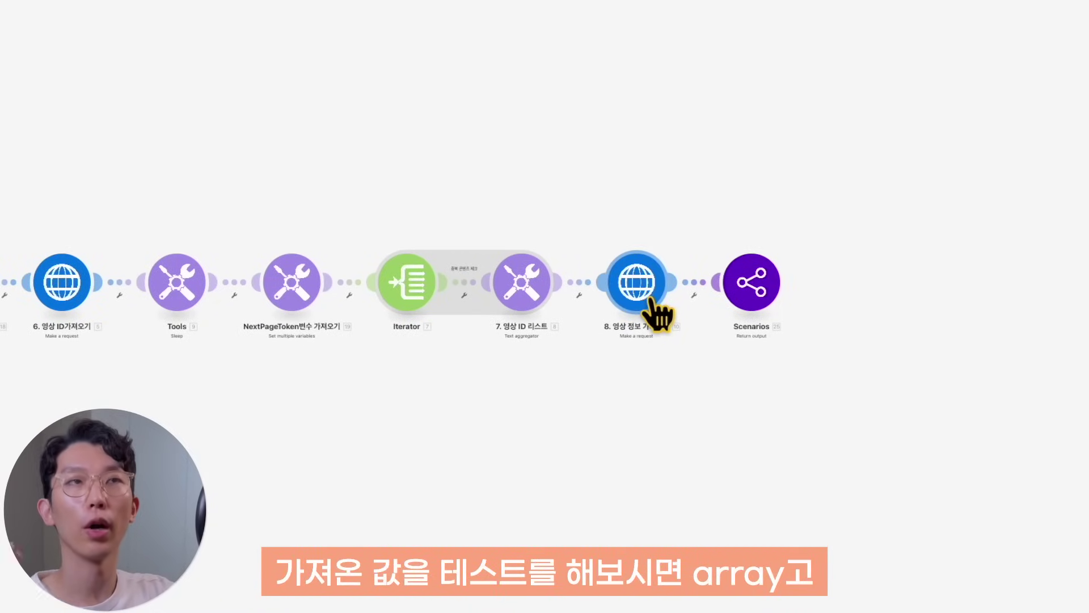
- Enable mapping for youtube_data in the Return output module, map it to items[] from "8. 영상 정보 가져오기", and save the module
{"action": "left_click", "coordinate": [769, 289]}
{"action": "left_click", "coordinate": [770, 288]}
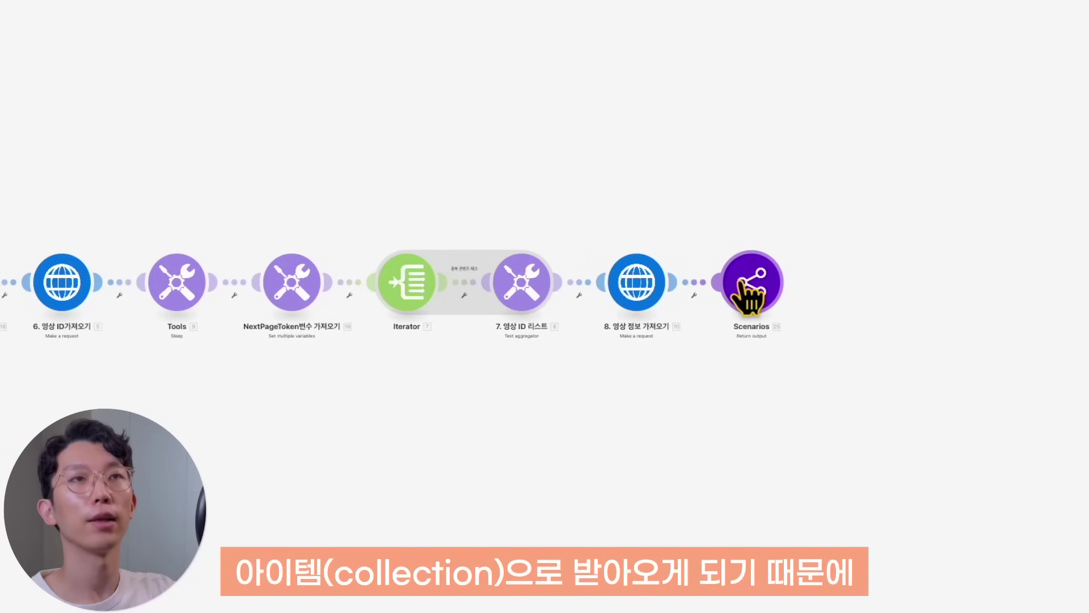
{"action": "left_click", "coordinate": [750, 294]}
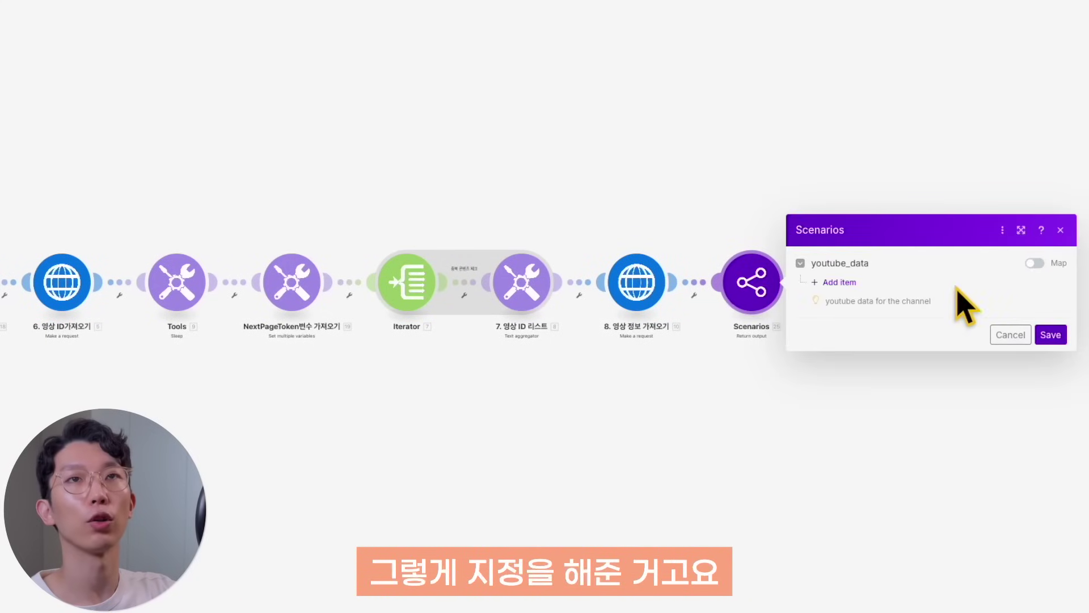
{"action": "left_click", "coordinate": [1033, 263]}
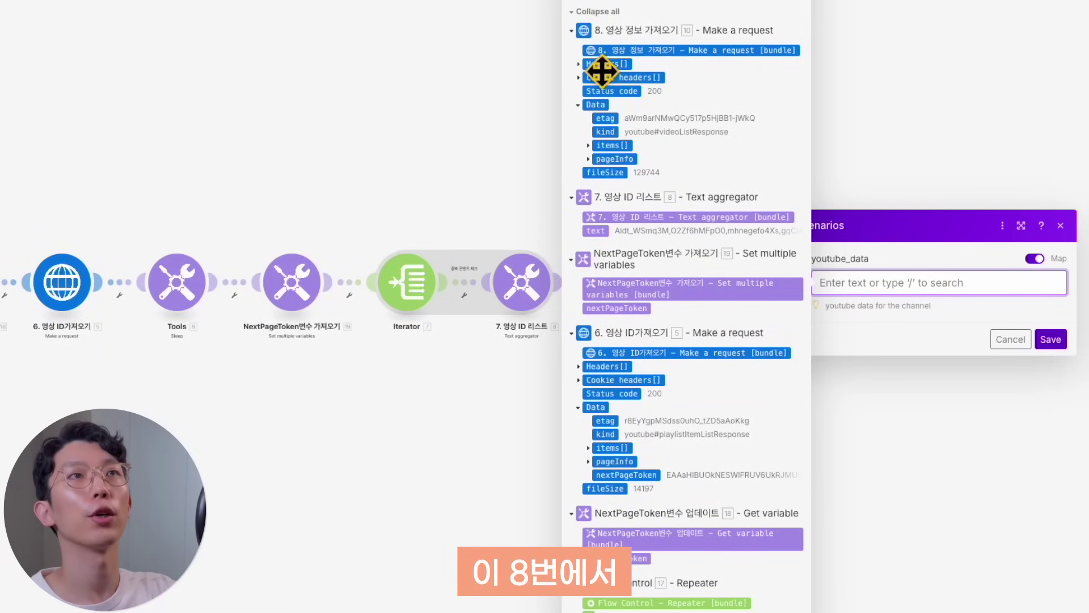
{"action": "left_click", "coordinate": [592, 149]}
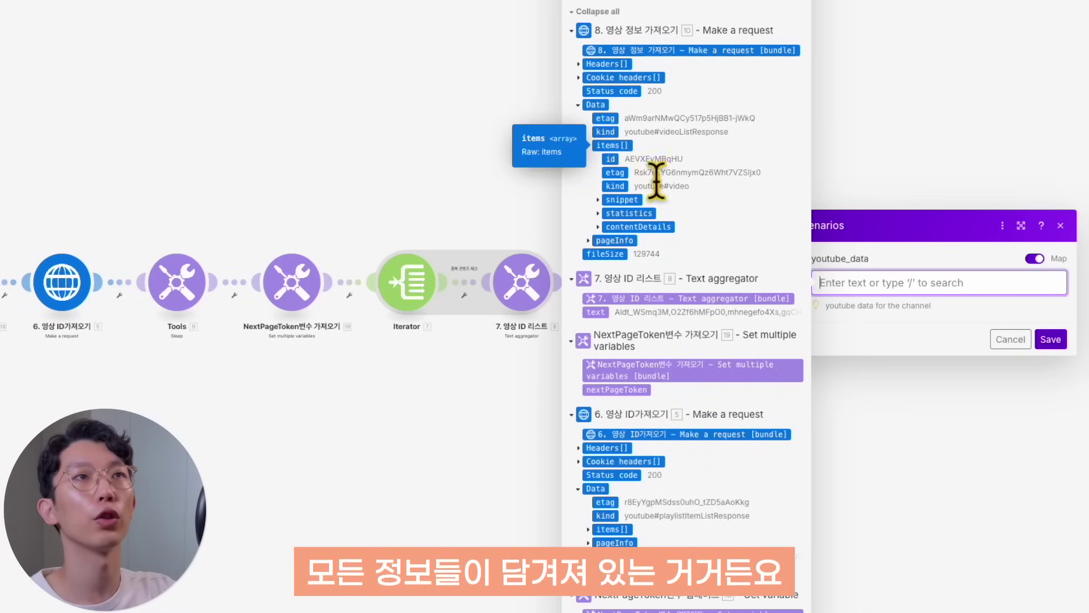
{"action": "left_click_drag", "start_coordinate": [611, 145], "coordinate": [882, 295]}
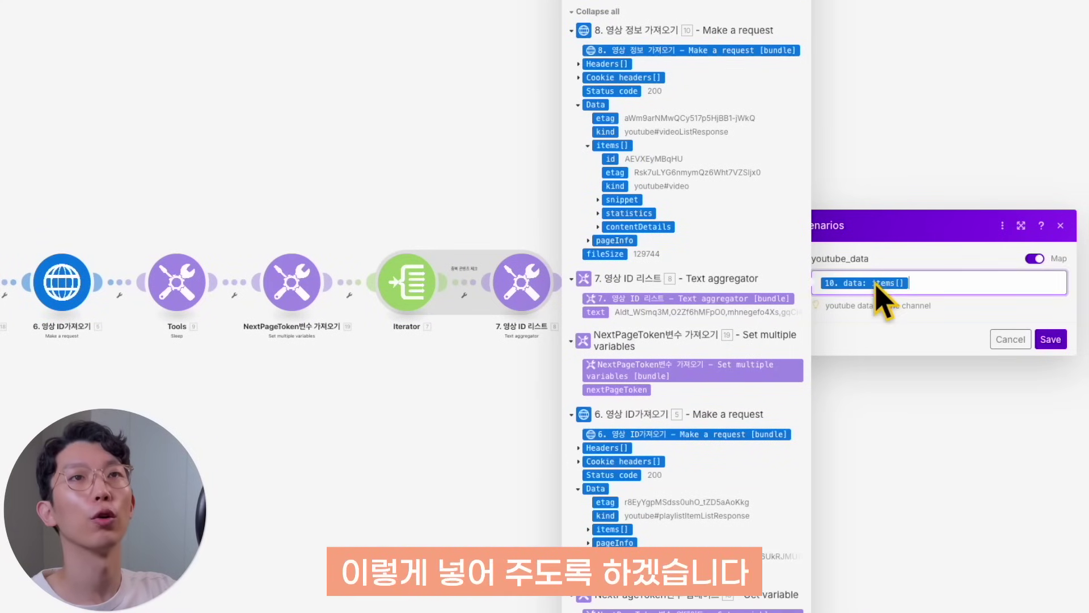
{"action": "left_click", "coordinate": [700, 347]}
{"action": "left_click", "coordinate": [757, 300]}
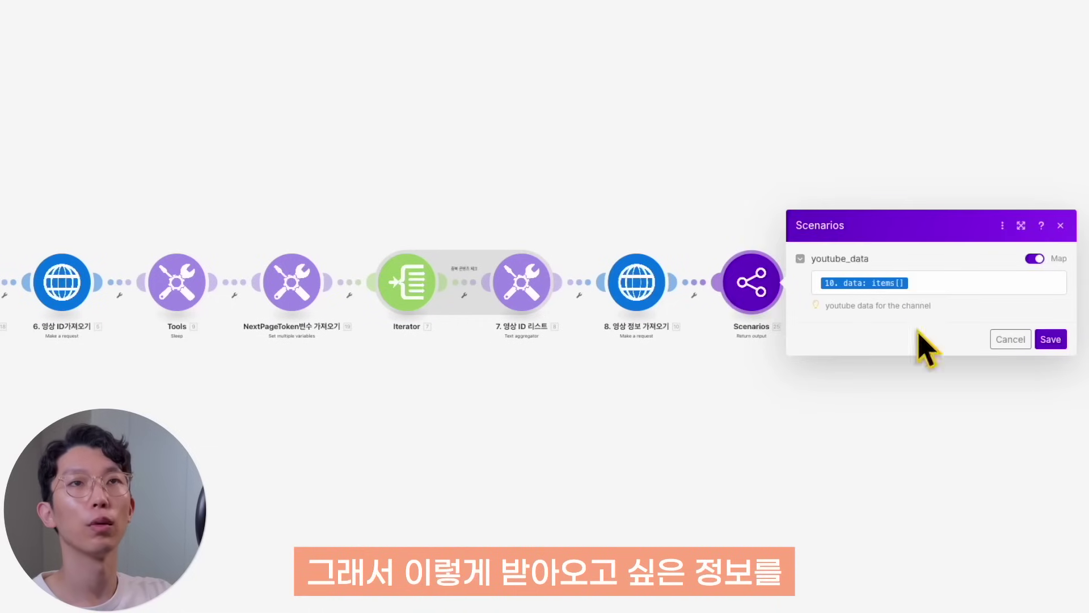
{"action": "left_click", "coordinate": [1049, 339]}
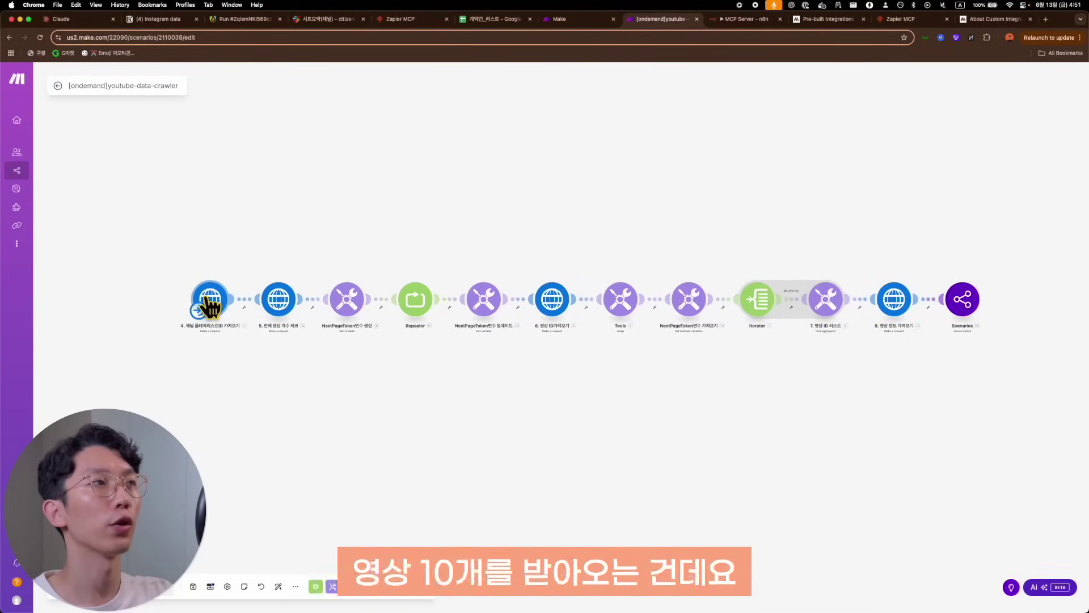
- Examine the id parameter of "4. 채널 플레이리스트ID 가져오기" and the name, description, type and required settings of the channel_id scenario input
{"action": "left_click", "coordinate": [210, 306]}
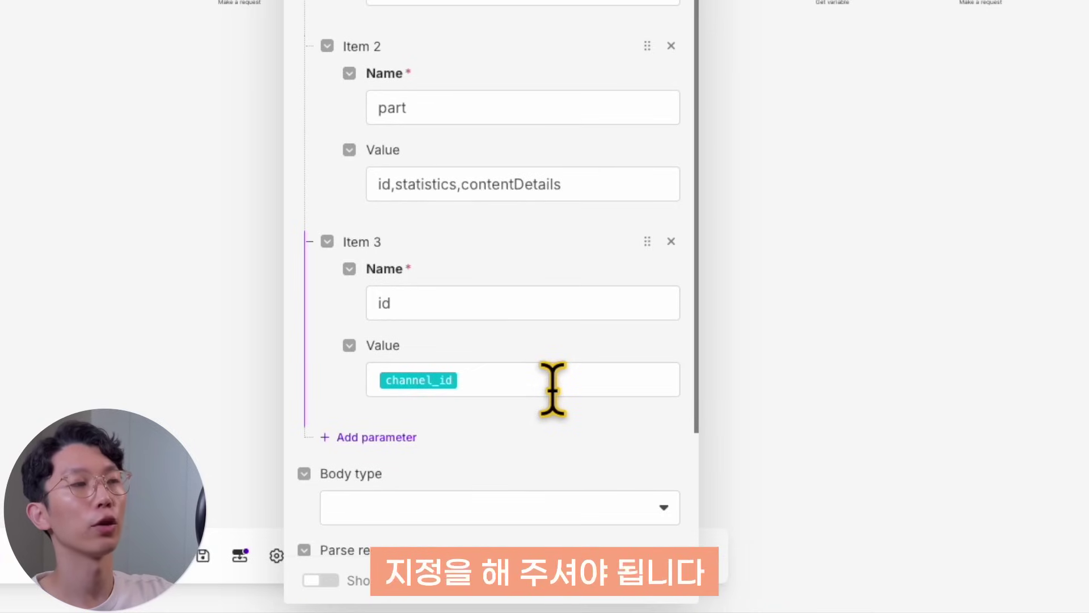
{"action": "left_click", "coordinate": [347, 570]}
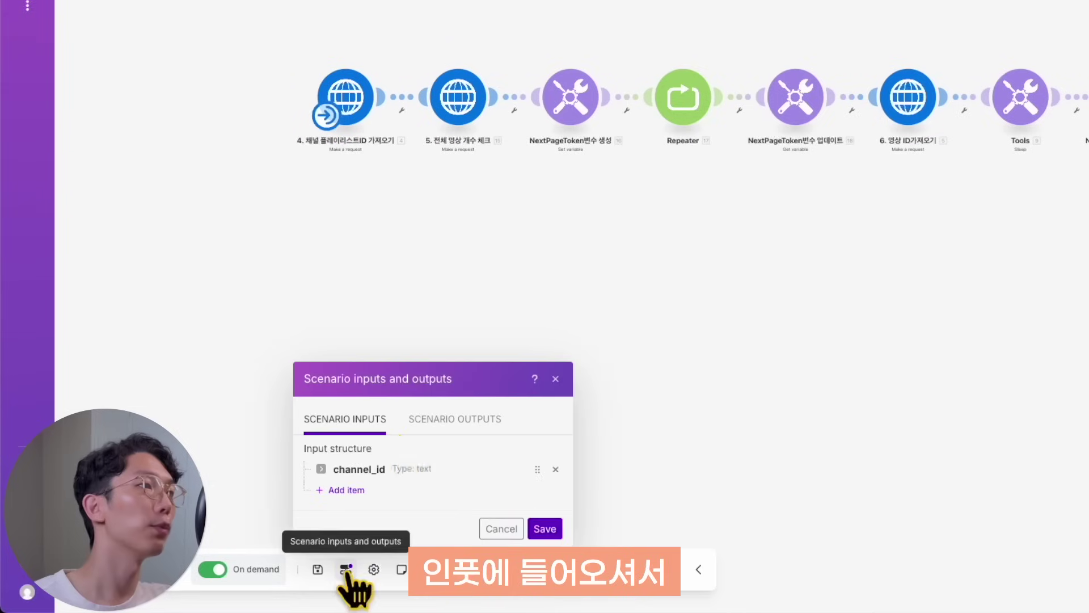
{"action": "left_click", "coordinate": [372, 474]}
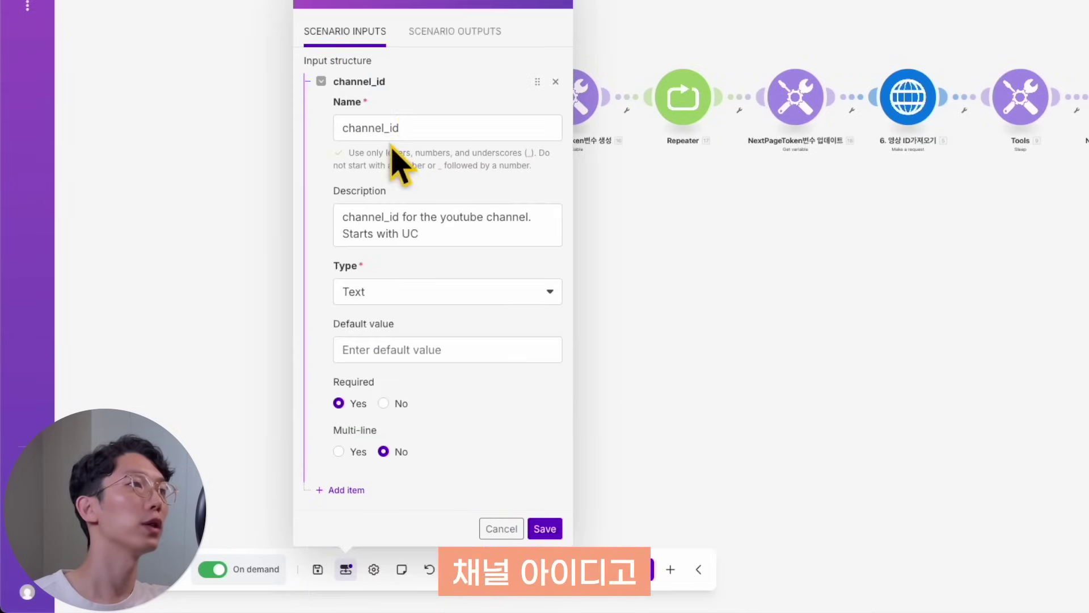
{"action": "left_click", "coordinate": [451, 233]}
{"action": "left_click_drag", "start_coordinate": [451, 233], "coordinate": [365, 204]}
{"action": "left_click", "coordinate": [413, 233]}
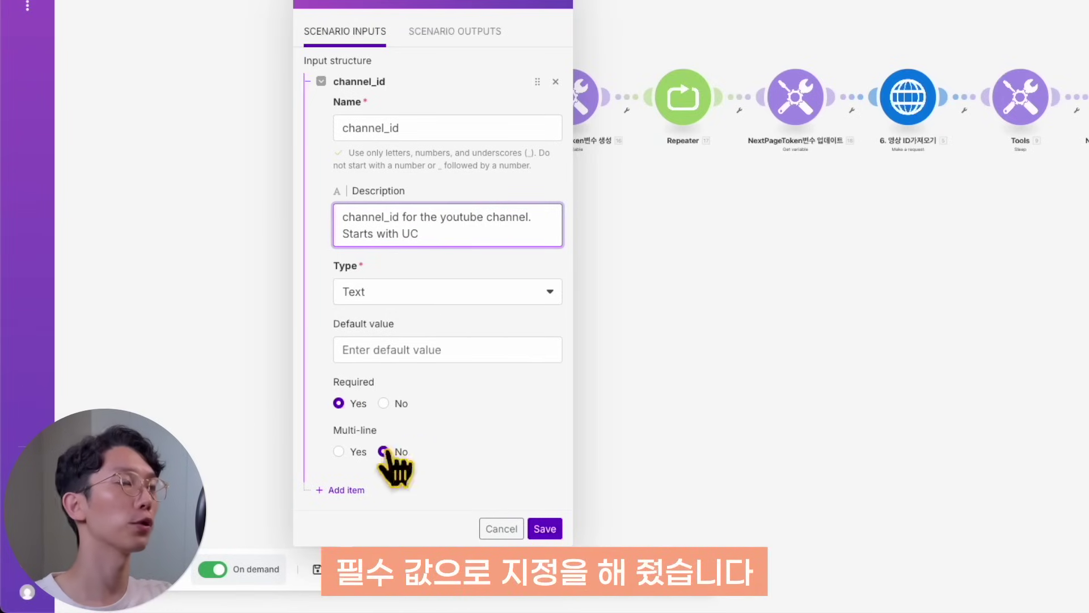
{"action": "left_click", "coordinate": [545, 529]}
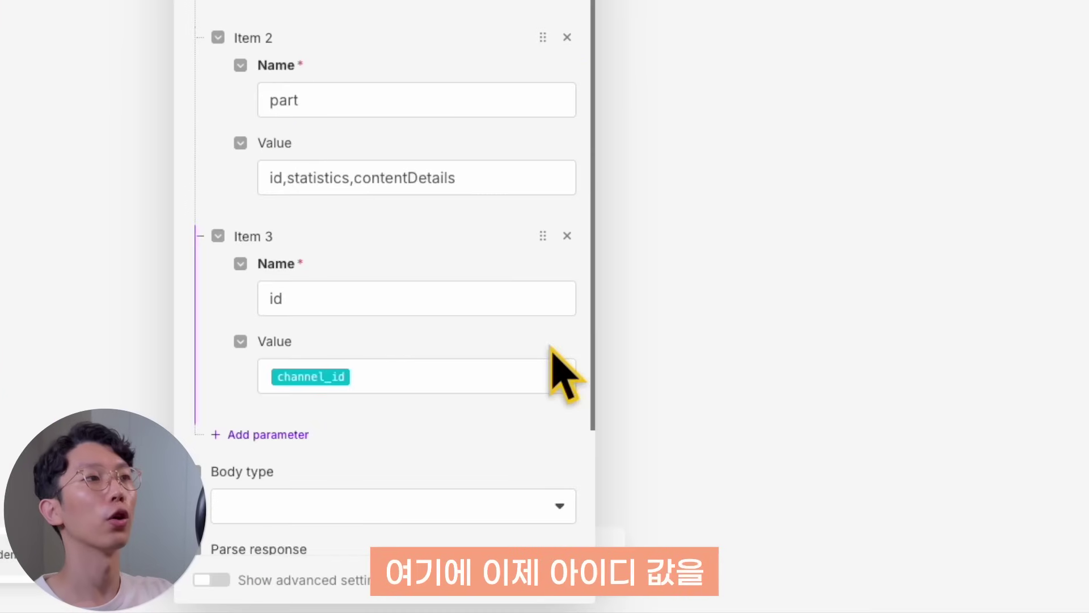
- Check the id parameter's channel_id mapping against the scenario inputs among the custom and system variables
{"action": "left_click", "coordinate": [514, 375]}
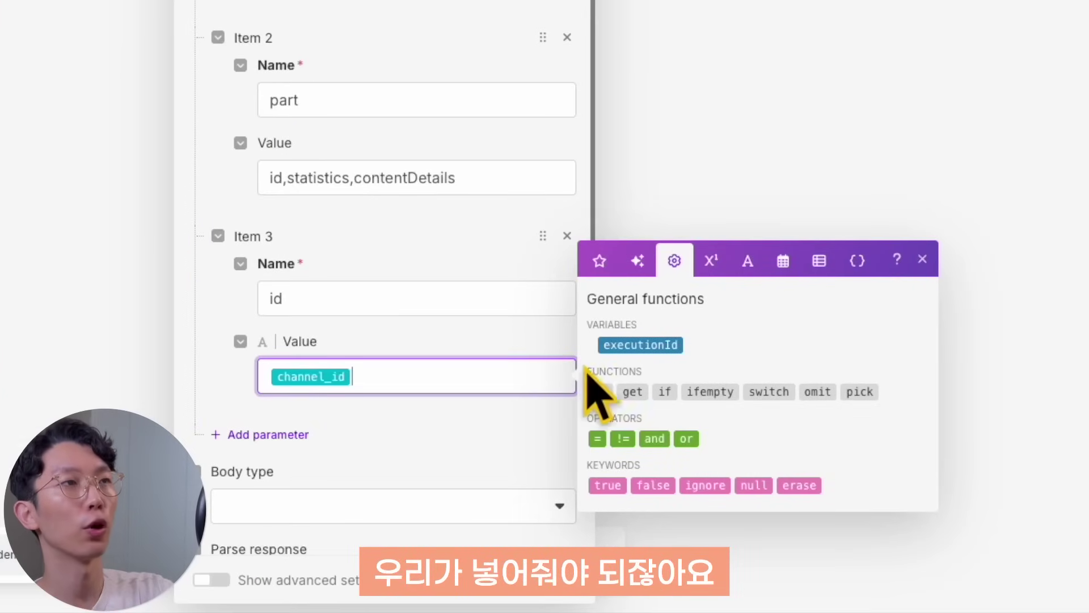
{"action": "left_click", "coordinate": [857, 261]}
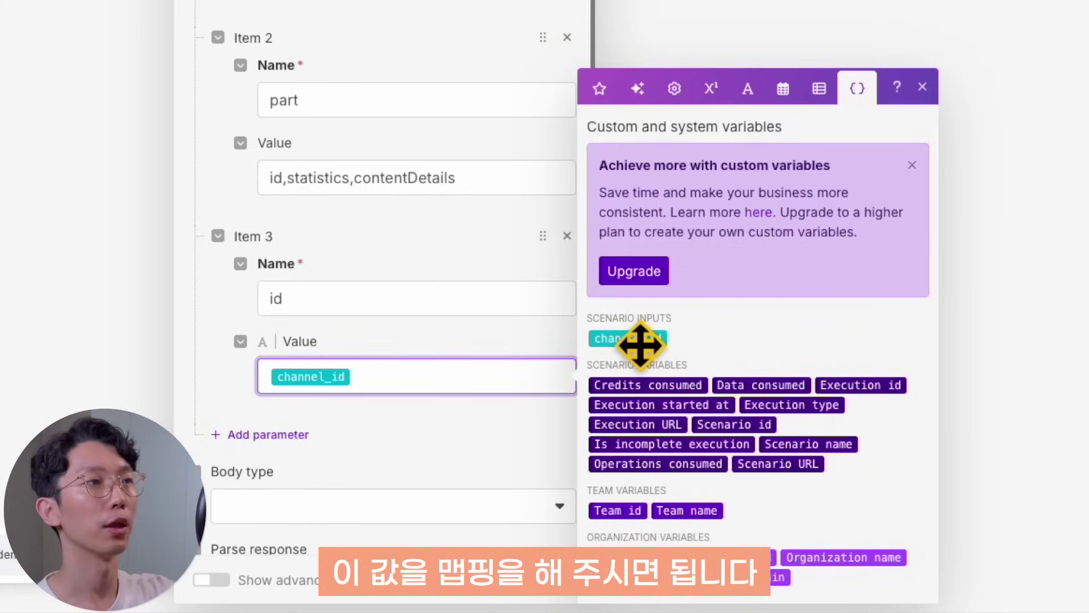
{"action": "left_click", "coordinate": [460, 424]}
{"action": "left_click", "coordinate": [556, 578]}
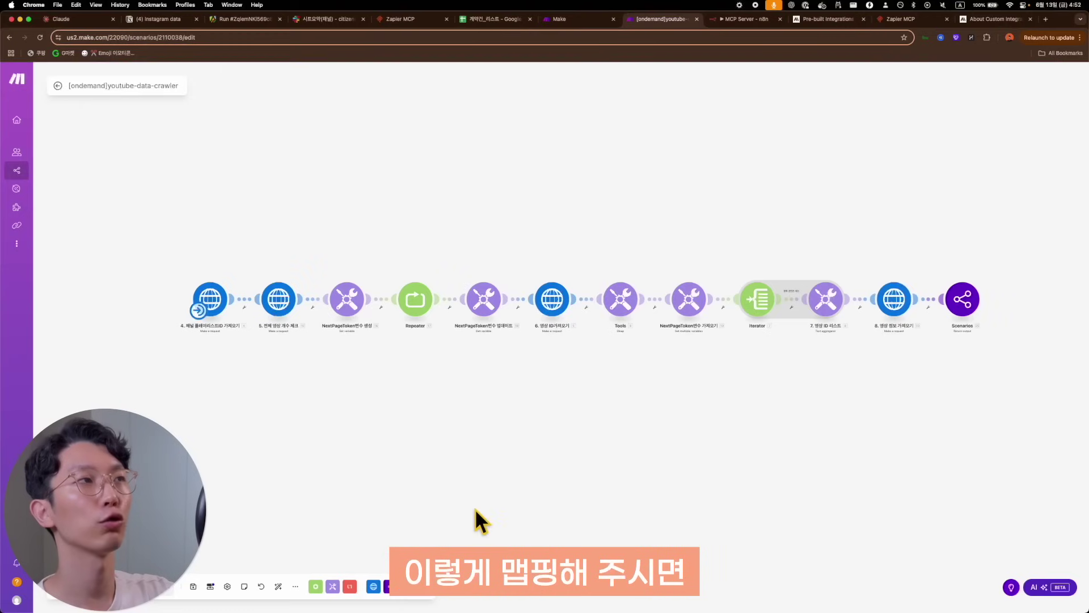
- Save the scenario and check the youtube_data mapping in the Return output module without changing it
{"action": "key", "text": "super+s"}
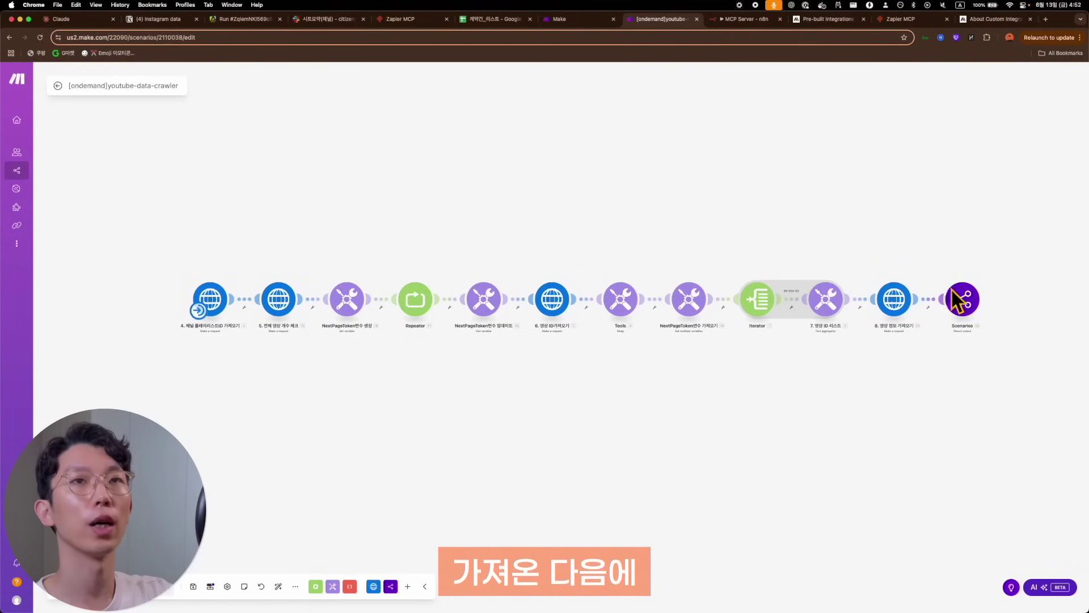
{"action": "left_click", "coordinate": [965, 301]}
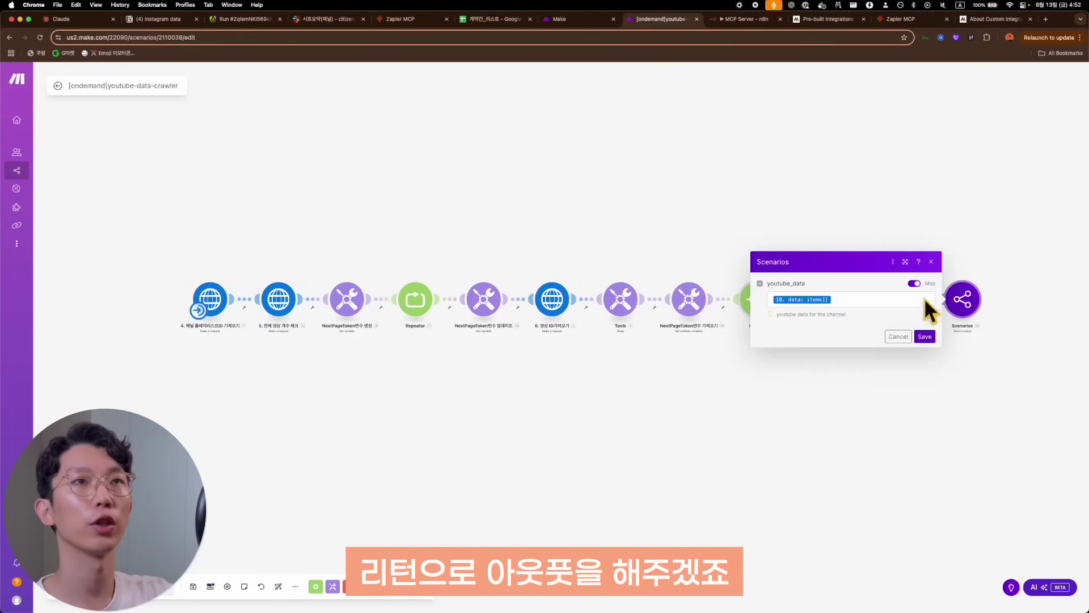
{"action": "left_click", "coordinate": [900, 334]}
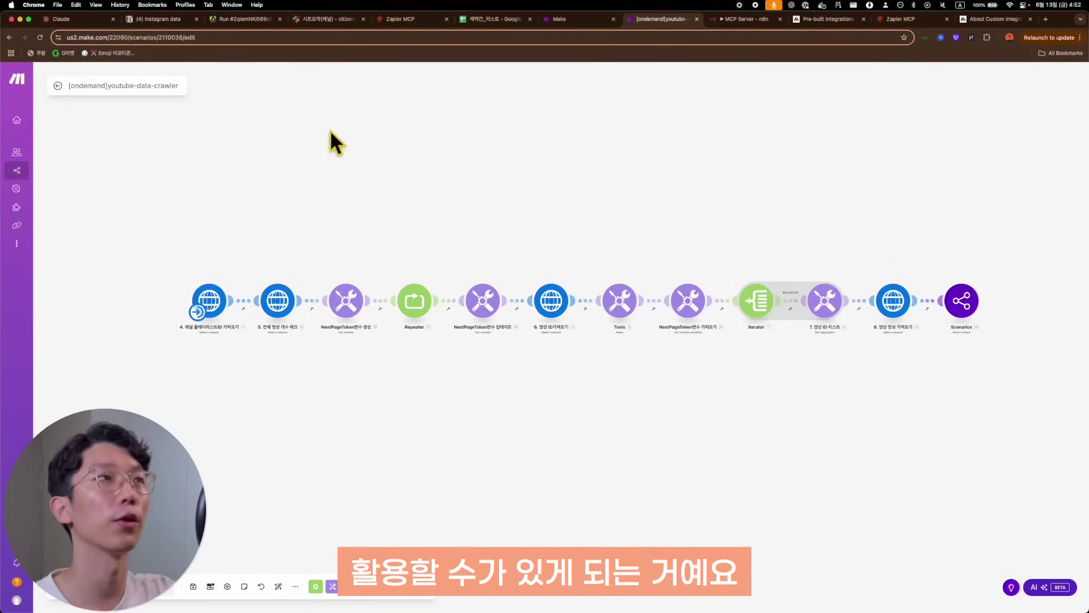
- Switch to Claude, reload it, and open the tool settings of the Make.com integration
{"action": "left_click", "coordinate": [85, 19]}
{"action": "left_click", "coordinate": [40, 37]}
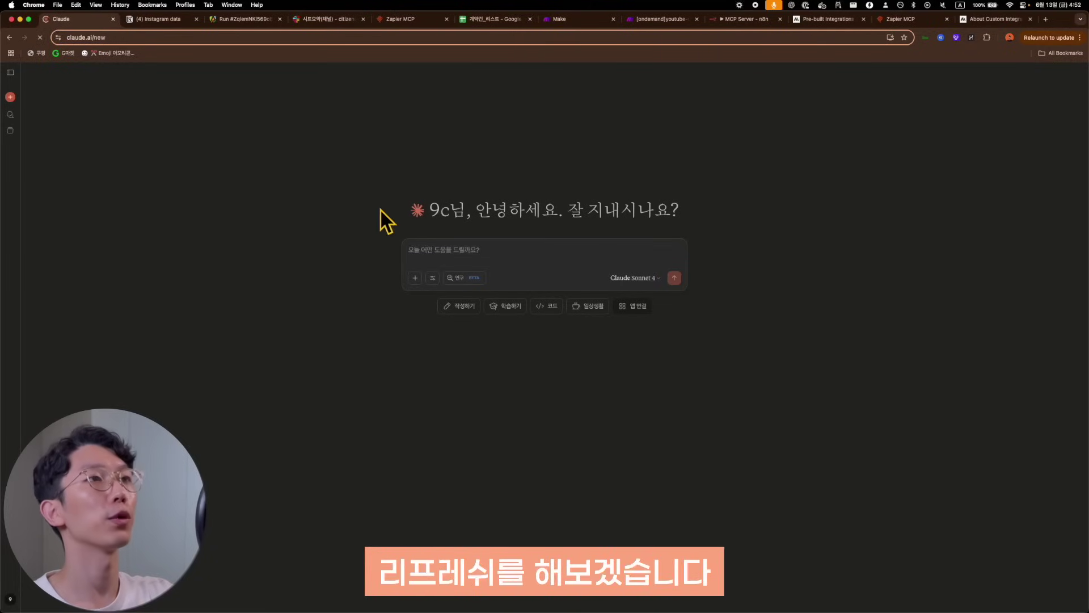
{"action": "left_click", "coordinate": [435, 281]}
{"action": "left_click", "coordinate": [589, 421]}
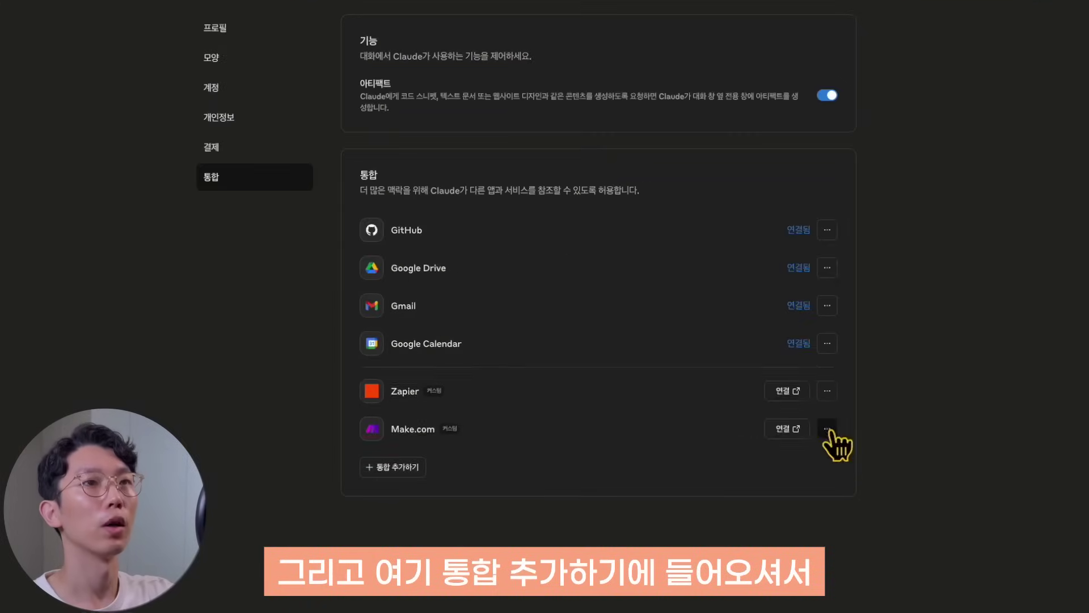
{"action": "left_click", "coordinate": [830, 433]}
{"action": "left_click", "coordinate": [809, 447]}
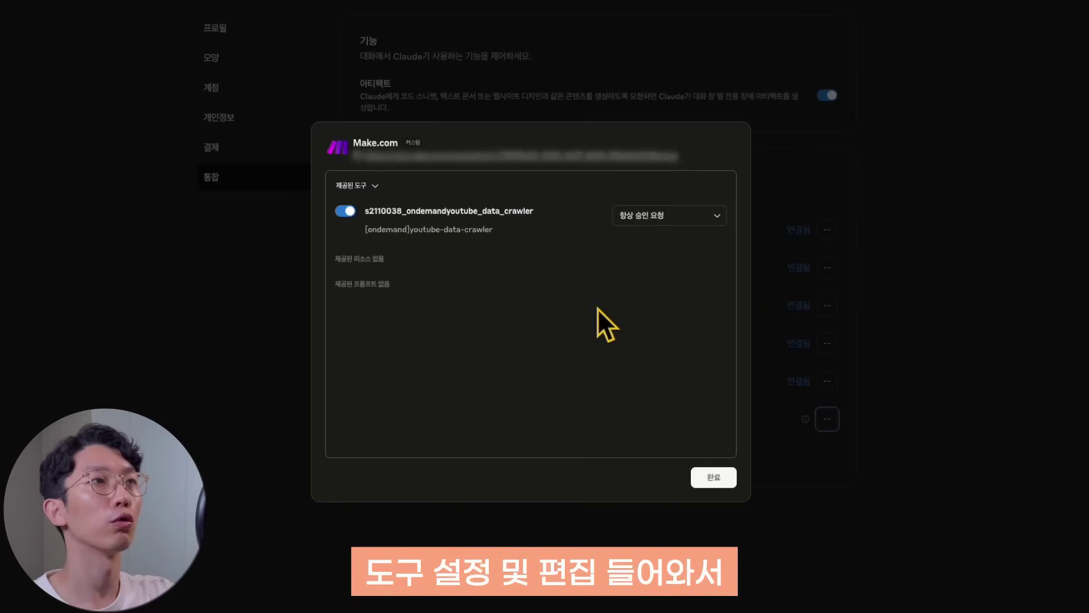
- Set the s2110038_ondemandyoutube_data_crawler tool's permission to 감독 없이 허용 and finish the Make.com tool settings
{"action": "left_click", "coordinate": [679, 216]}
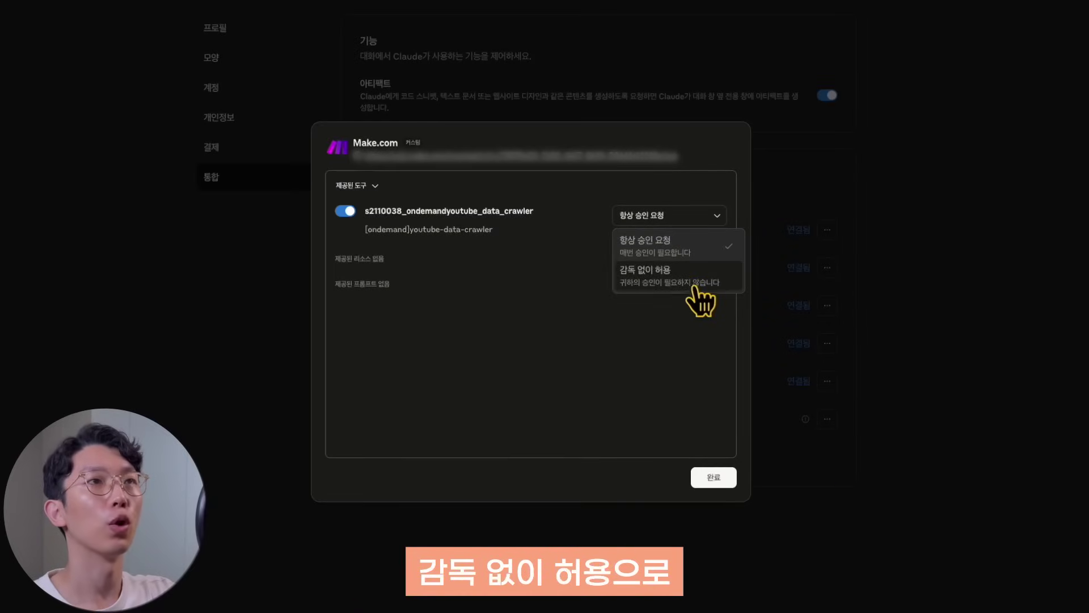
{"action": "left_click", "coordinate": [698, 283]}
{"action": "left_click", "coordinate": [714, 478]}
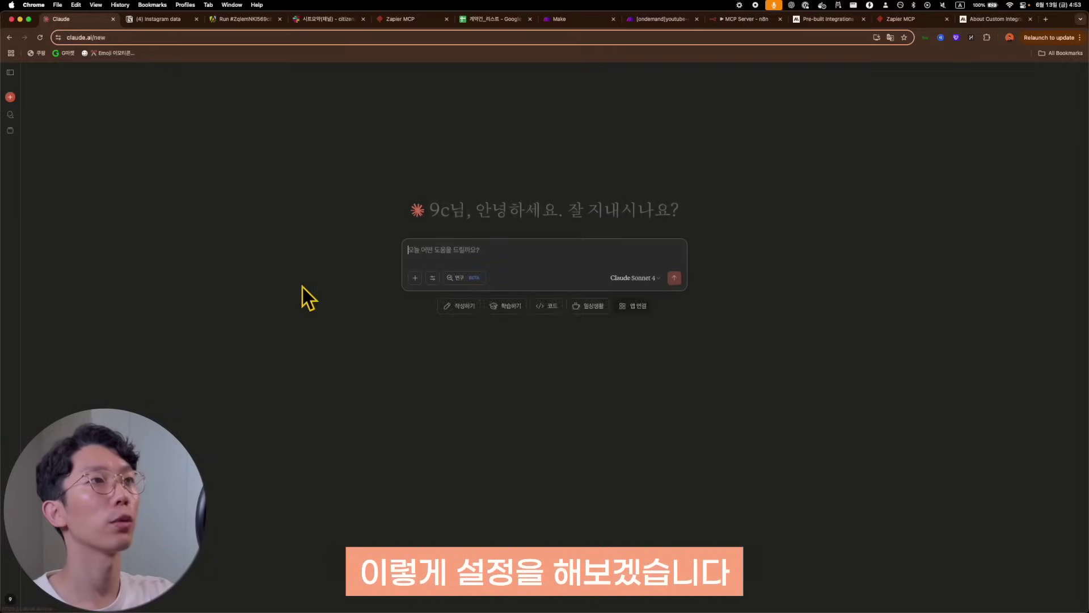
- Ask Claude in Korean to collect videos from YouTube channel UCowiwt93gqGlNG4k5VDxO-w with the youtube crawler tool and produce an analysis report on them
{"action": "type", "text": "\"유튜브 채널 UCowiwt93gqGlNG4k5VDxO-w 영상을 youtube crawler 툴로 수집하고 채널 영상에 대해 분석 리포트를 제작해줘.\""}
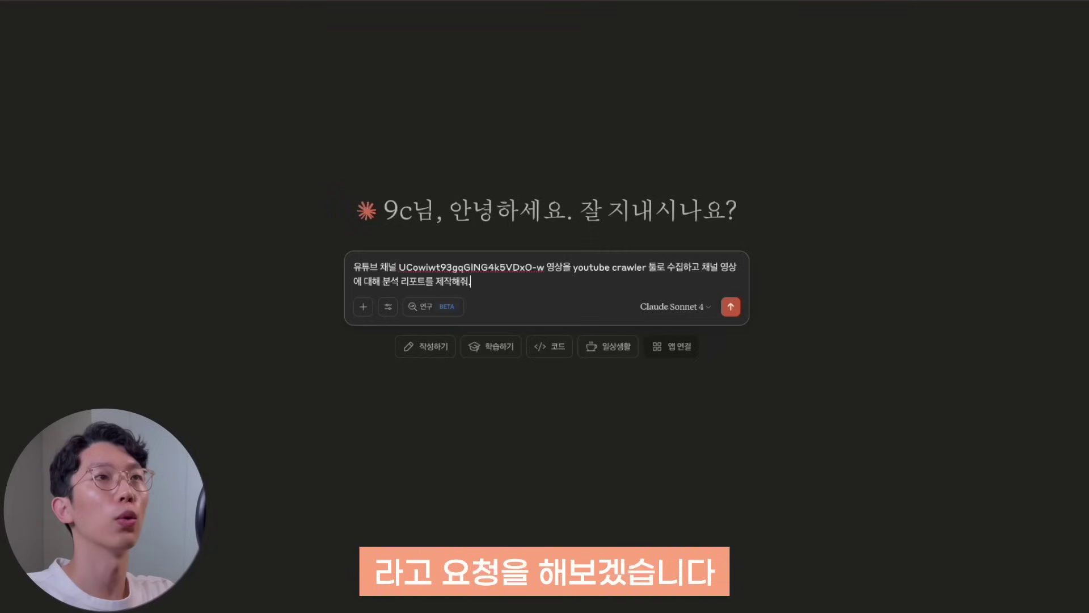
{"action": "key", "text": "Return"}
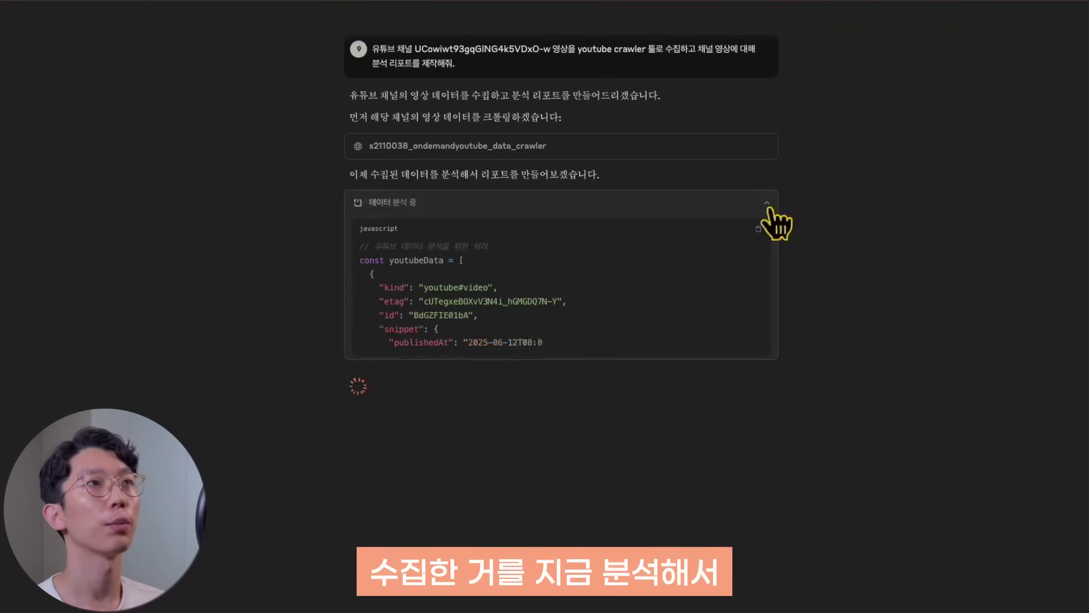
{"action": "left_click", "coordinate": [709, 204]}
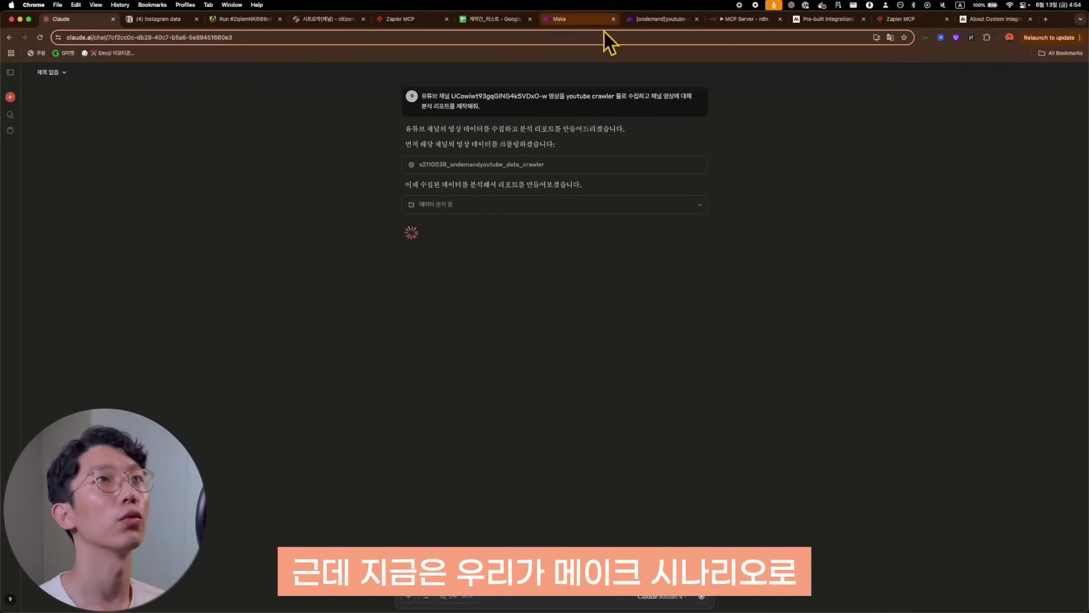
- Look over the Make crawler scenario, and read the MEOVV report's performance metrics, top videos, upload pattern and content strategy in Claude
{"action": "left_click", "coordinate": [643, 20]}
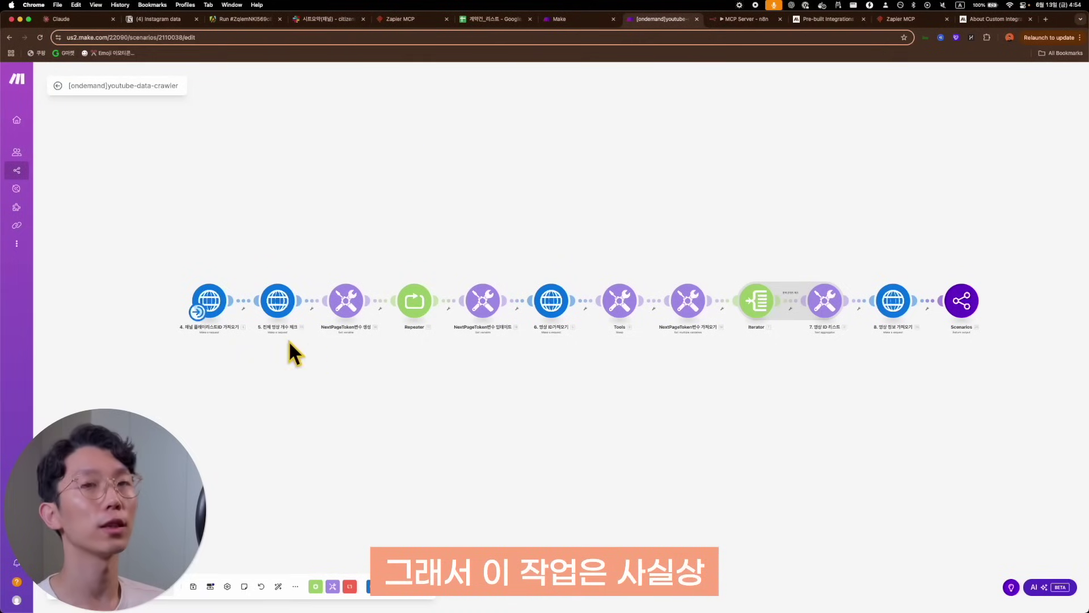
{"action": "left_click", "coordinate": [61, 19]}
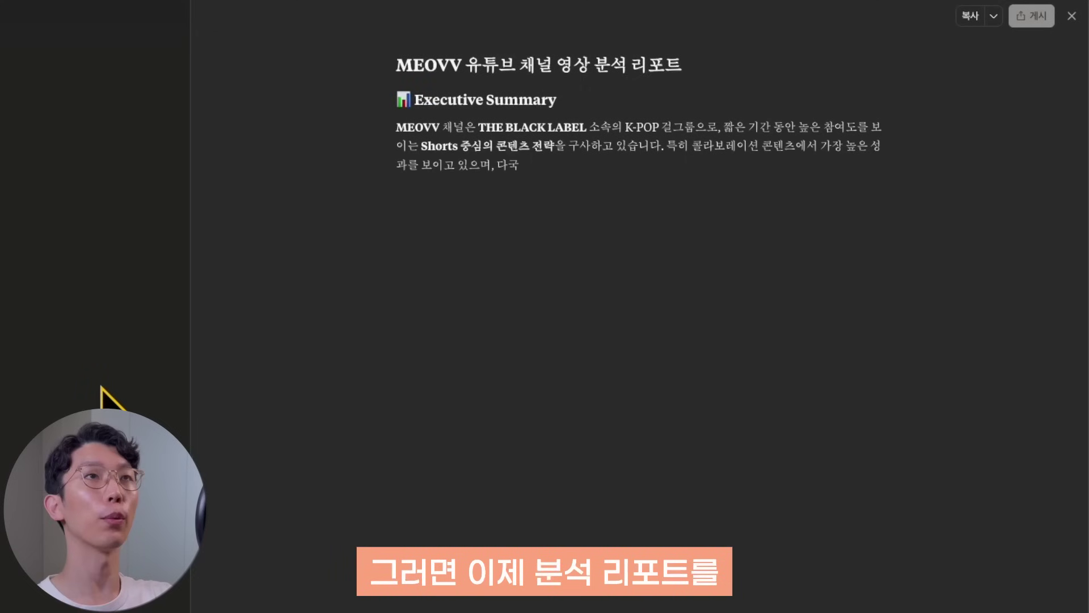
{"action": "scroll", "coordinate": [561, 229], "scroll_direction": "down", "scroll_amount": 1}
{"action": "scroll", "coordinate": [547, 194], "scroll_direction": "down", "scroll_amount": 1}
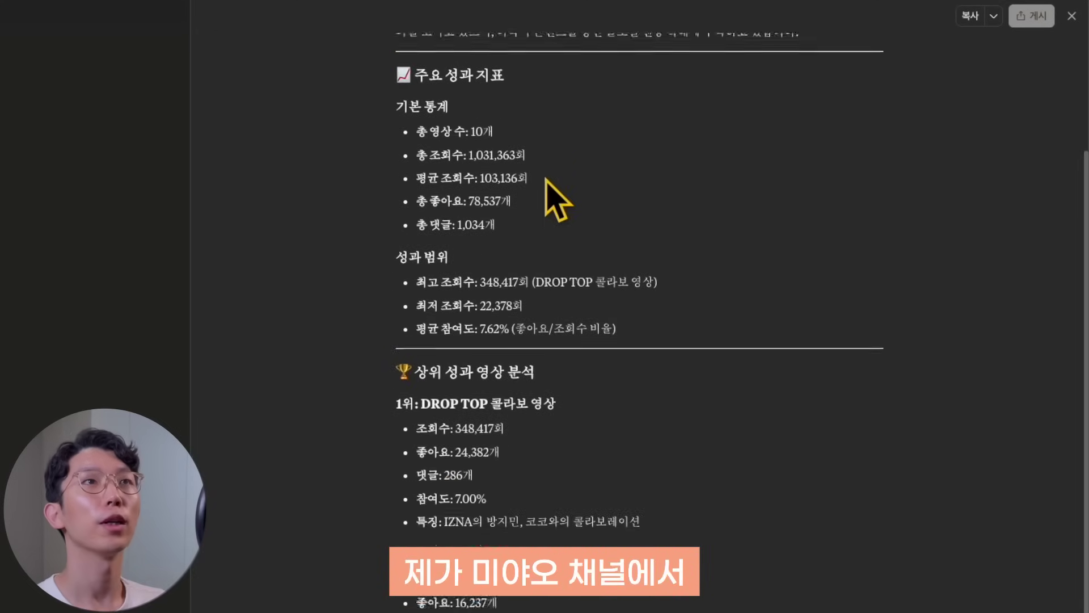
{"action": "scroll", "coordinate": [547, 193], "scroll_direction": "up", "scroll_amount": 1}
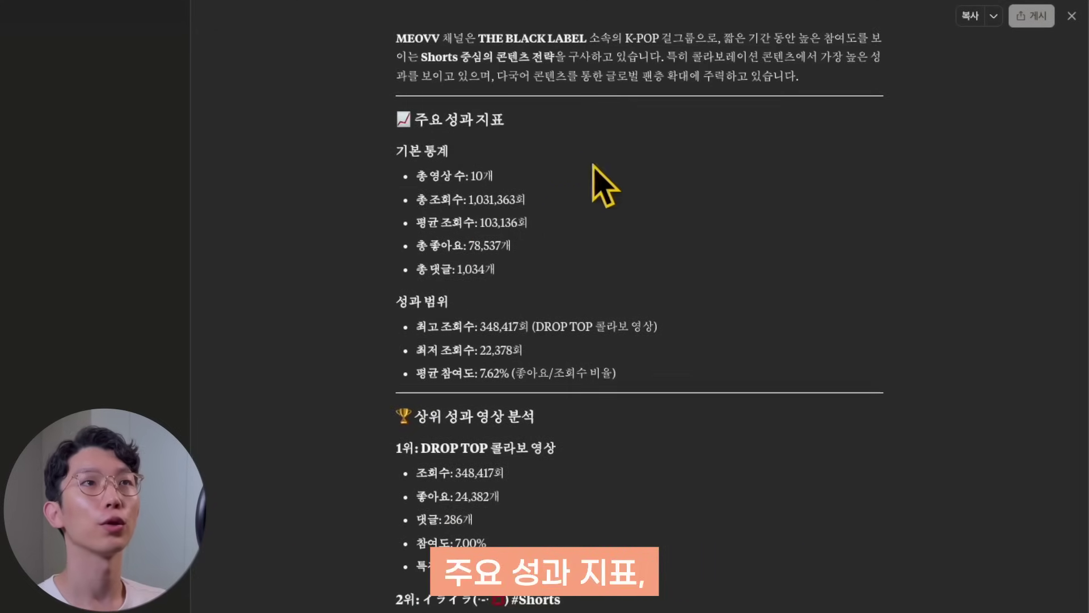
{"action": "scroll", "coordinate": [554, 296], "scroll_direction": "down", "scroll_amount": 1}
{"action": "scroll", "coordinate": [555, 318], "scroll_direction": "down", "scroll_amount": 1}
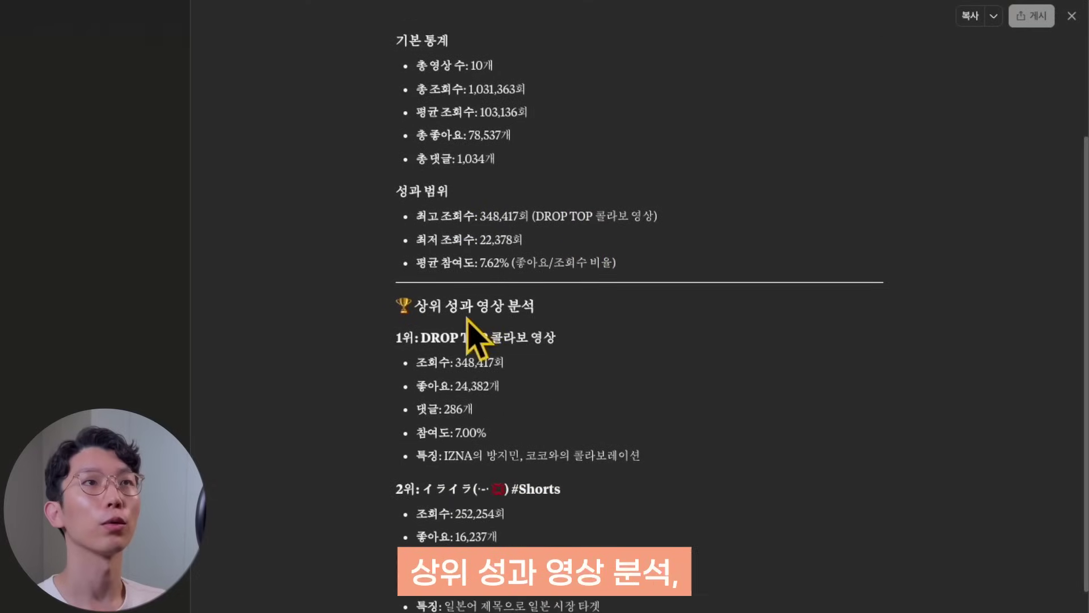
{"action": "scroll", "coordinate": [584, 601], "scroll_direction": "down", "scroll_amount": 4}
{"action": "scroll", "coordinate": [584, 601], "scroll_direction": "down", "scroll_amount": 1}
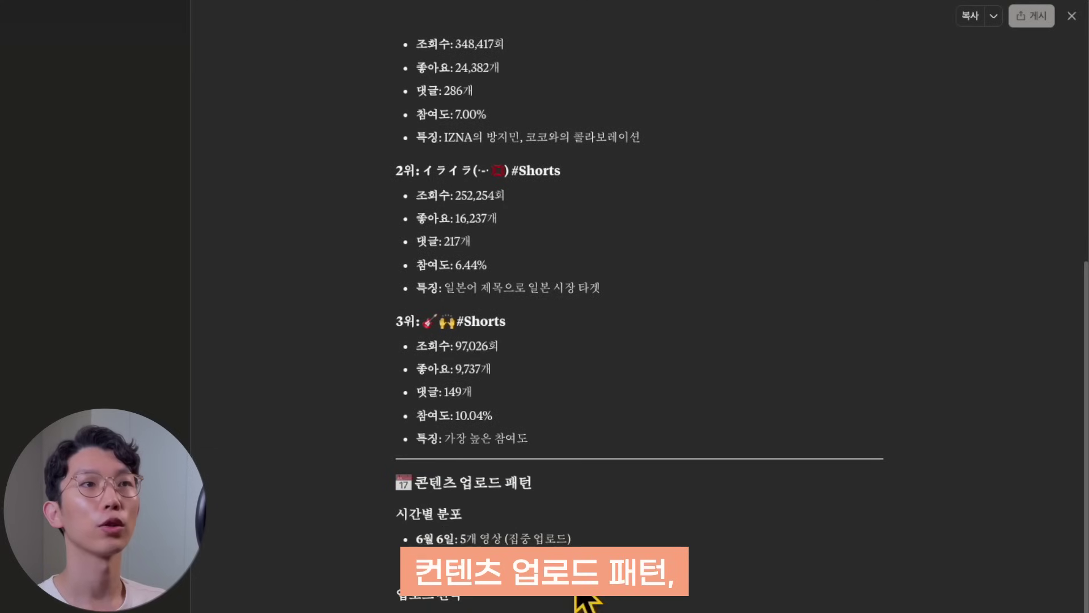
{"action": "scroll", "coordinate": [459, 511], "scroll_direction": "down", "scroll_amount": 6}
{"action": "scroll", "coordinate": [463, 434], "scroll_direction": "down", "scroll_amount": 11}
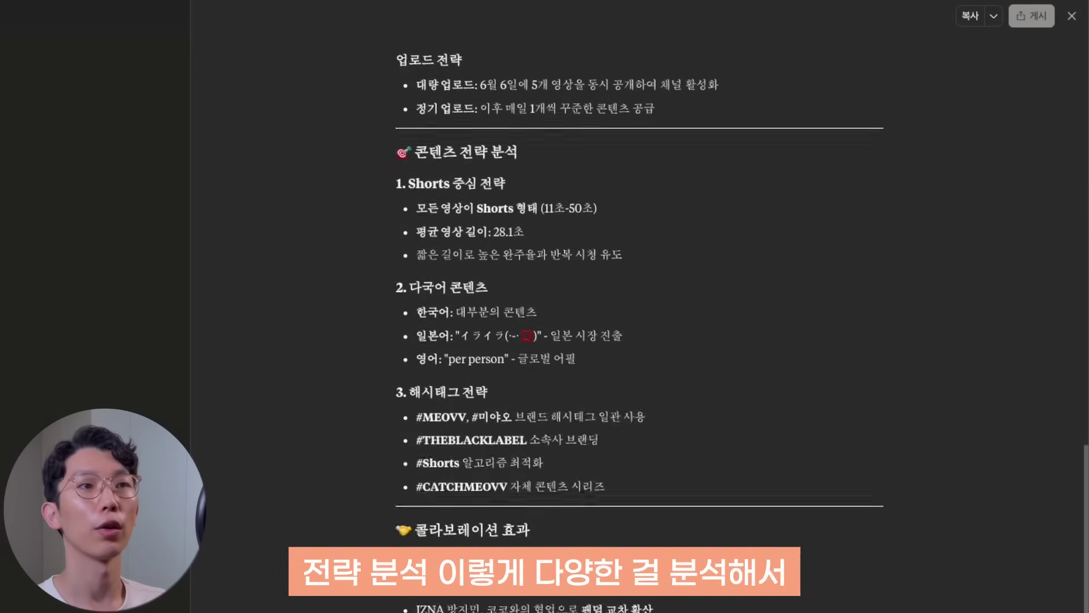
{"action": "scroll", "coordinate": [678, 592], "scroll_direction": "down", "scroll_amount": 2}
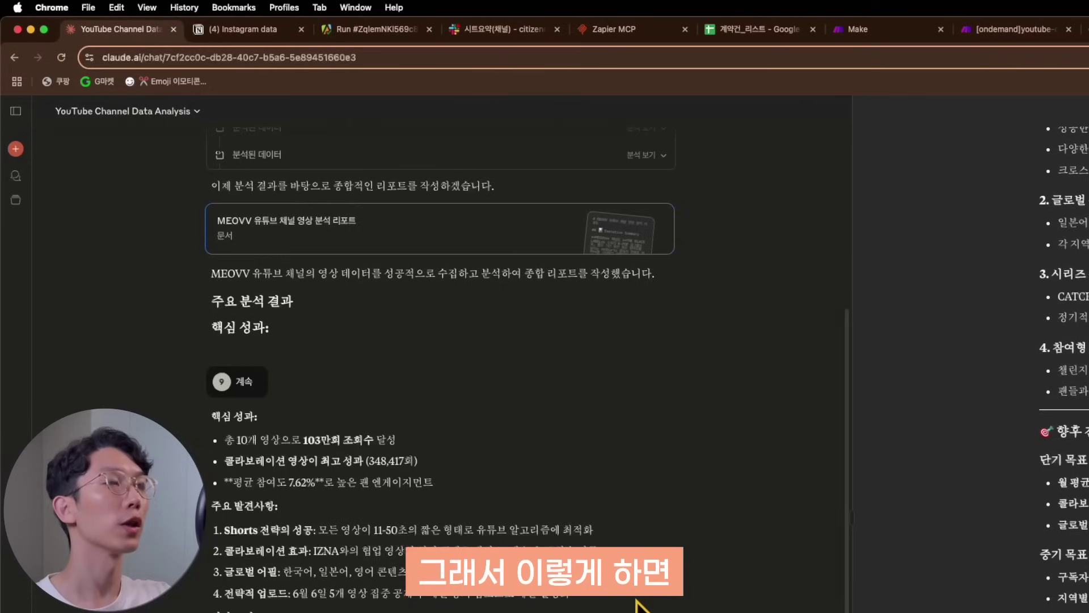
- Review the channel ID in the original Claude prompt and return to the youtube-data-crawler scenario in Make
{"action": "scroll", "coordinate": [636, 605], "scroll_direction": "up", "scroll_amount": 5}
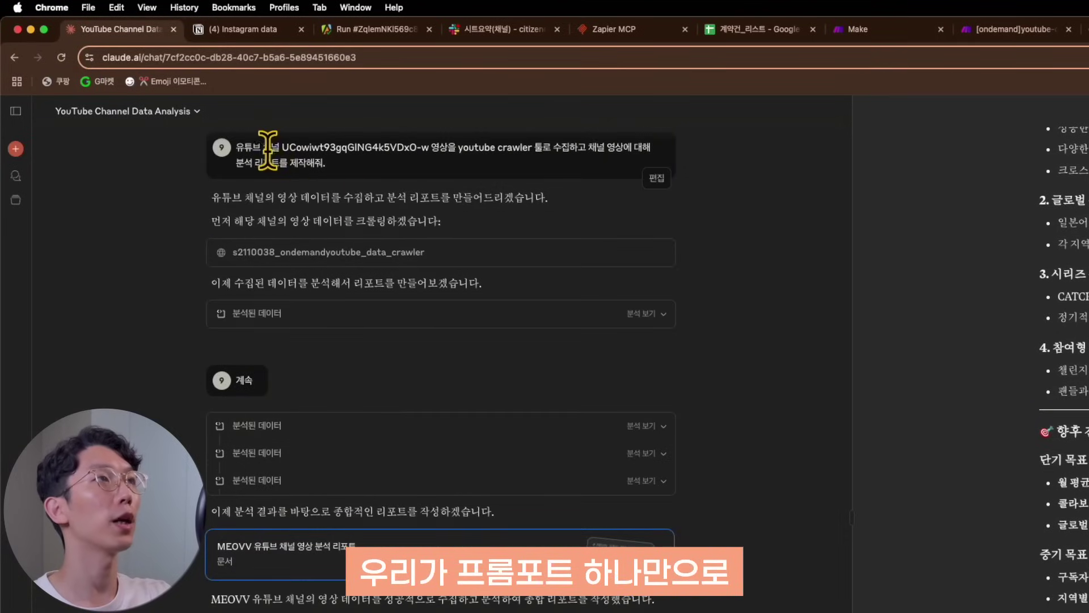
{"action": "left_click_drag", "start_coordinate": [283, 146], "coordinate": [434, 145]}
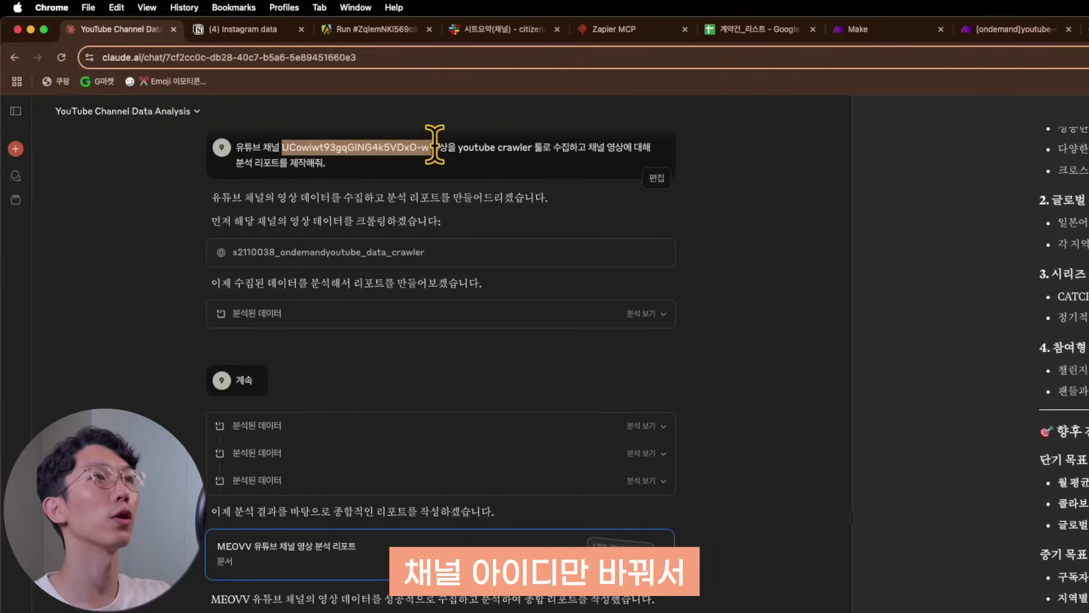
{"action": "left_click", "coordinate": [435, 145]}
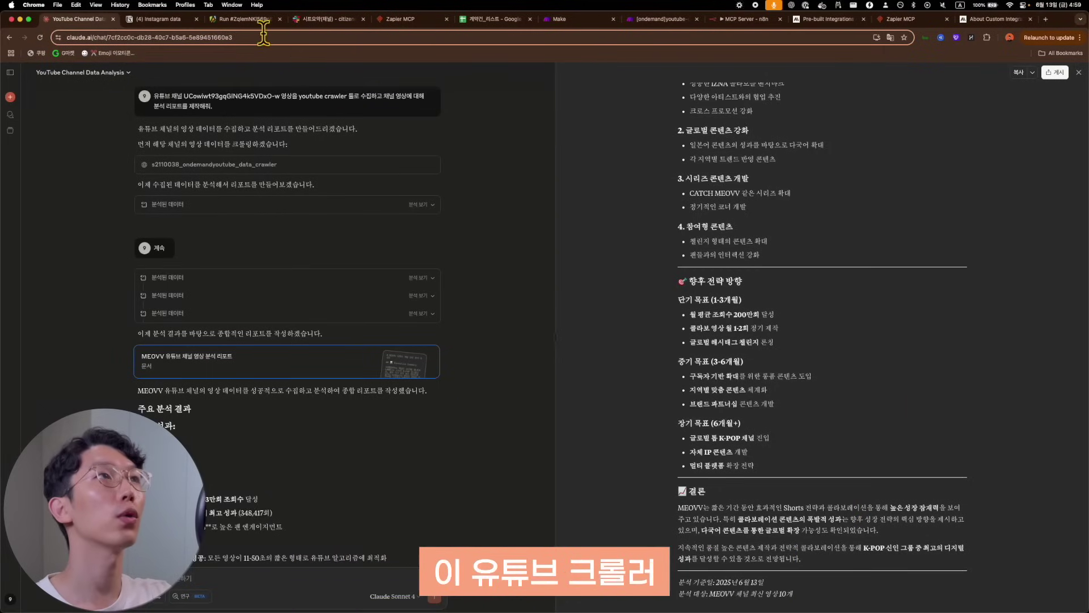
{"action": "left_click", "coordinate": [642, 23]}
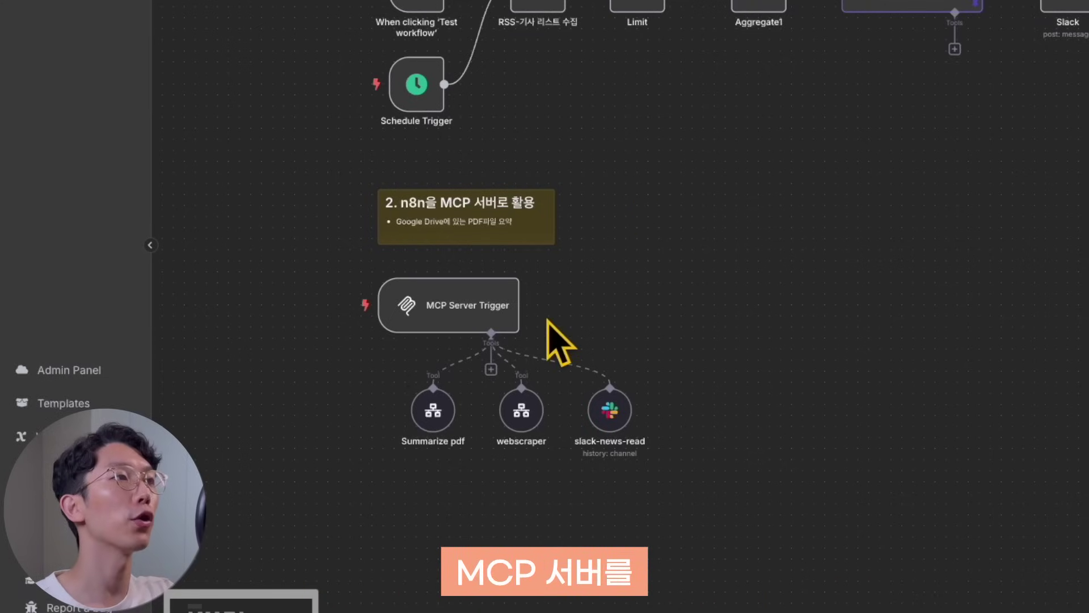
- Try adding a second MCP Server Trigger node to the n8n MCP Server workflow and displaying its production URL
{"action": "mouse_move", "coordinate": [546, 319]}
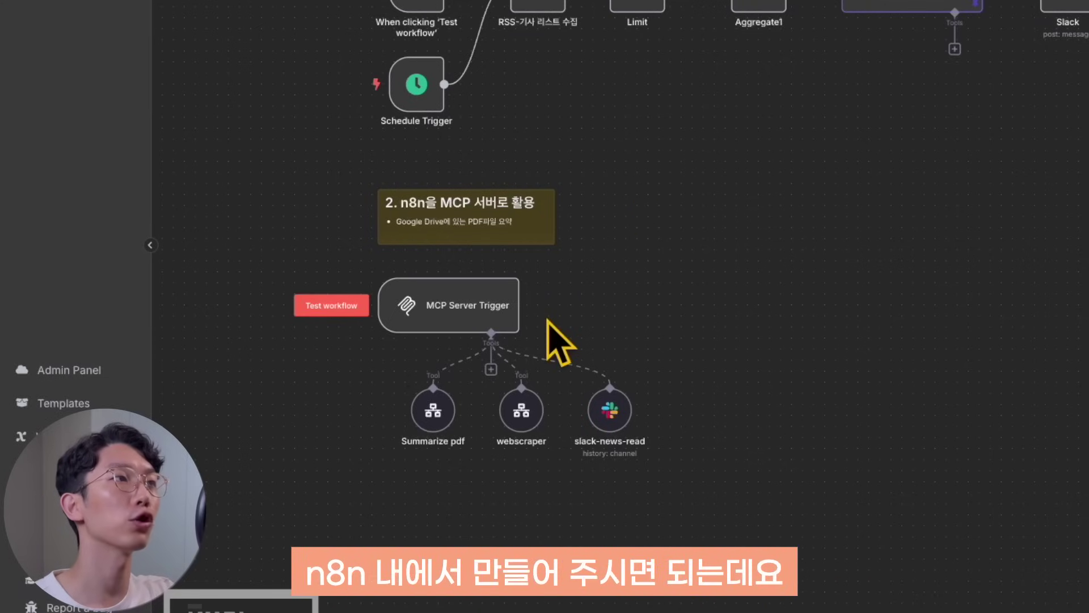
{"action": "key", "text": "Tab"}
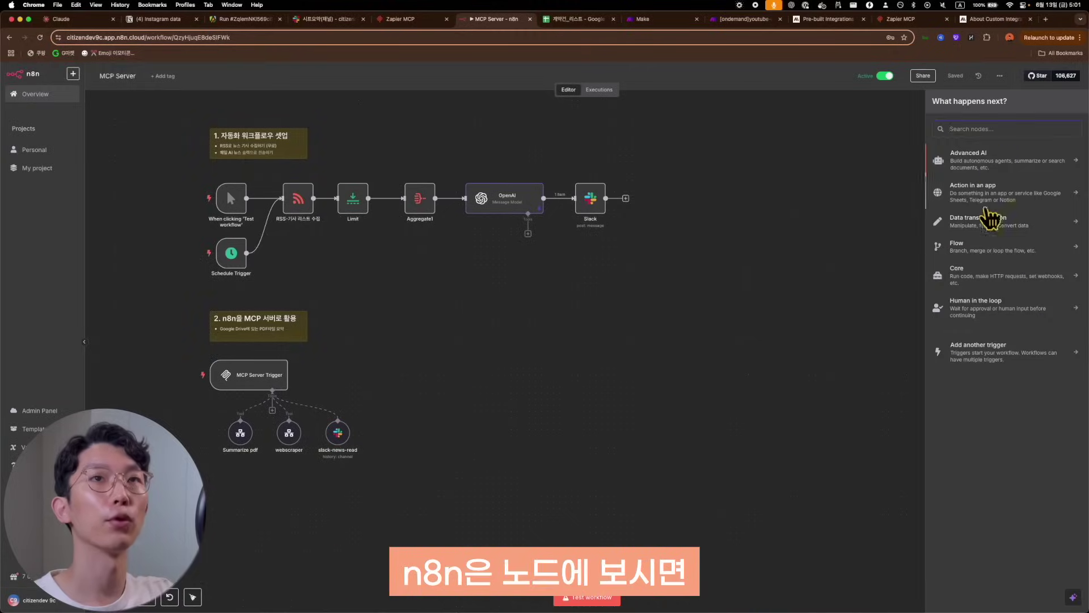
{"action": "type", "text": "mcp"}
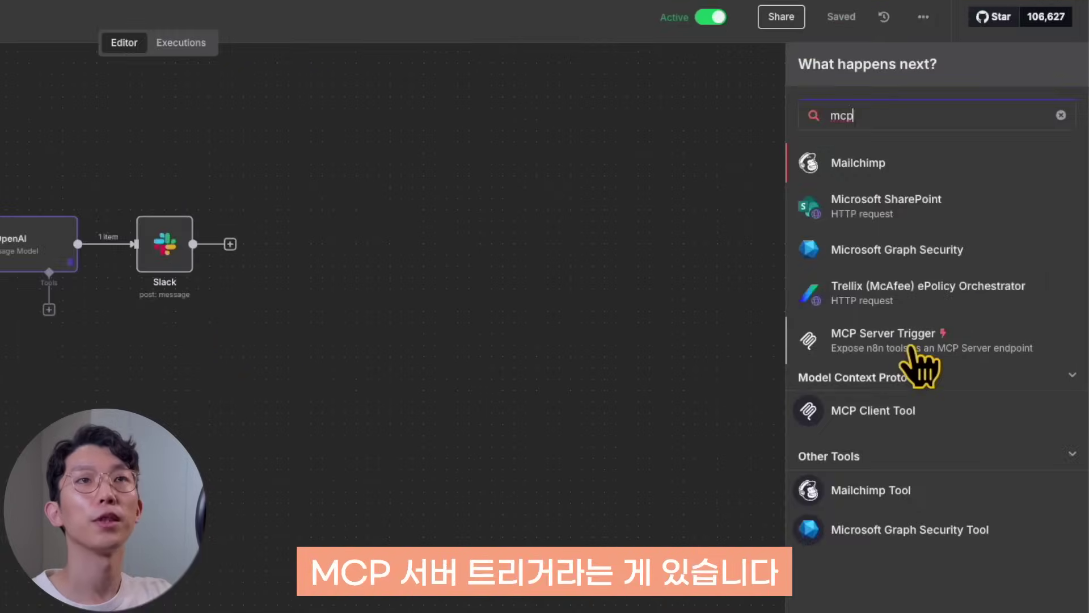
{"action": "left_click", "coordinate": [997, 234]}
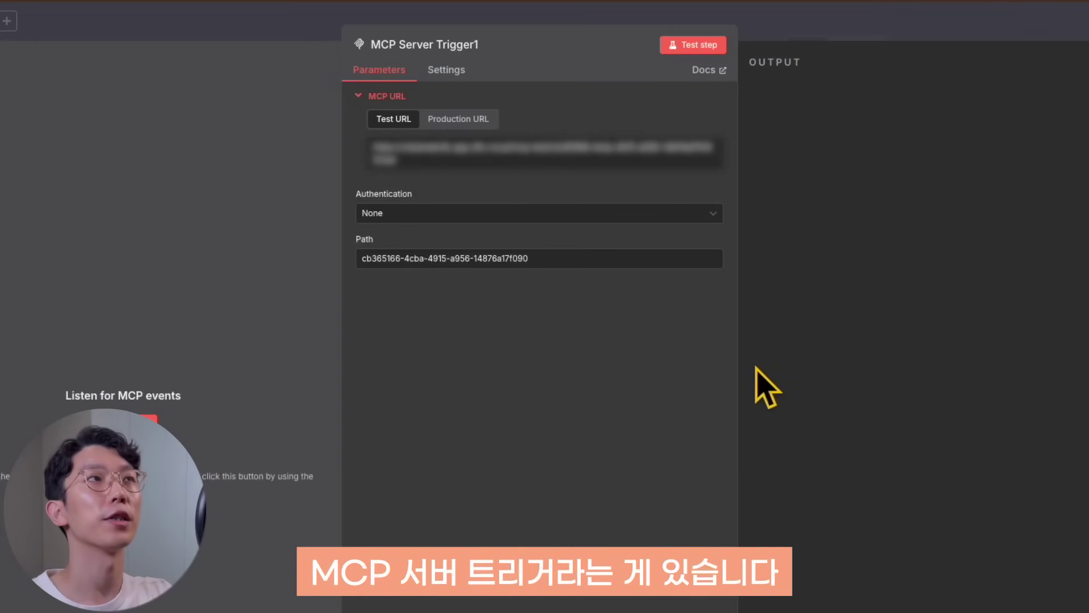
{"action": "left_click", "coordinate": [457, 121]}
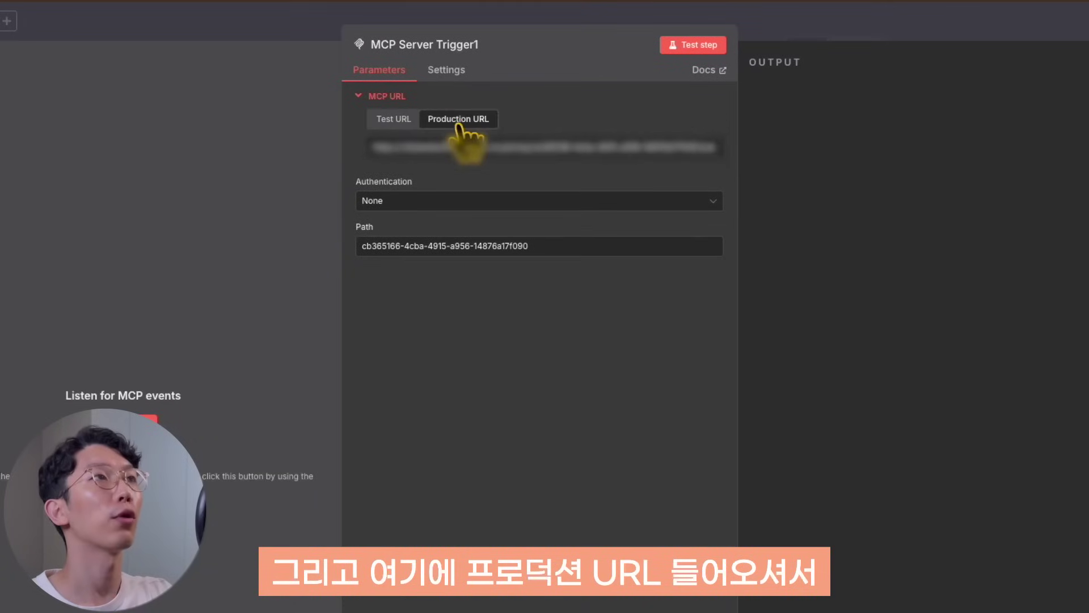
{"action": "left_click", "coordinate": [498, 148]}
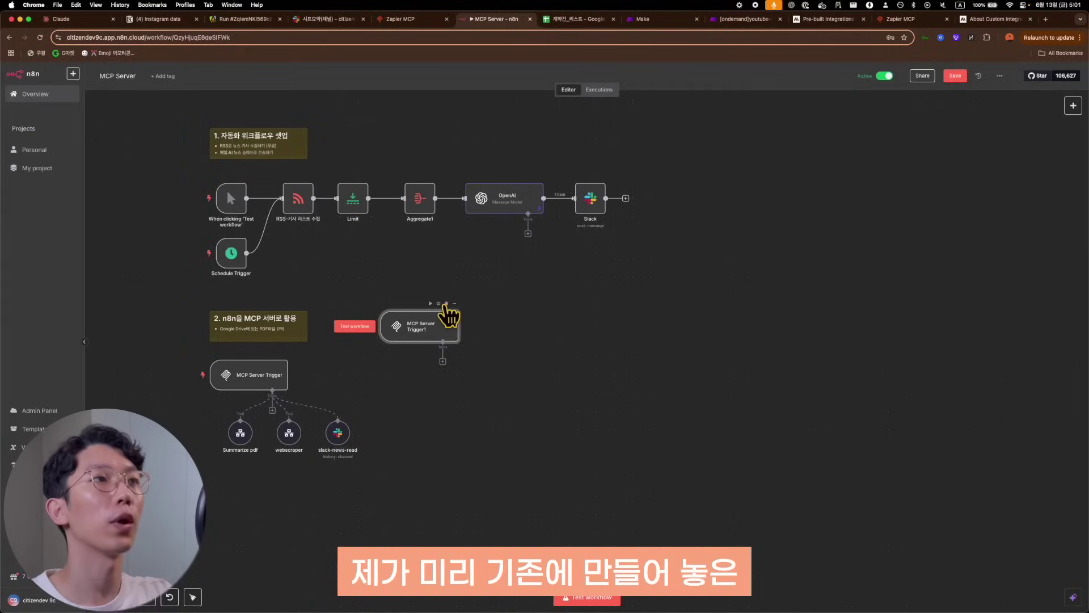
- Copy the existing MCP Server Trigger's production URL from n8n and add it in Claude as a custom integration named n8n
{"action": "double_click", "coordinate": [262, 379]}
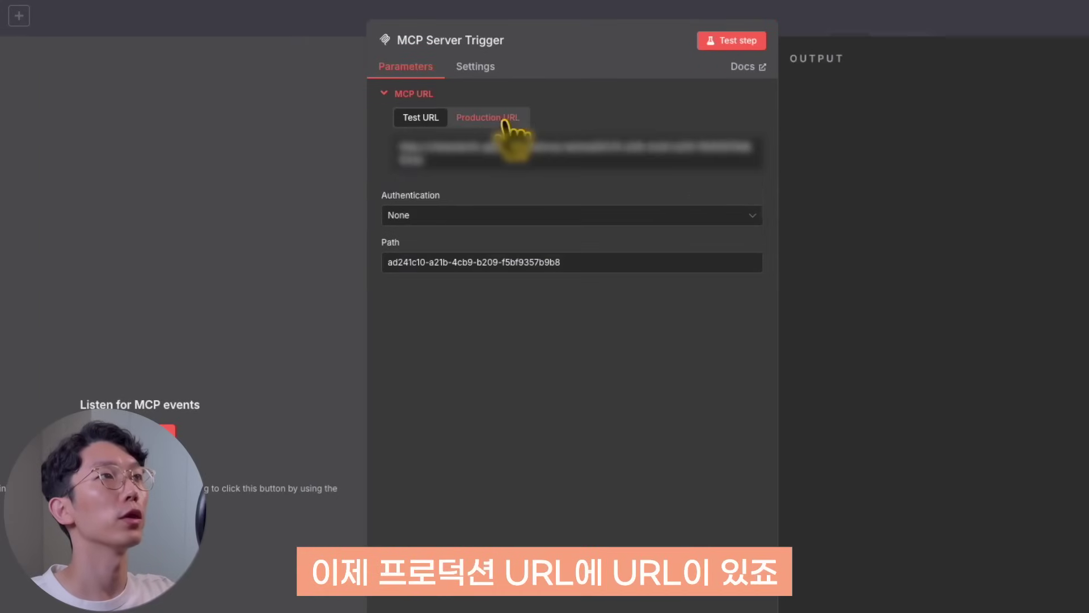
{"action": "left_click", "coordinate": [380, 140]}
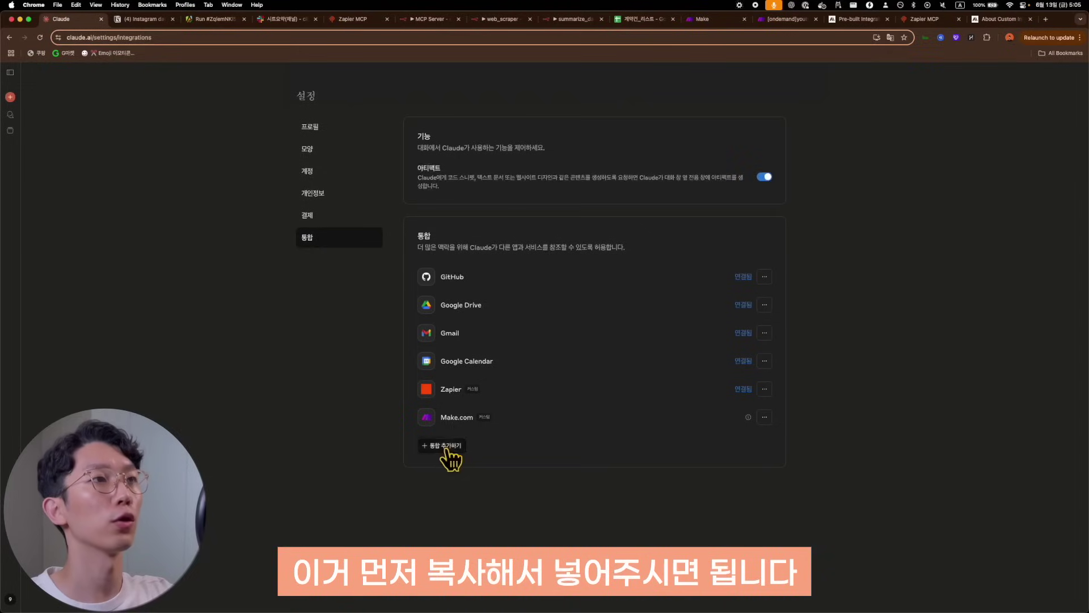
{"action": "left_click", "coordinate": [445, 445]}
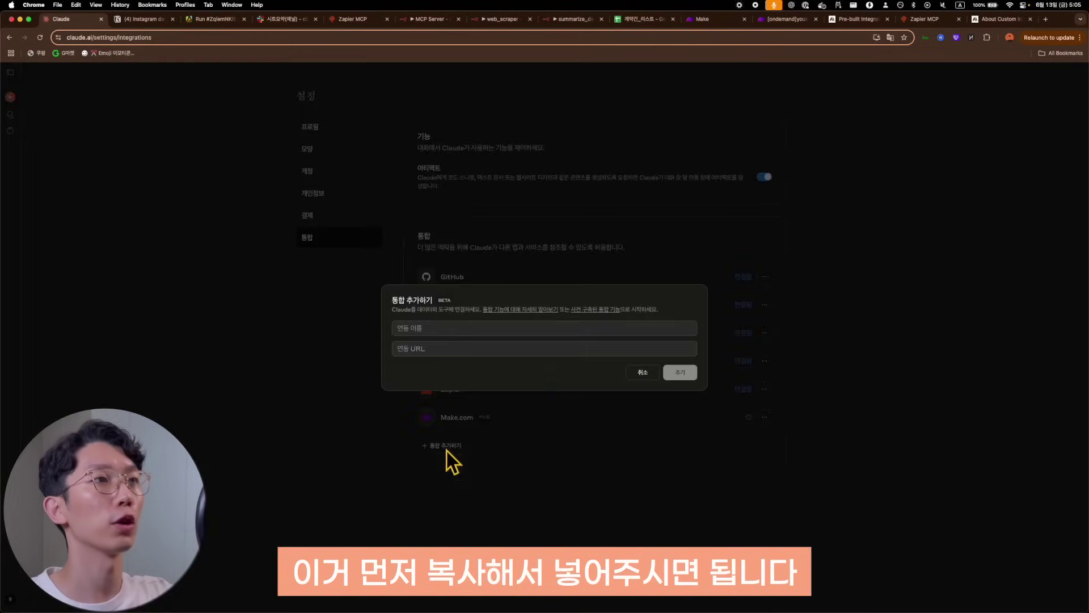
{"action": "type", "text": "n8n"}
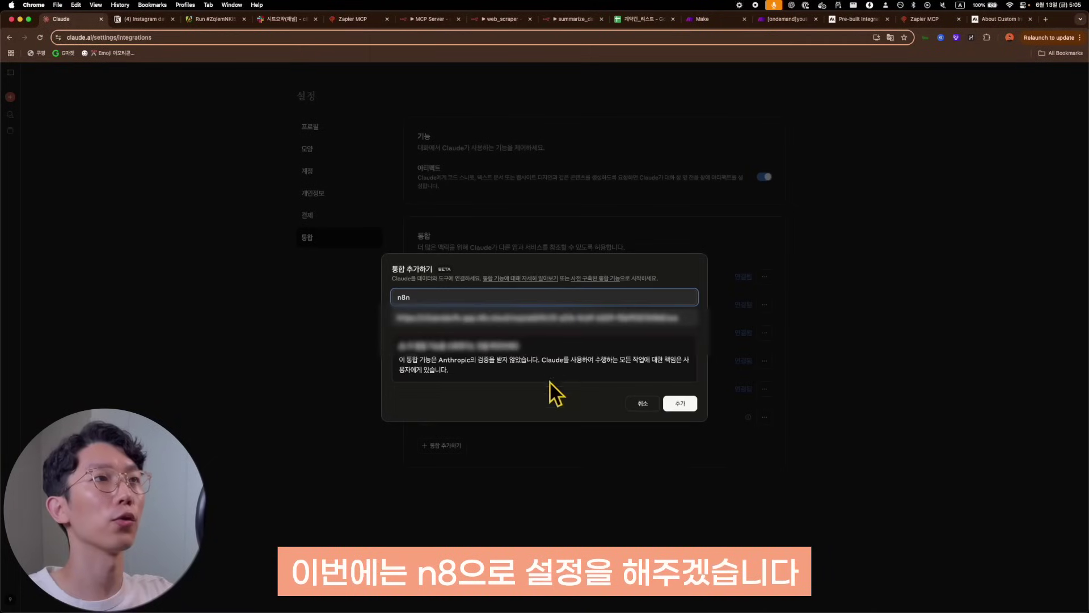
{"action": "left_click", "coordinate": [672, 407]}
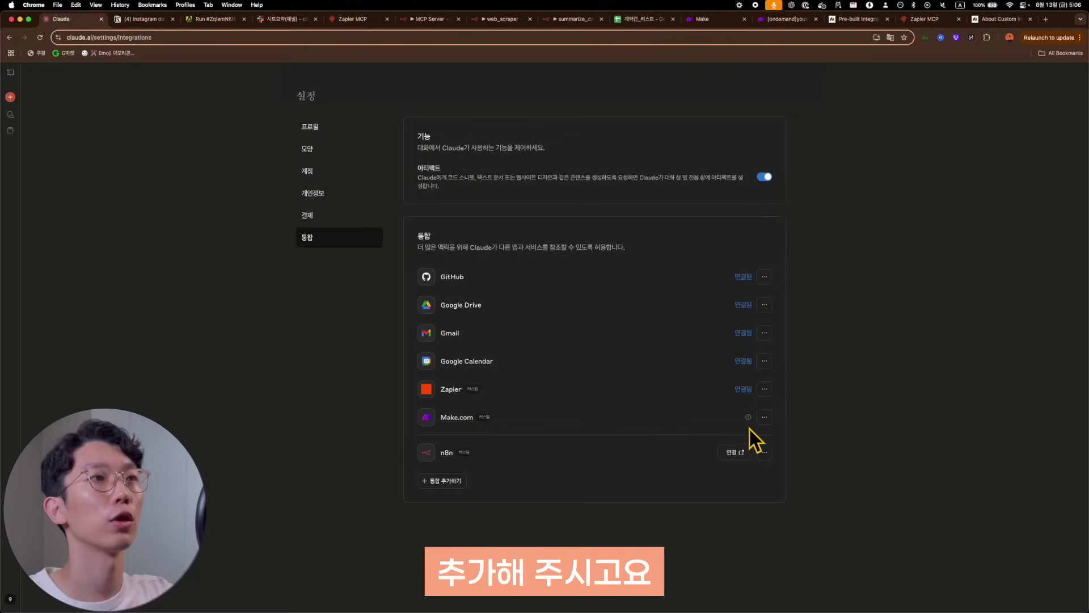
- Set the n8n integration's summarize_pdf_from_drive tool permission to 감독 없이 허용 and finish its tool settings
{"action": "left_click", "coordinate": [764, 445]}
{"action": "left_click", "coordinate": [758, 462]}
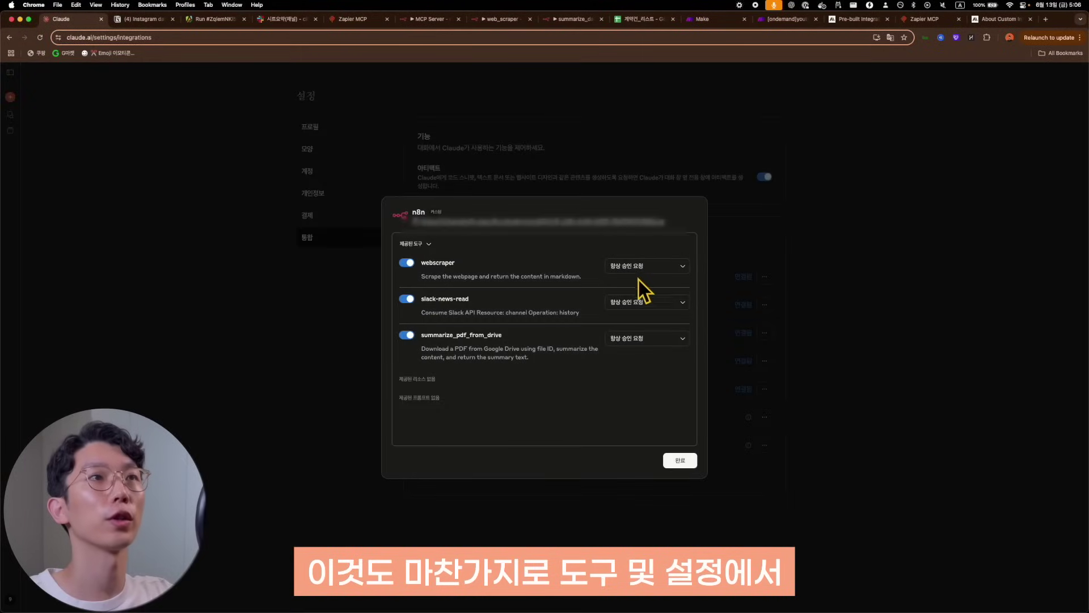
{"action": "left_click", "coordinate": [647, 339]}
{"action": "left_click", "coordinate": [635, 383]}
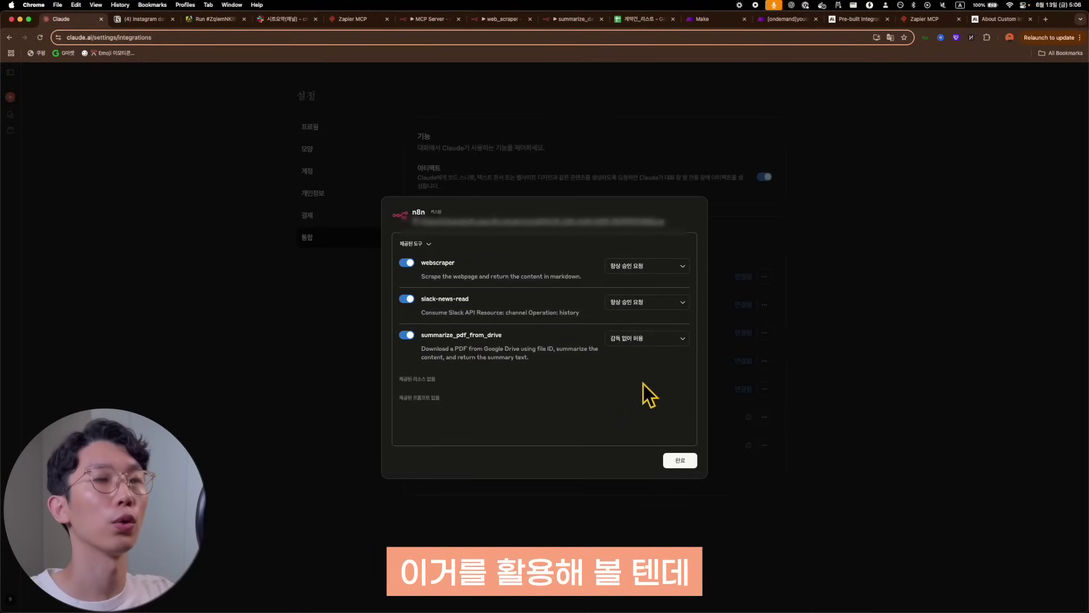
{"action": "left_click", "coordinate": [688, 465]}
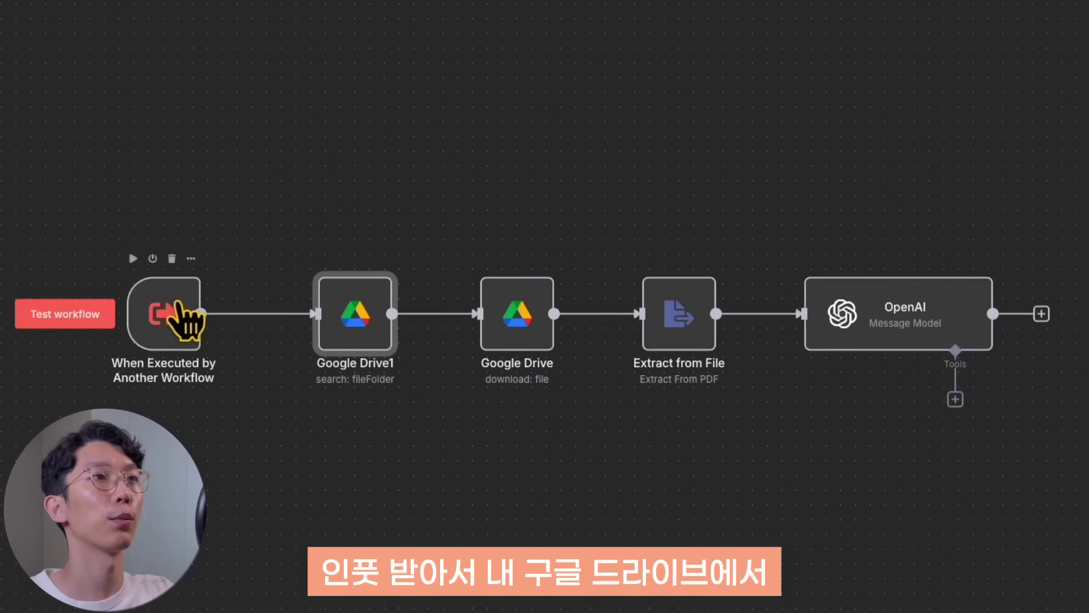
- In a new Claude chat, submit the prompt: n8n summarize pdf 툴 활용해서 "Optimizing Prediction of YouTube Video Popularity Using XGBoost.pdf" 논문을 찾아서 요약해서 알려줘
{"action": "left_click", "coordinate": [327, 222]}
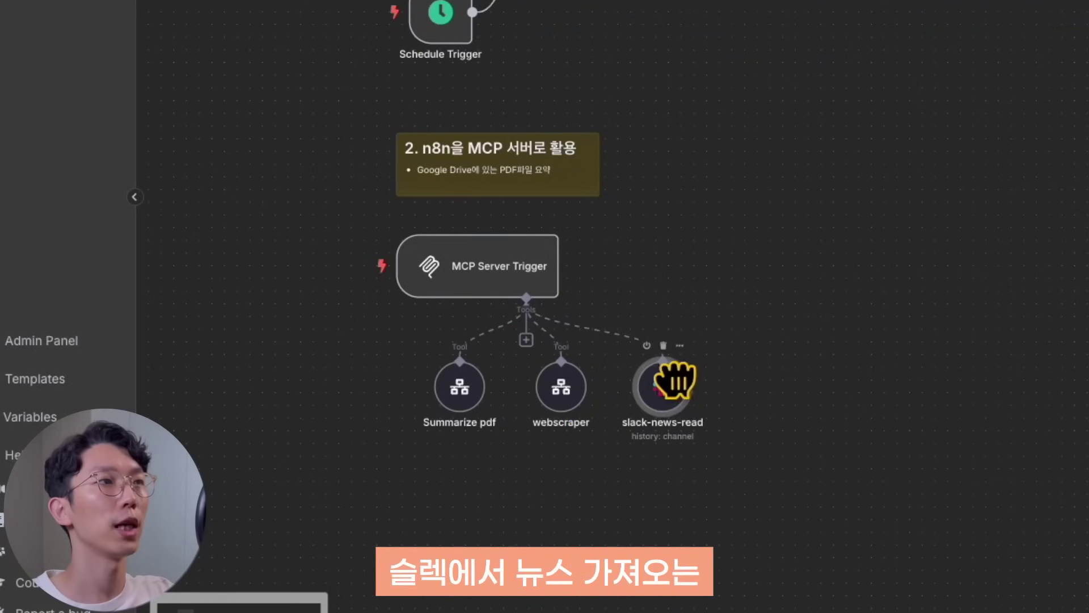
{"action": "left_click_drag", "start_coordinate": [662, 389], "coordinate": [674, 390]}
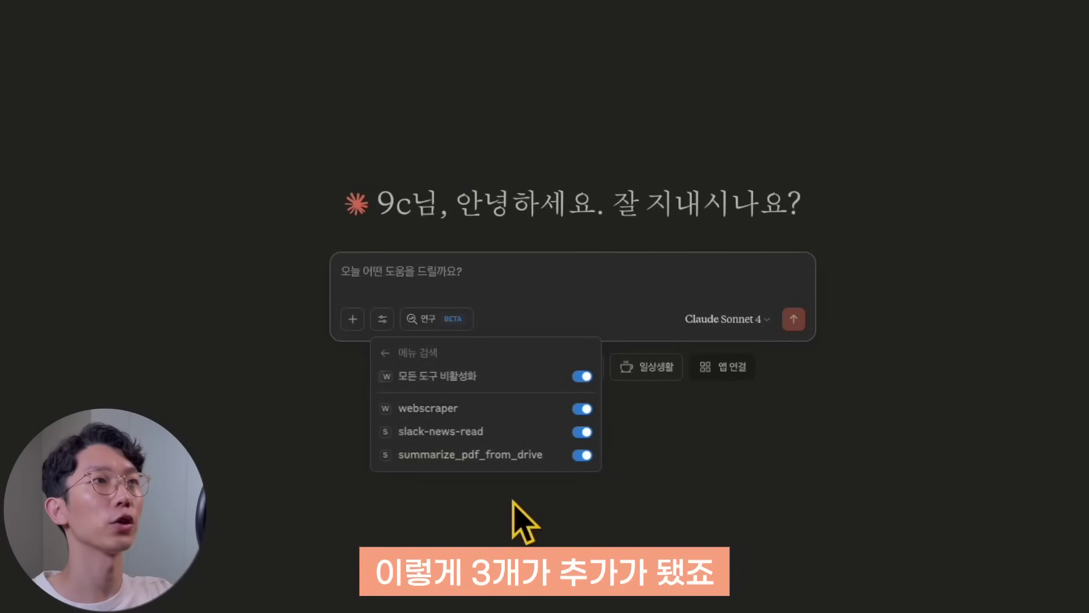
{"action": "left_click", "coordinate": [513, 502]}
{"action": "left_click", "coordinate": [432, 274]}
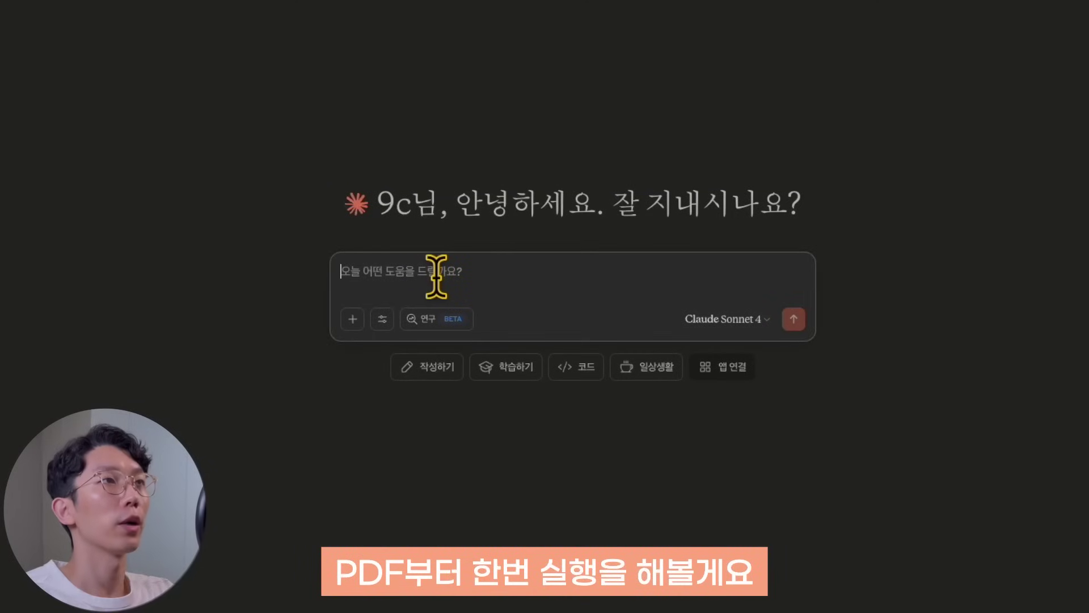
{"action": "type", "text": "n8n summarize pdf 툴 활용해서 \"Optimizing Prediction of YouTube Video Popularity Using XGBoost.pdf\" 논문을 찾아서 요약해서 알려줘."}
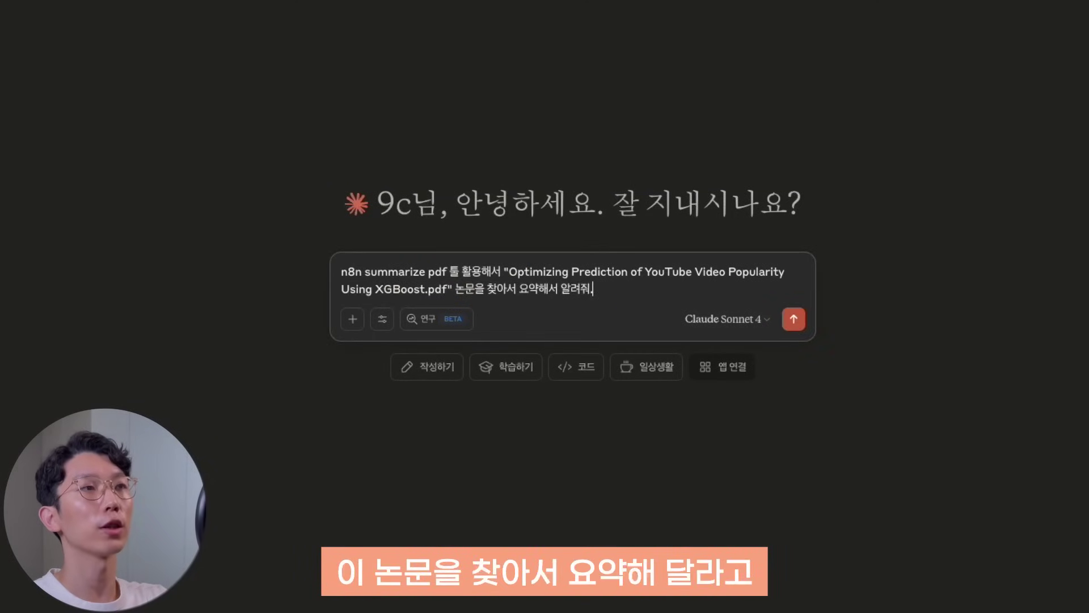
{"action": "key", "text": "Return"}
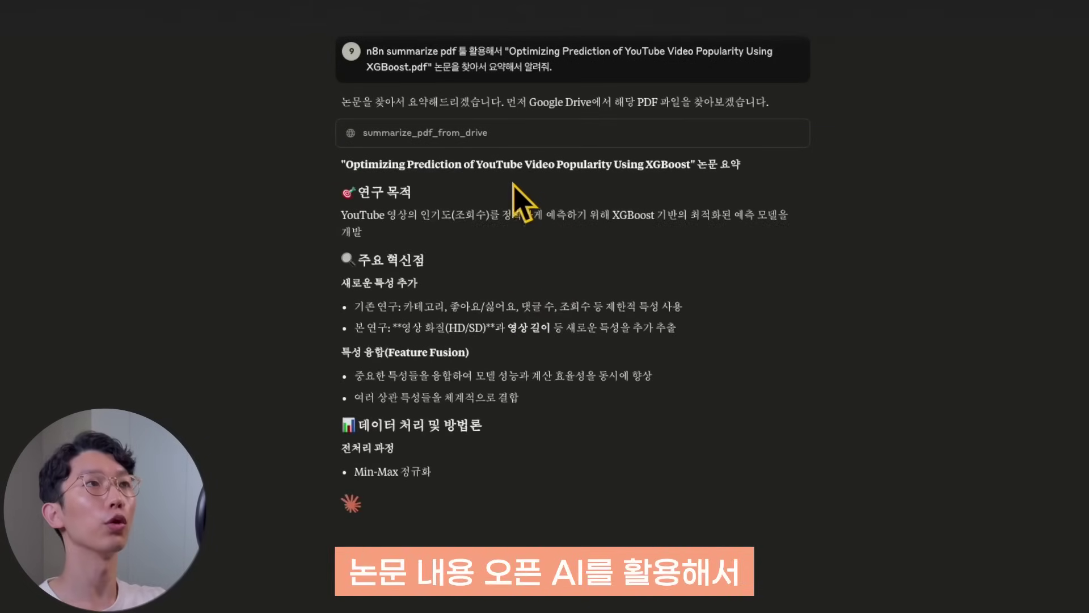
- Read through Claude's summary of the XGBoost paper, from the research purpose to the performance results and key differentiators
{"action": "left_click_drag", "start_coordinate": [510, 163], "coordinate": [527, 250]}
{"action": "left_click", "coordinate": [529, 252]}
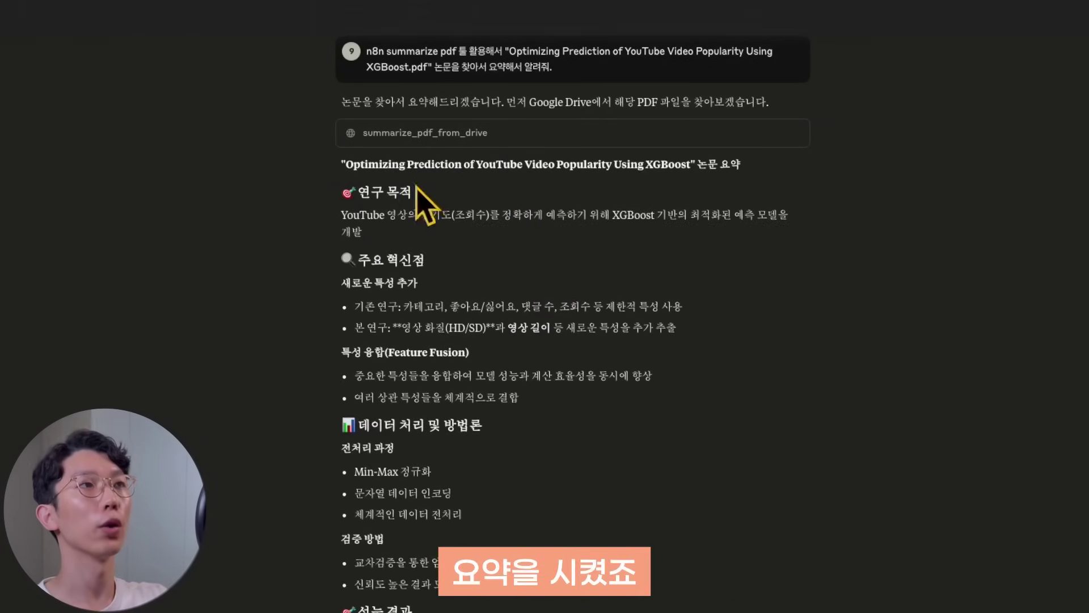
{"action": "left_click_drag", "start_coordinate": [363, 209], "coordinate": [542, 508]}
{"action": "left_click", "coordinate": [550, 525]}
{"action": "scroll", "coordinate": [549, 525], "scroll_direction": "down", "scroll_amount": 6}
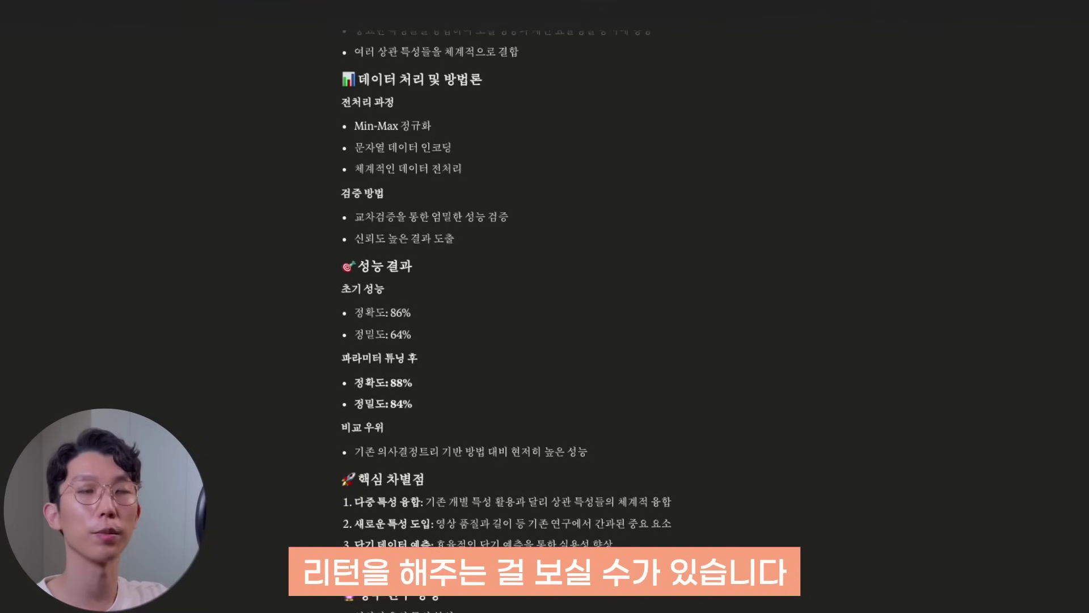
- Check the MCP Server workflow in n8n and submit the prompt "slack-news 툴 활용해서 최신 뉴스 정보를 요약해줘" in Claude
{"action": "left_click", "coordinate": [428, 20]}
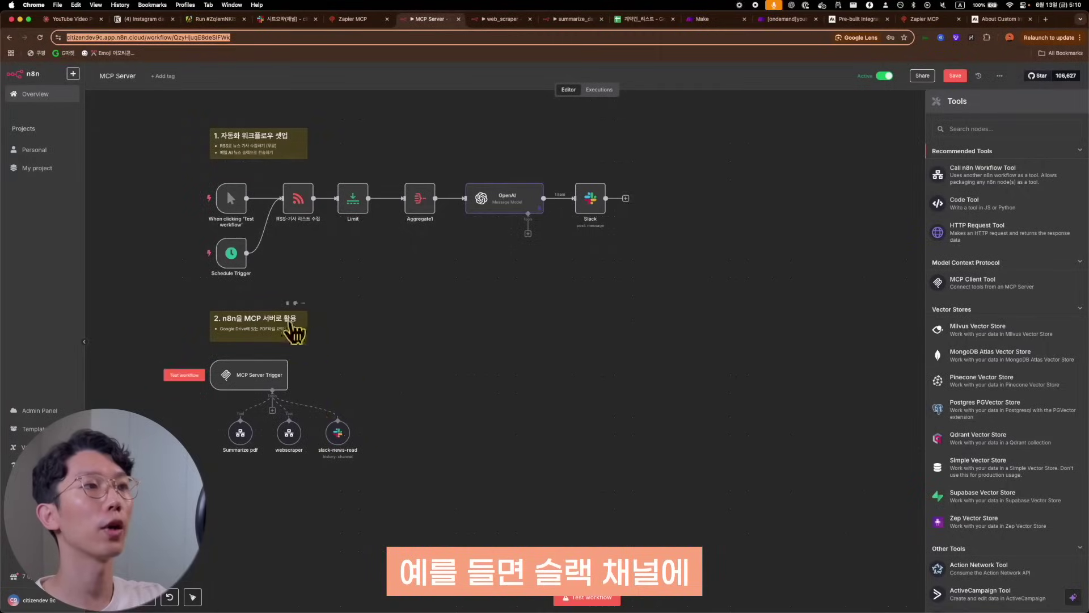
{"action": "left_click", "coordinate": [80, 19]}
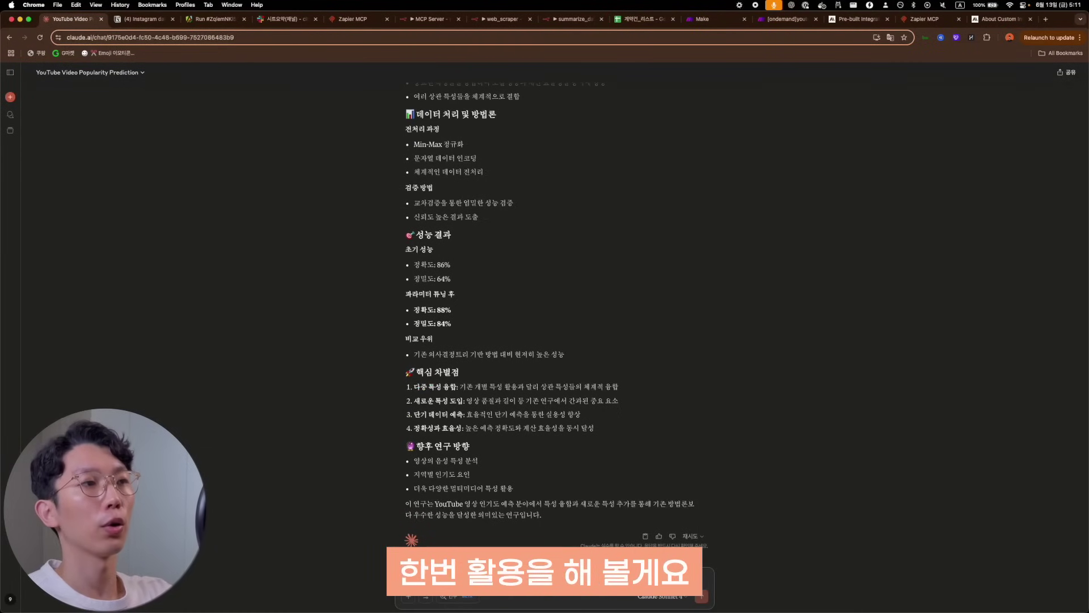
{"action": "type", "text": "slak"}
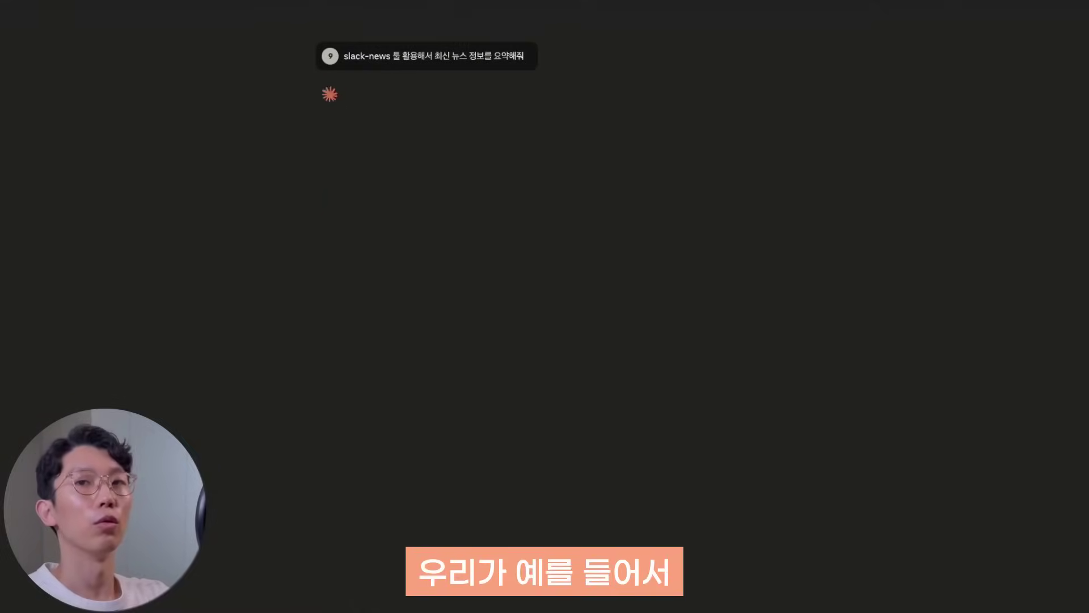